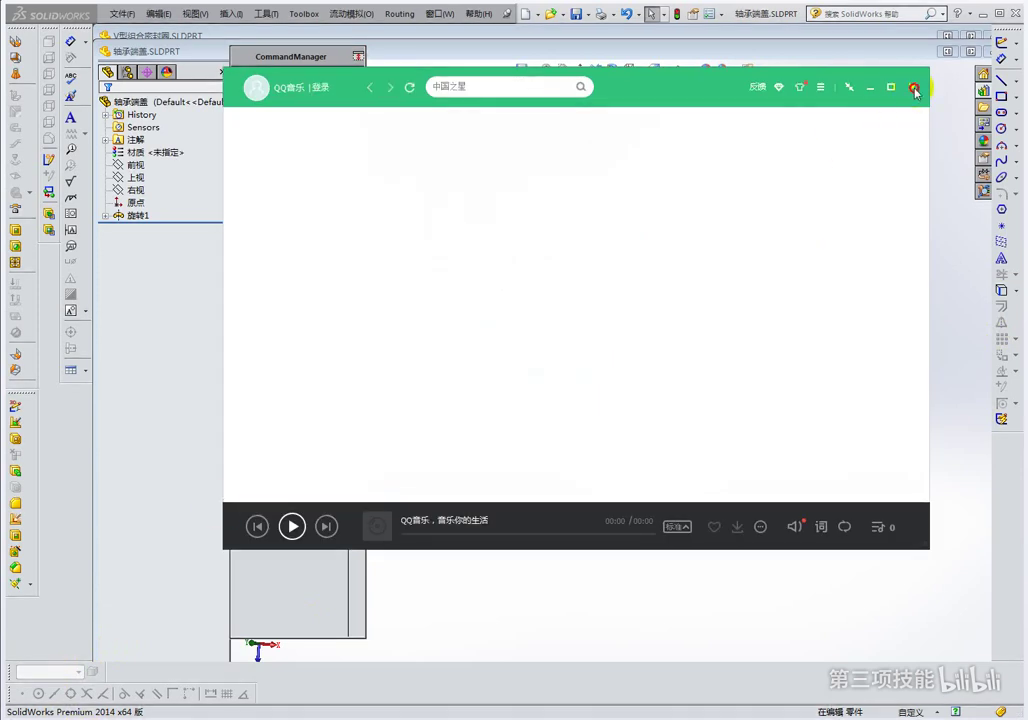
# Close the QQ Music window and bring the Kugou player back up
pyautogui.click(912, 87)
pyautogui.click(125, 705)
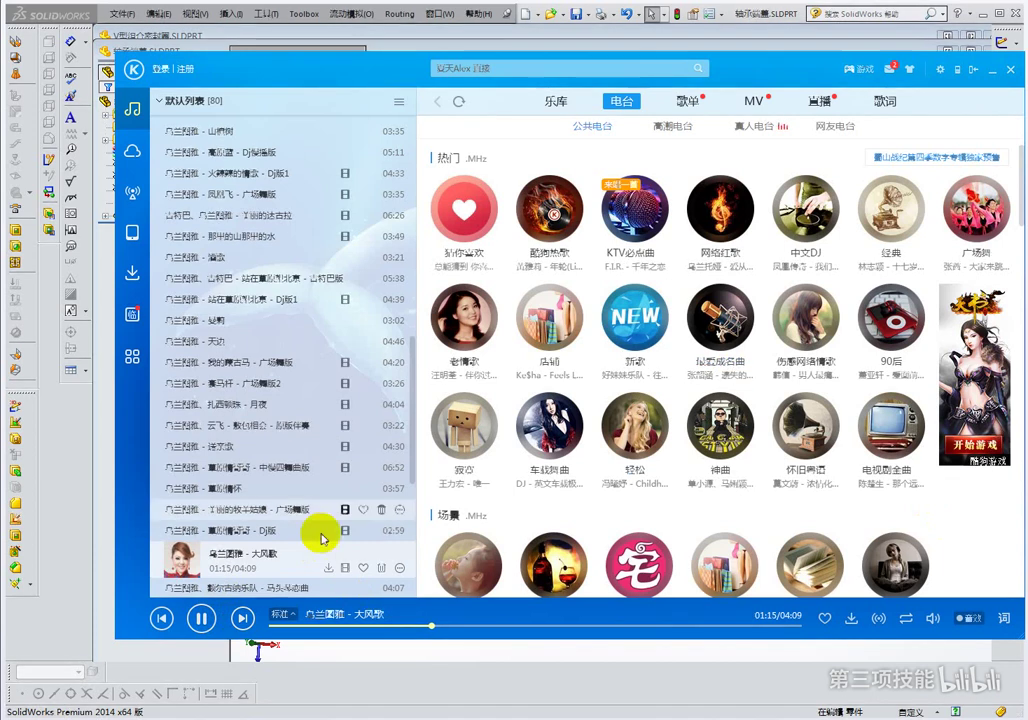
pyautogui.moveTo(250, 509)
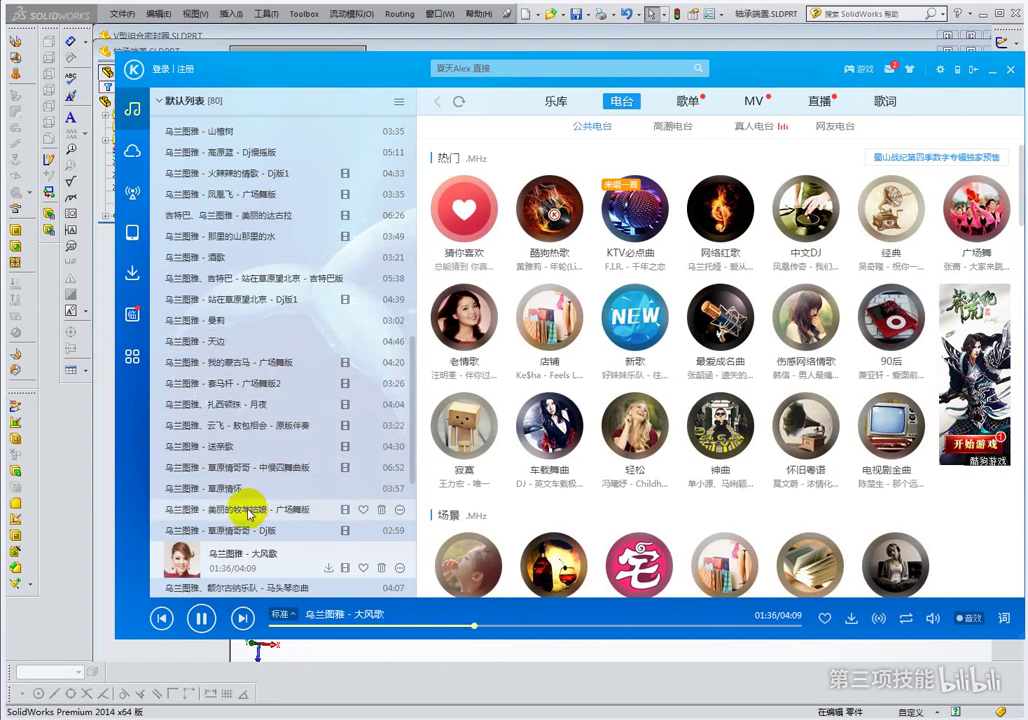
# Play the 广场舞版1 version of 美丽的牧羊姑娘 in Kugou, then hide the player
pyautogui.doubleClick(250, 508)
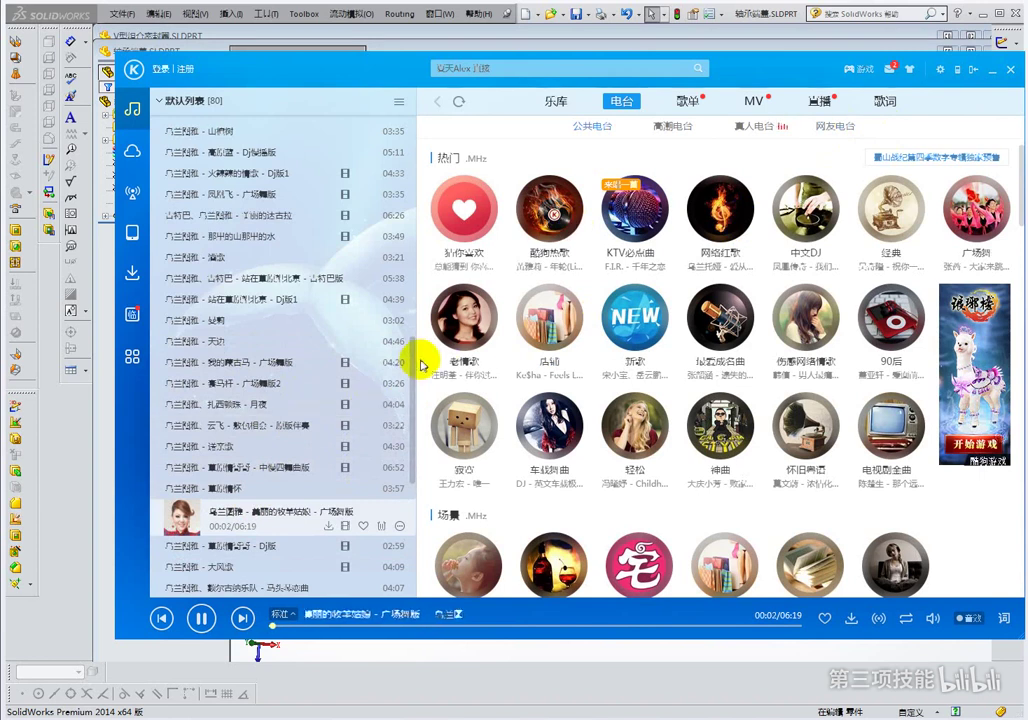
pyautogui.moveTo(411, 360); pyautogui.dragTo(414, 405)
pyautogui.scroll(-5, 414, 405)
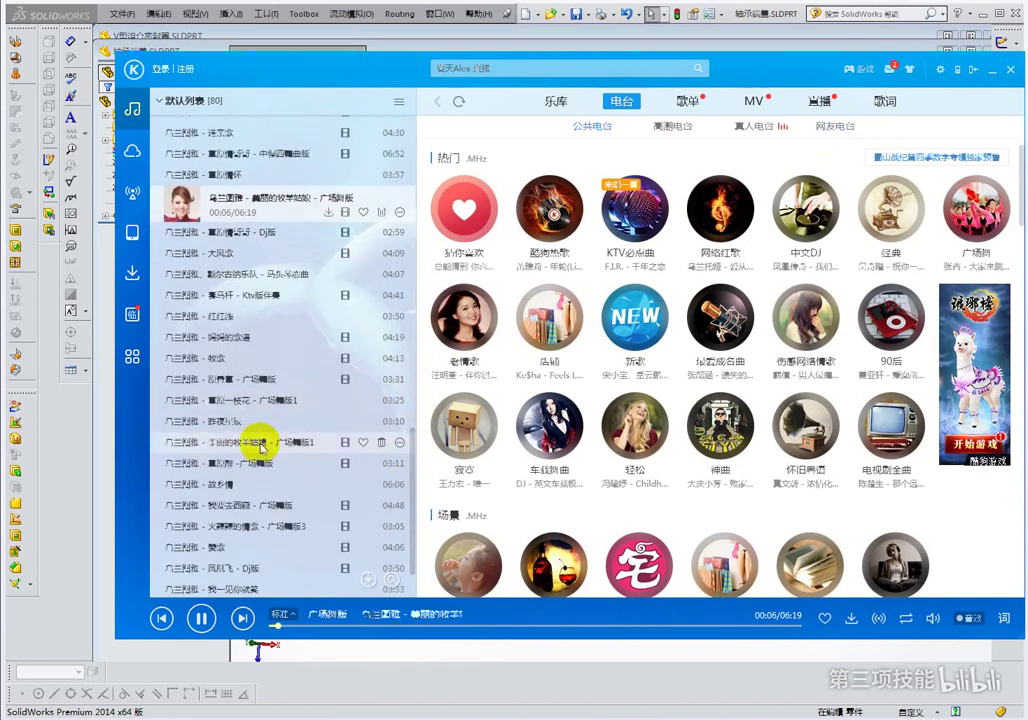
pyautogui.doubleClick(255, 441)
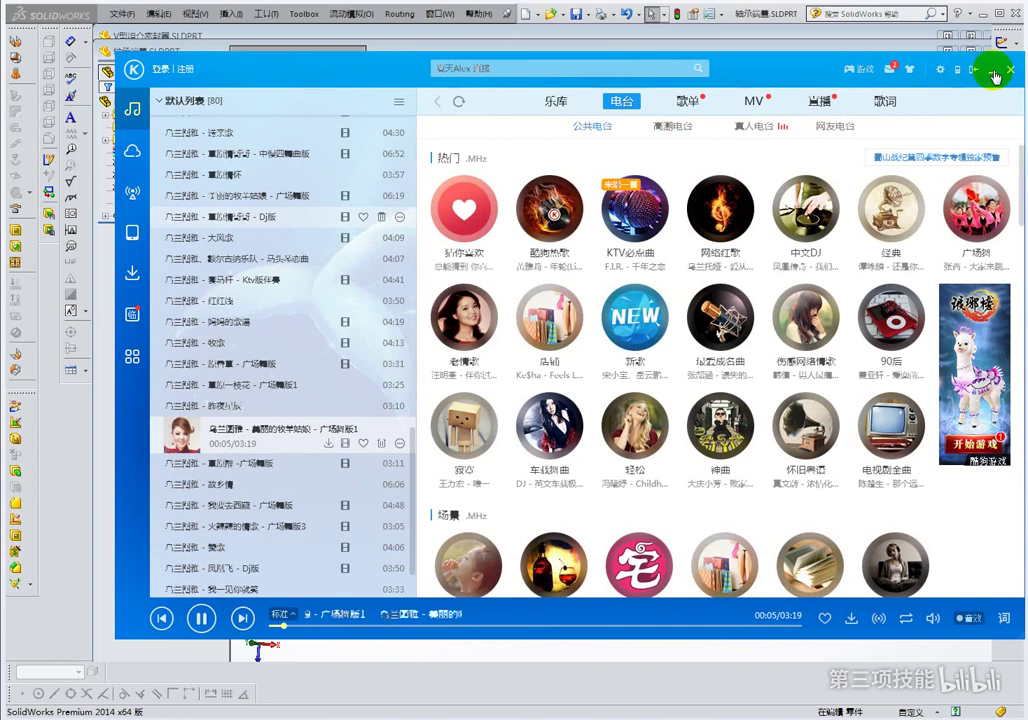
pyautogui.click(994, 72)
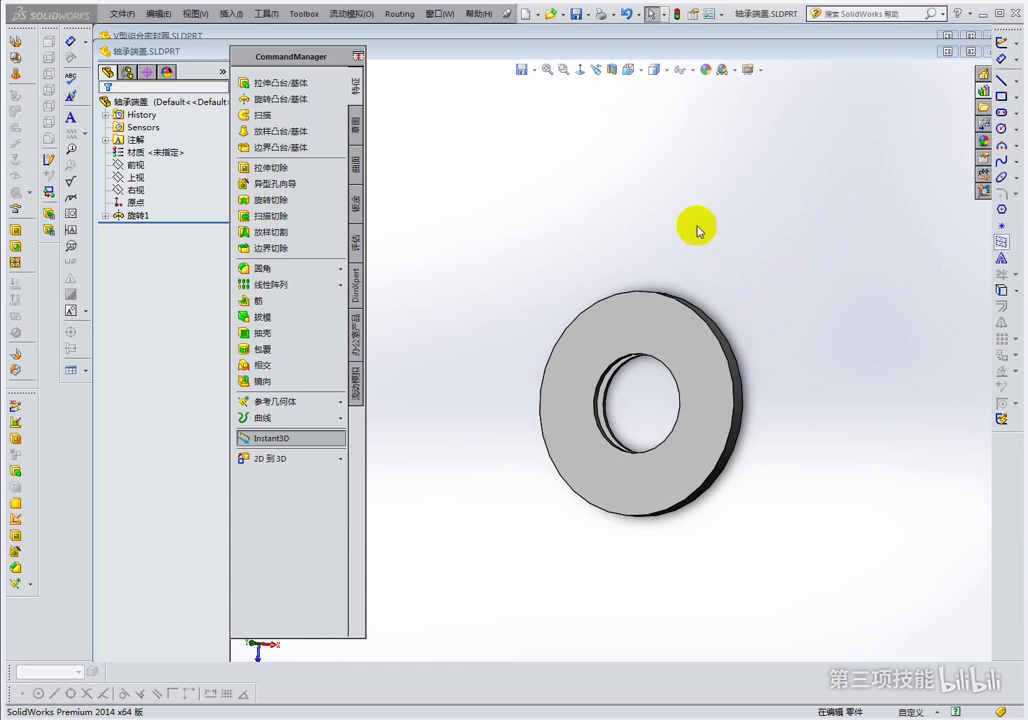
# Open the 窗口(W) menu to see which SolidWorks documents are open
pyautogui.click(440, 14)
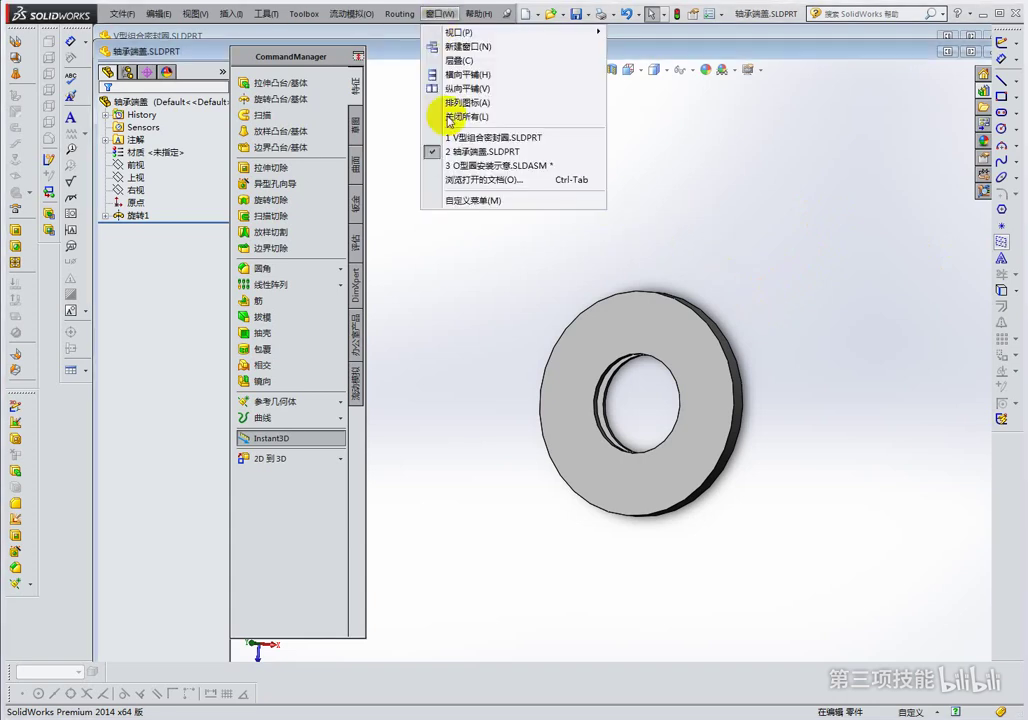
# Switch to O型圈安装示意.SLDASM and orbit and zoom toward an end-on view of the pipe assembly
pyautogui.click(486, 168)
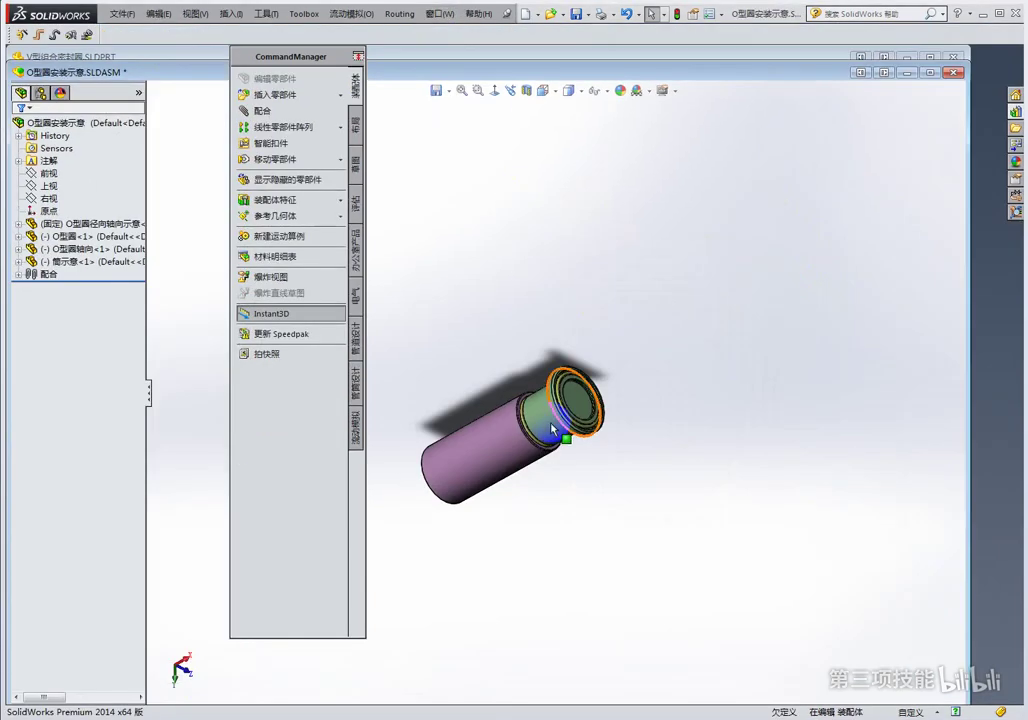
pyautogui.moveTo(611, 374)
pyautogui.mouseDown(button='middle')
pyautogui.moveTo(462, 419)
pyautogui.moveTo(436, 413)
pyautogui.mouseUp(button='middle')
pyautogui.scroll(2, 450, 420)
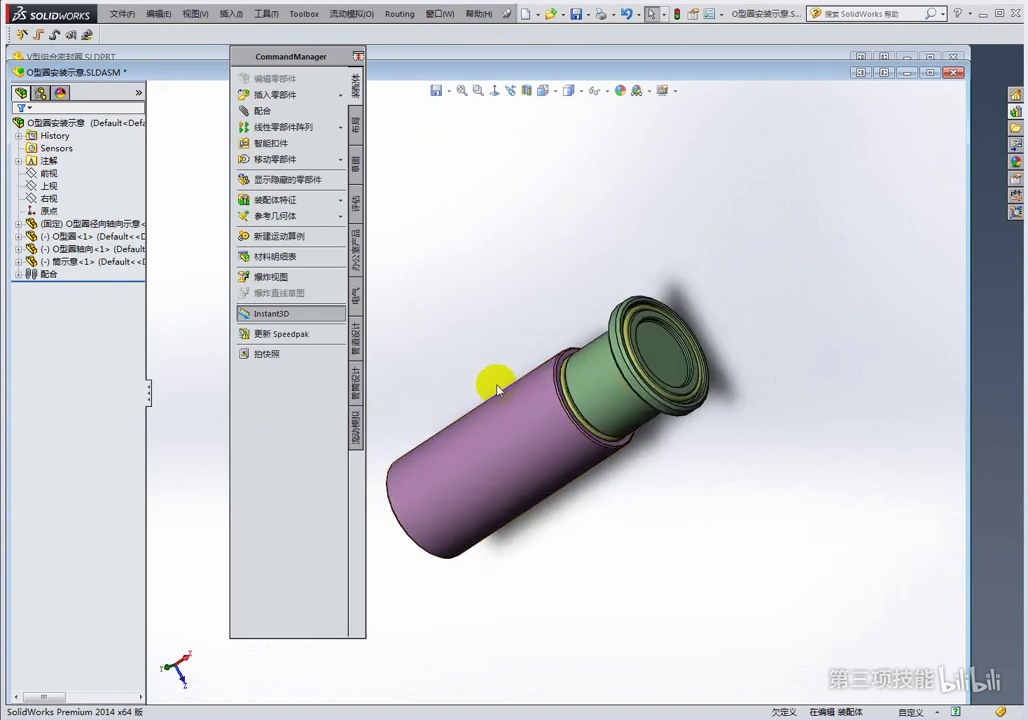
pyautogui.scroll(-2, 519, 394)
pyautogui.moveTo(528, 372)
pyautogui.mouseDown(button='middle')
pyautogui.moveTo(610, 303)
pyautogui.moveTo(532, 335)
pyautogui.moveTo(578, 362)
pyautogui.moveTo(558, 356)
pyautogui.moveTo(447, 424)
pyautogui.moveTo(551, 413)
pyautogui.moveTo(516, 424)
pyautogui.mouseUp(button='middle')
pyautogui.scroll(2, 542, 412)
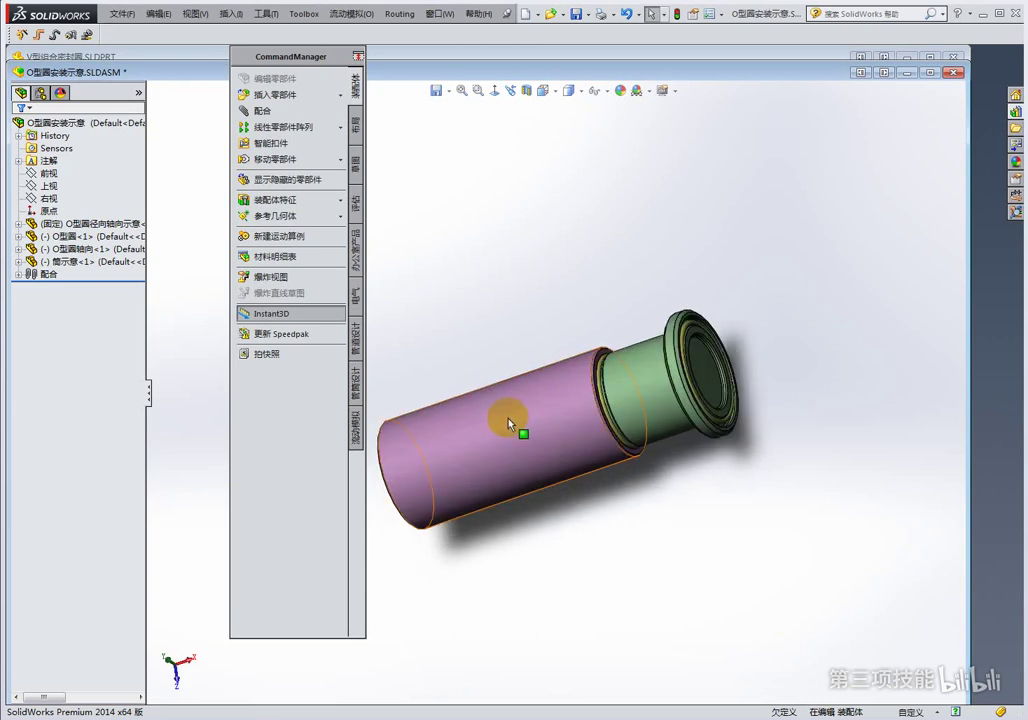
pyautogui.scroll(2, 567, 370)
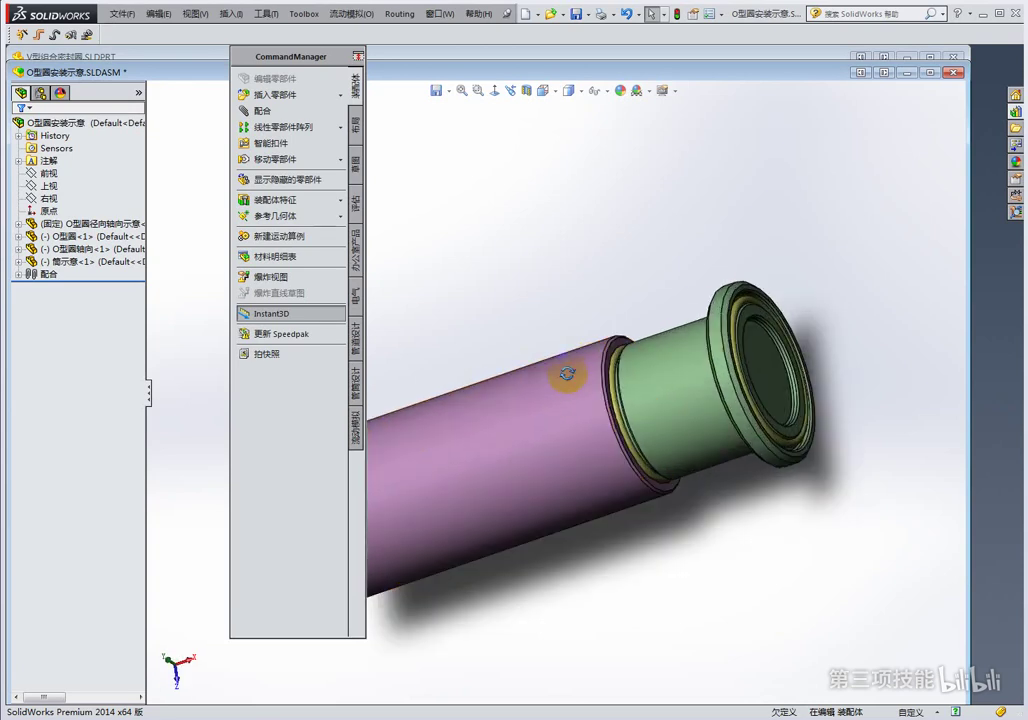
pyautogui.moveTo(567, 373); pyautogui.dragTo(560, 390, button='middle')
# Select the purple tube and orbit the assembly to look inside it
pyautogui.click(556, 412)
pyautogui.moveTo(482, 425); pyautogui.dragTo(595, 286, button='middle')
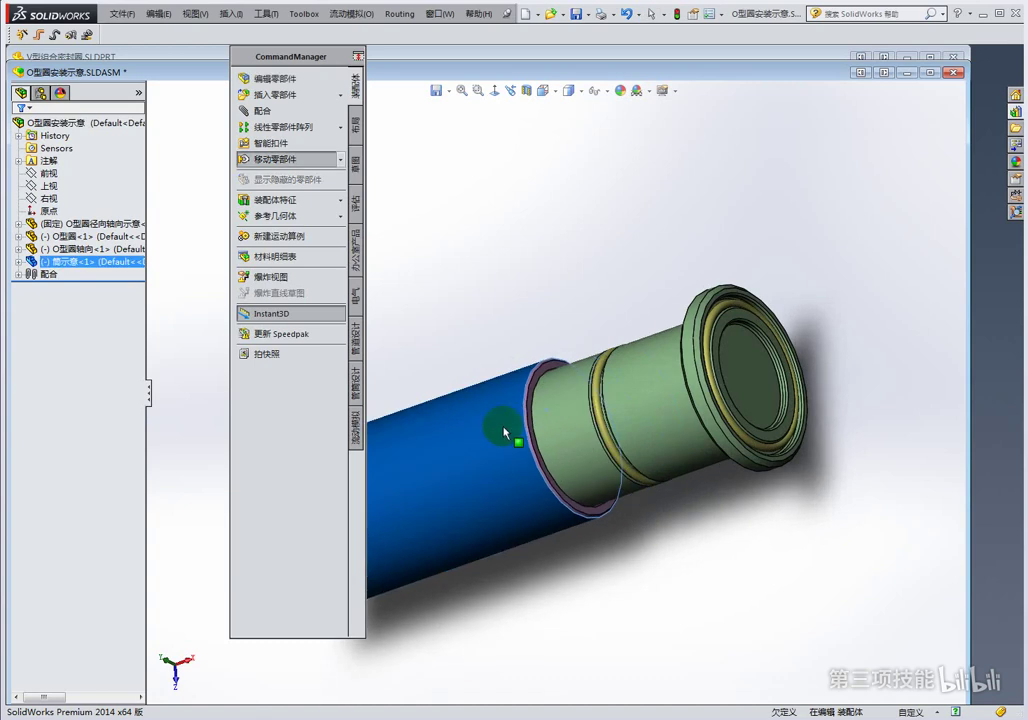
pyautogui.scroll(2, 592, 367)
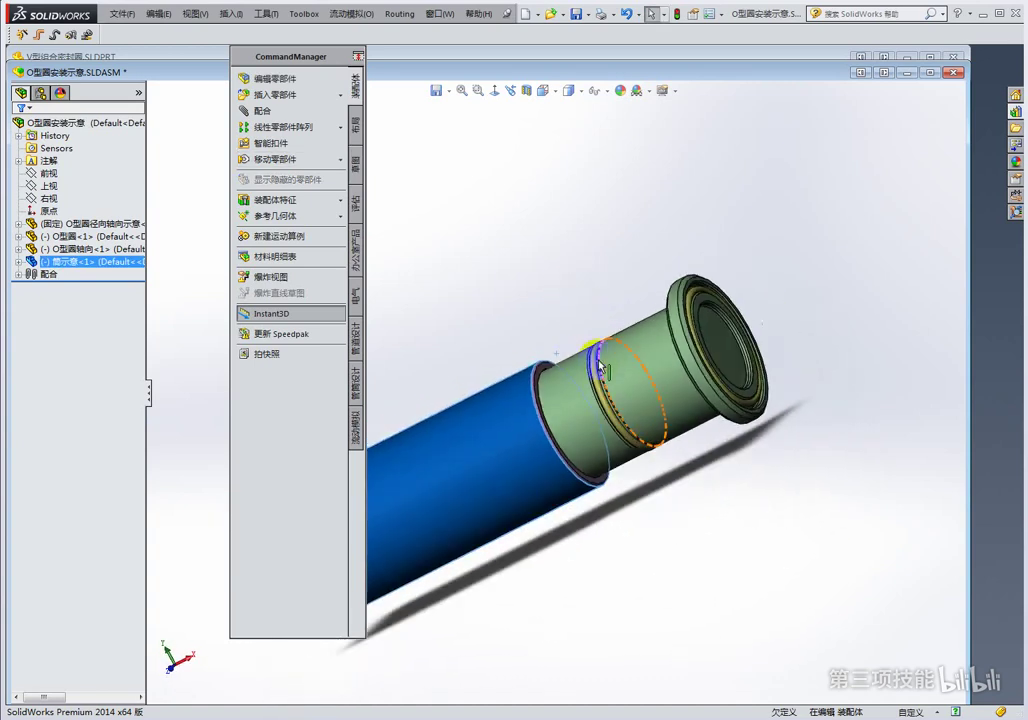
pyautogui.scroll(2, 470, 424)
pyautogui.moveTo(383, 455)
pyautogui.mouseDown(button='middle')
pyautogui.moveTo(507, 431)
pyautogui.moveTo(443, 413)
pyautogui.mouseUp(button='middle')
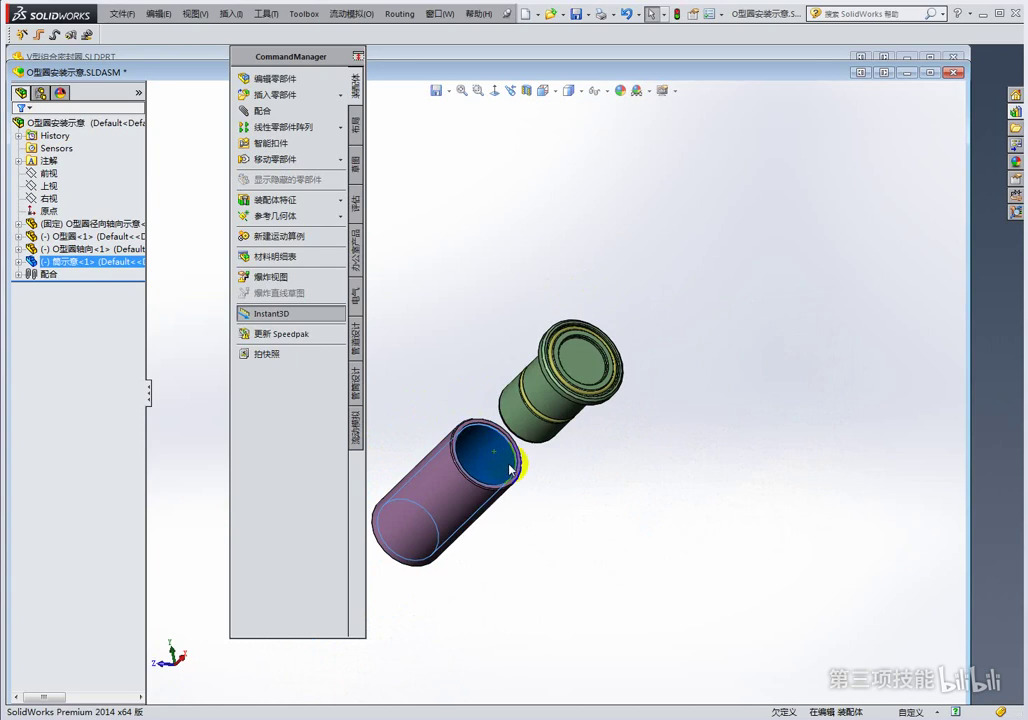
pyautogui.scroll(-2, 513, 465)
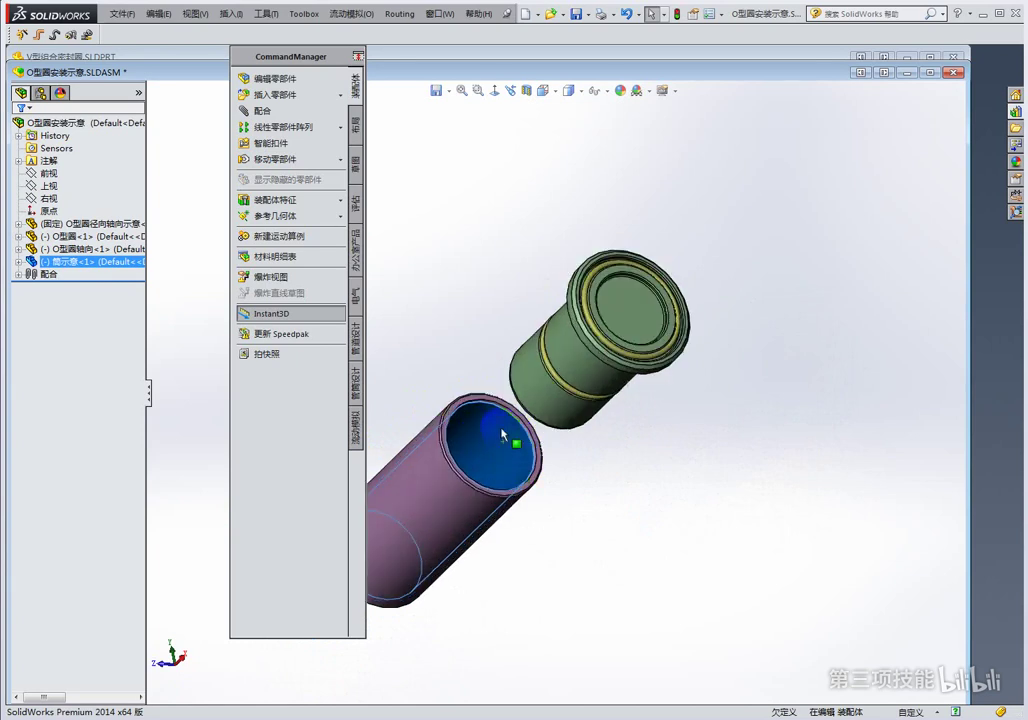
pyautogui.moveTo(499, 438)
pyautogui.mouseDown(button='middle')
pyautogui.moveTo(597, 323)
pyautogui.moveTo(590, 313)
pyautogui.mouseUp(button='middle')
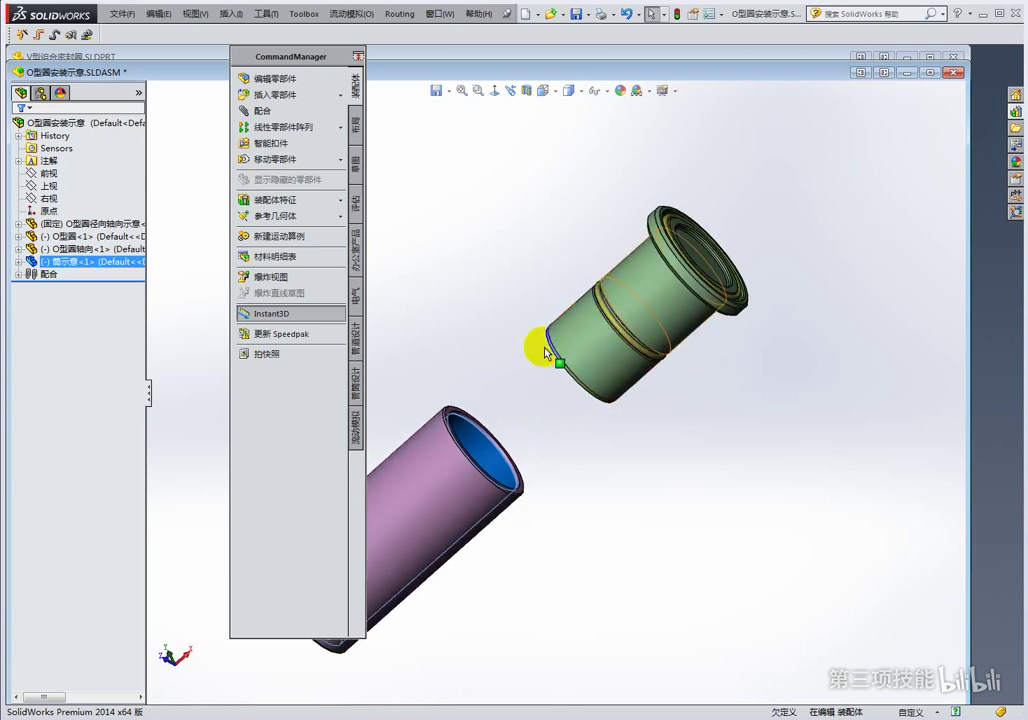
# Drag the tube and the green flanged part apart, then select the tube's inner end face
pyautogui.moveTo(482, 445); pyautogui.dragTo(631, 291)
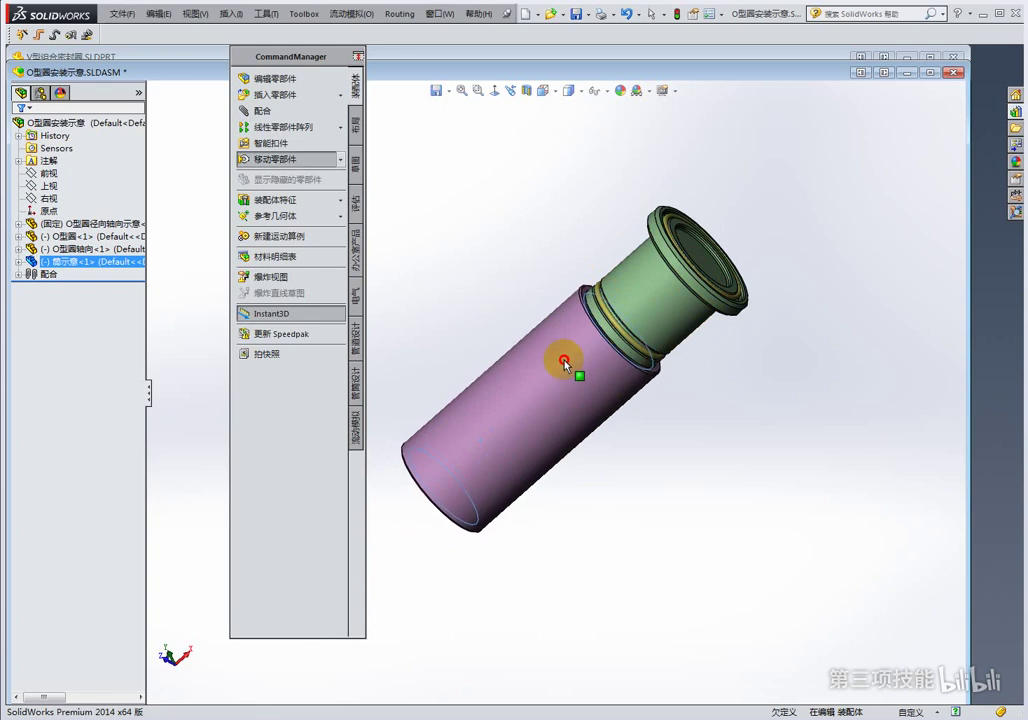
pyautogui.click(631, 291)
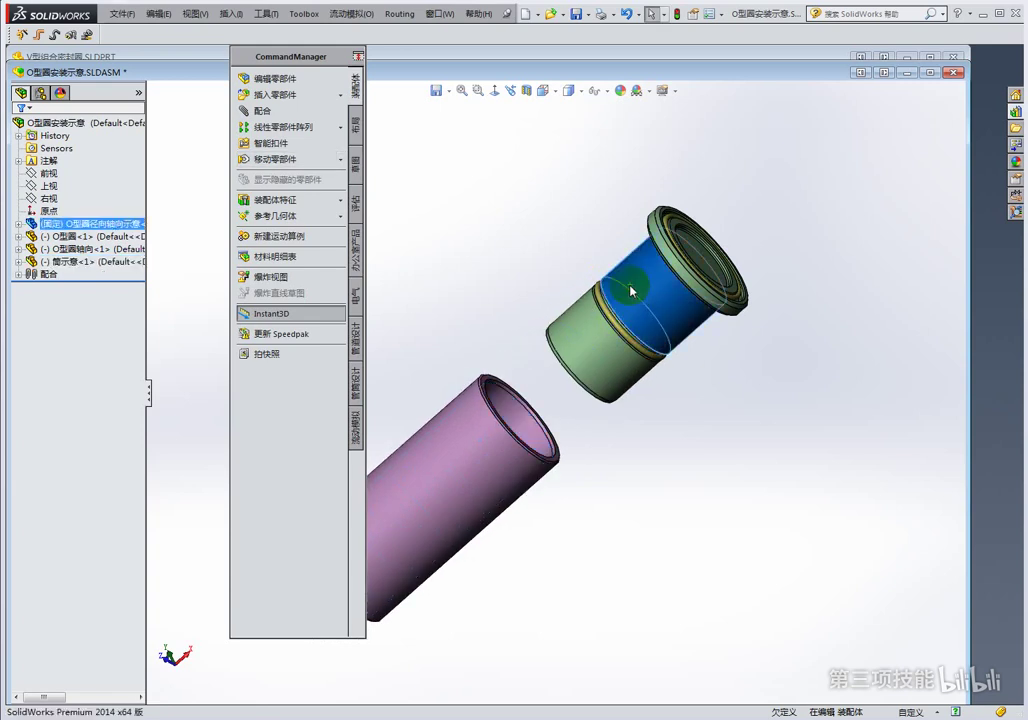
pyautogui.moveTo(523, 426); pyautogui.dragTo(512, 410)
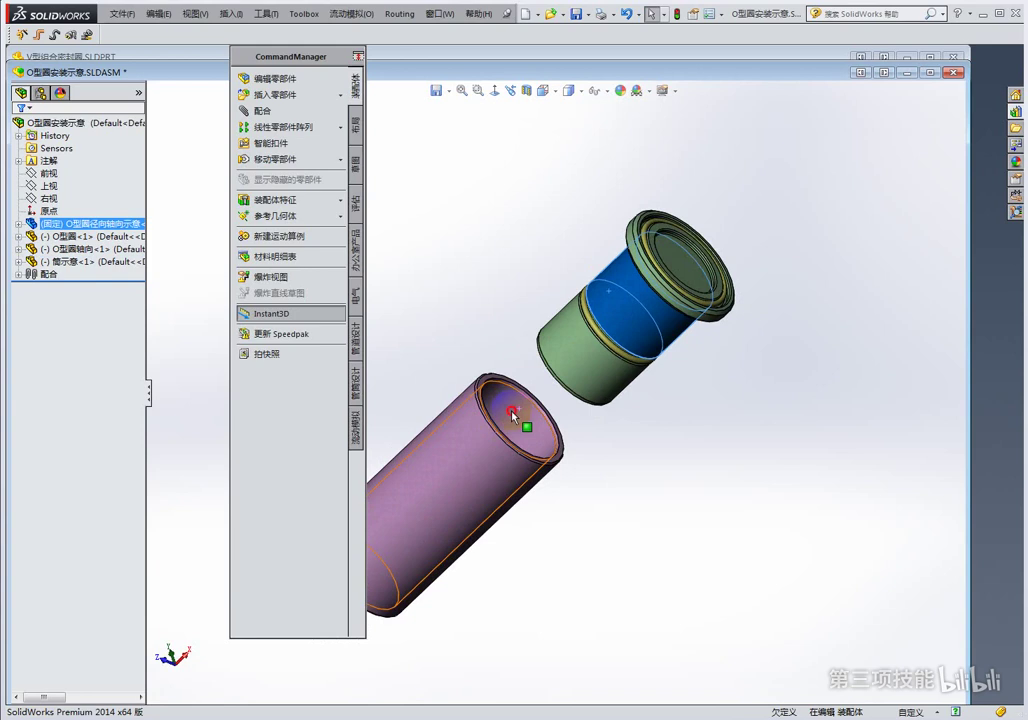
pyautogui.click(507, 409)
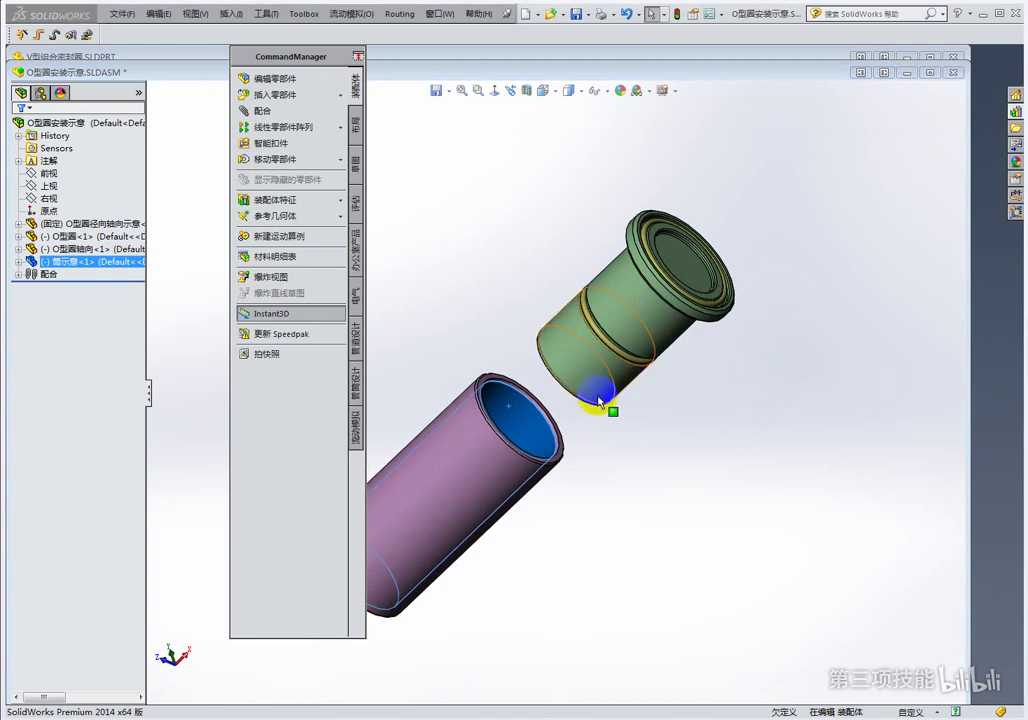
# Orbit the assembly to view the green part's side and closed end
pyautogui.moveTo(537, 394)
pyautogui.mouseDown(button='middle')
pyautogui.moveTo(515, 385)
pyautogui.moveTo(519, 410)
pyautogui.mouseUp(button='middle')
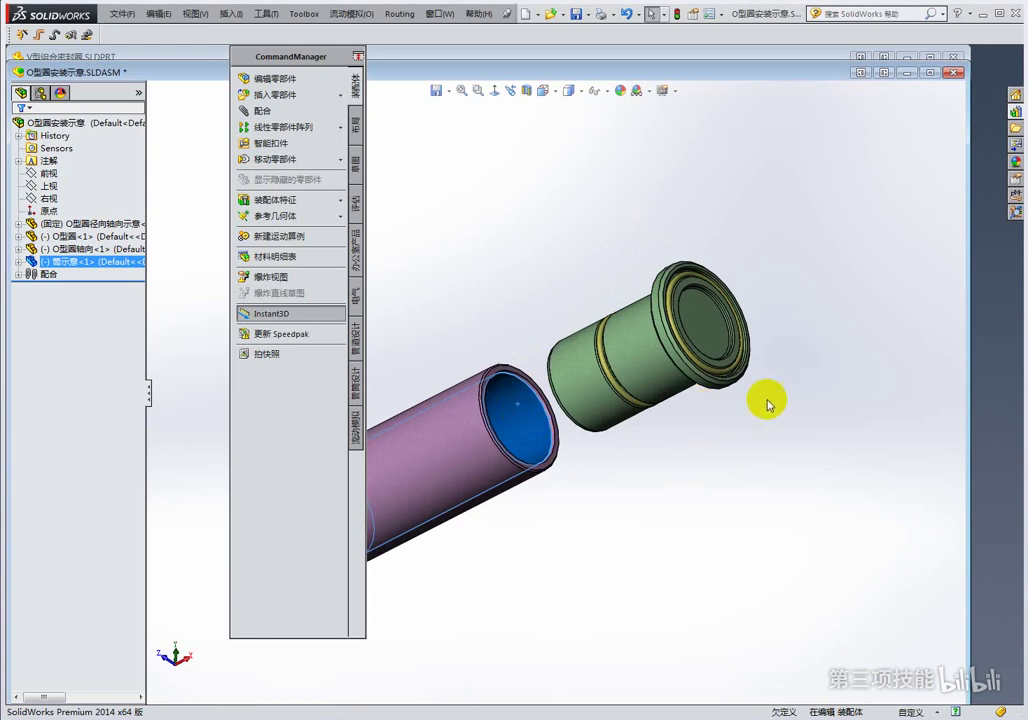
pyautogui.moveTo(545, 366)
pyautogui.mouseDown(button='middle')
pyautogui.moveTo(641, 336)
pyautogui.moveTo(566, 374)
pyautogui.mouseUp(button='middle')
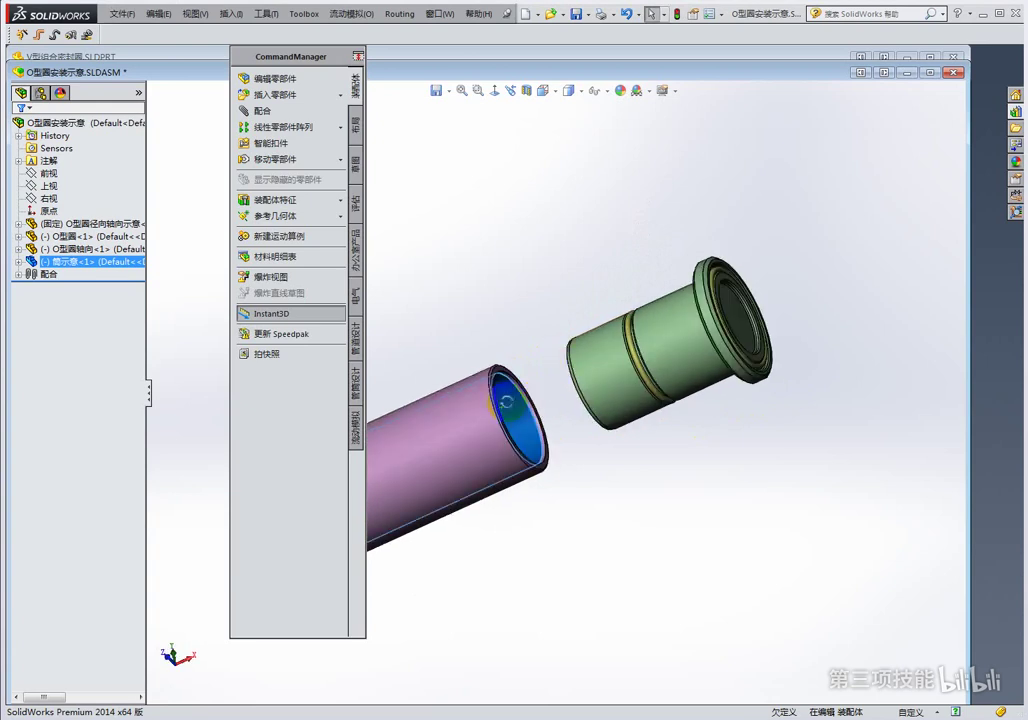
pyautogui.scroll(-2, 520, 415)
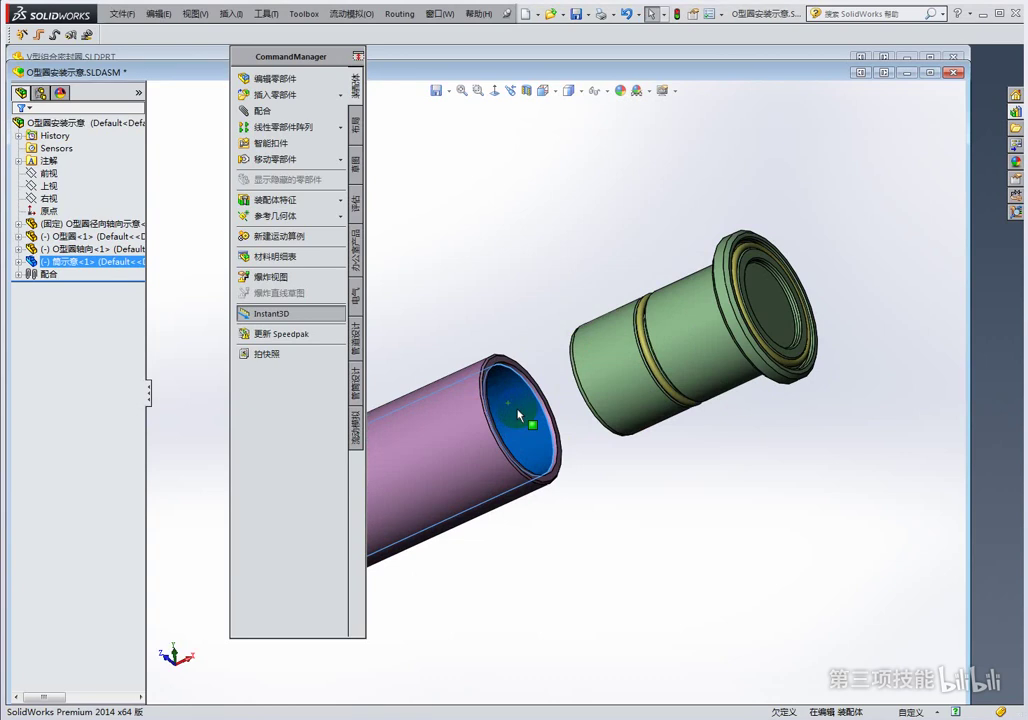
pyautogui.moveTo(665, 367)
pyautogui.mouseDown(button='middle')
pyautogui.moveTo(725, 244)
pyautogui.moveTo(865, 344)
pyautogui.mouseUp(button='middle')
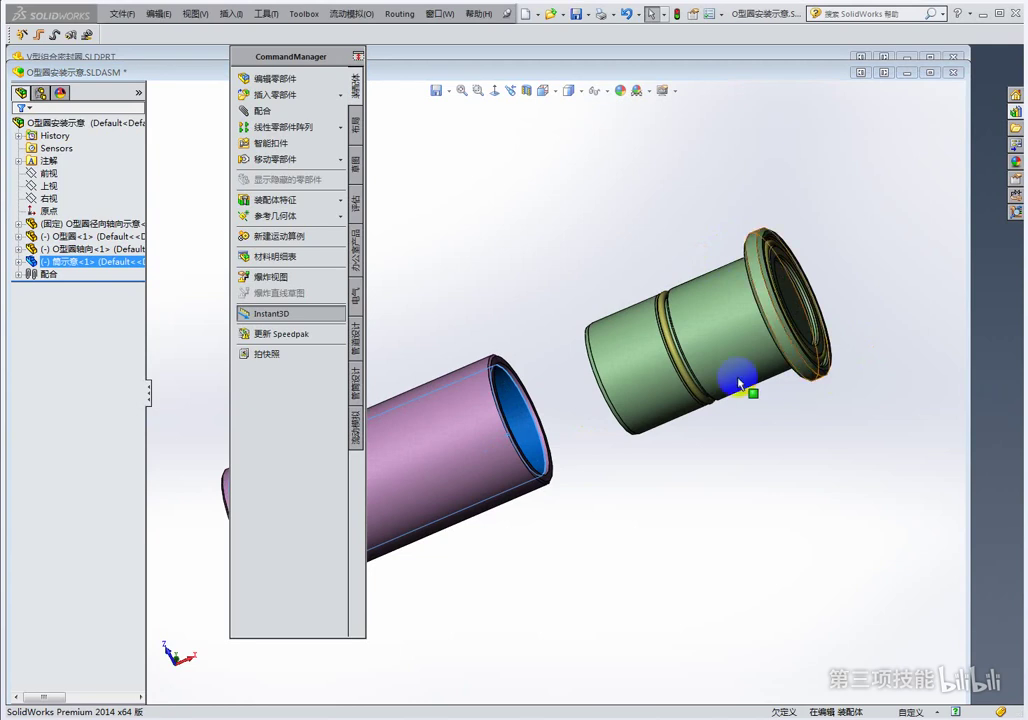
pyautogui.moveTo(757, 360); pyautogui.dragTo(775, 324, button='middle')
pyautogui.moveTo(761, 323); pyautogui.dragTo(725, 294, button='middle')
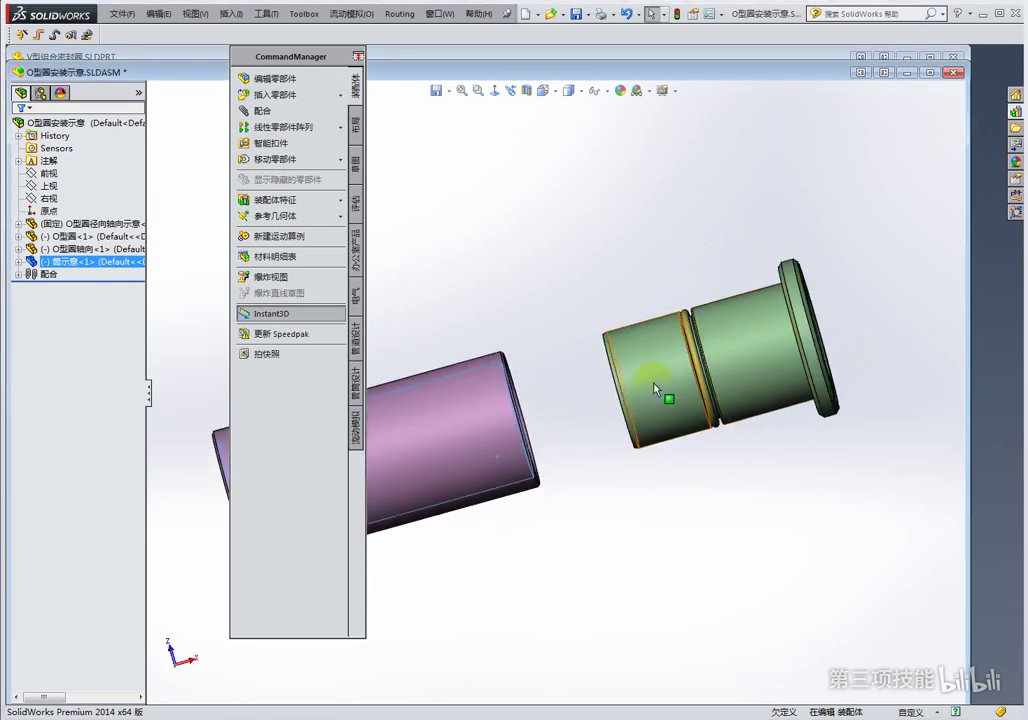
pyautogui.scroll(3, 535, 408)
# Select the green part and slide the blue cylinder along its axis to expose the pink O-ring
pyautogui.click(706, 372)
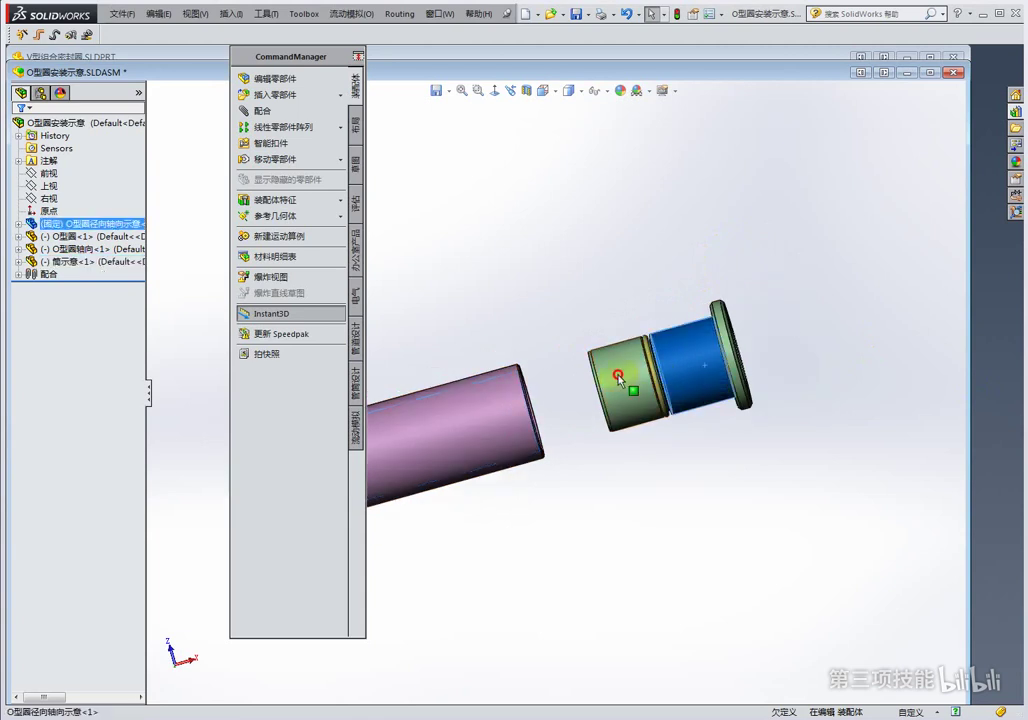
pyautogui.moveTo(466, 425); pyautogui.dragTo(670, 382)
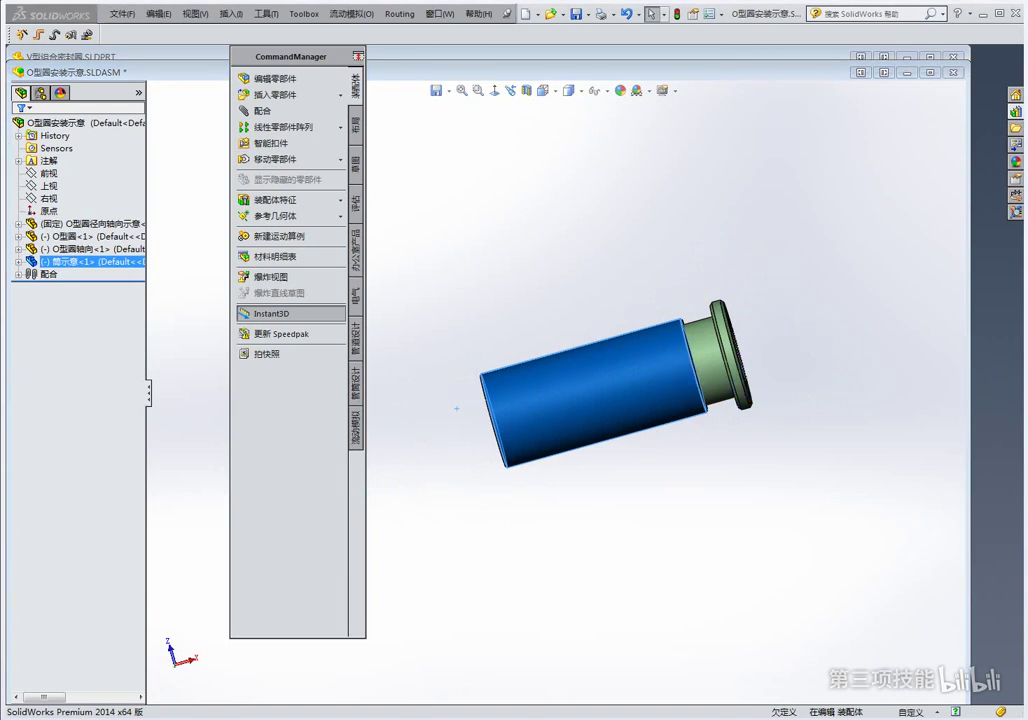
pyautogui.moveTo(677, 356)
pyautogui.mouseDown()
pyautogui.moveTo(546, 389)
pyautogui.moveTo(552, 380)
pyautogui.mouseUp()
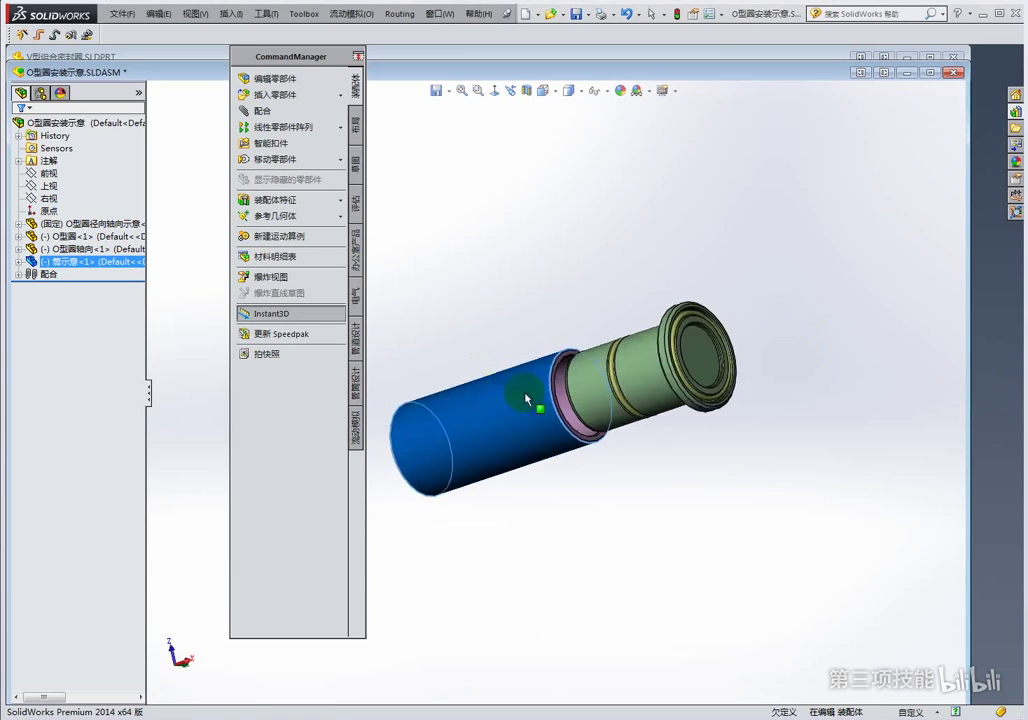
pyautogui.scroll(-5, 590, 385)
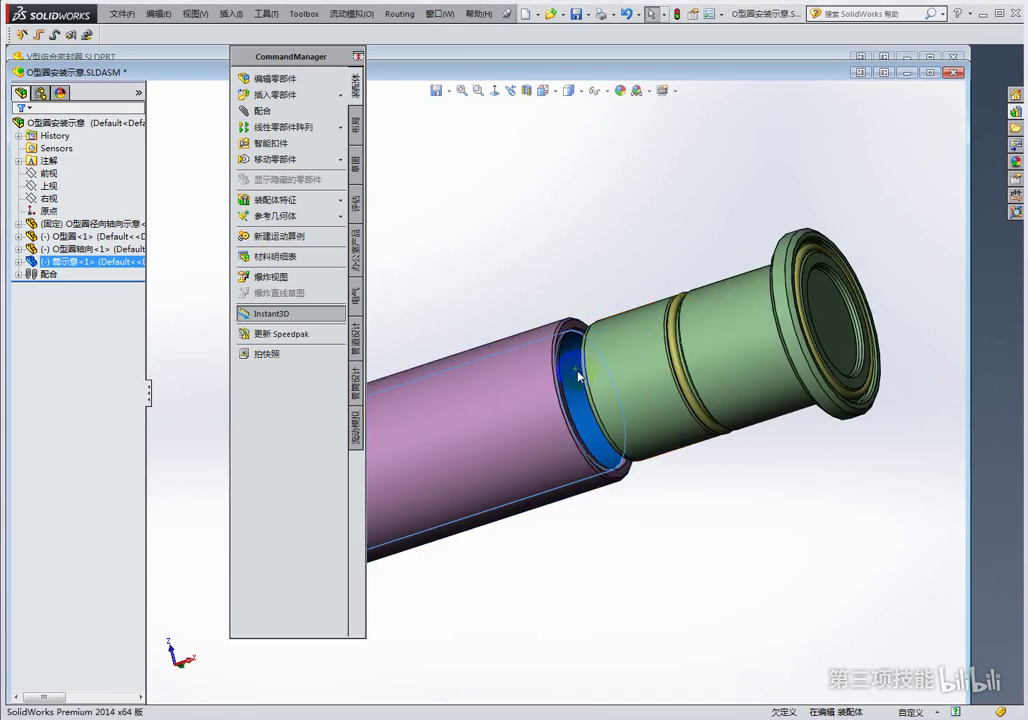
pyautogui.scroll(3, 600, 395)
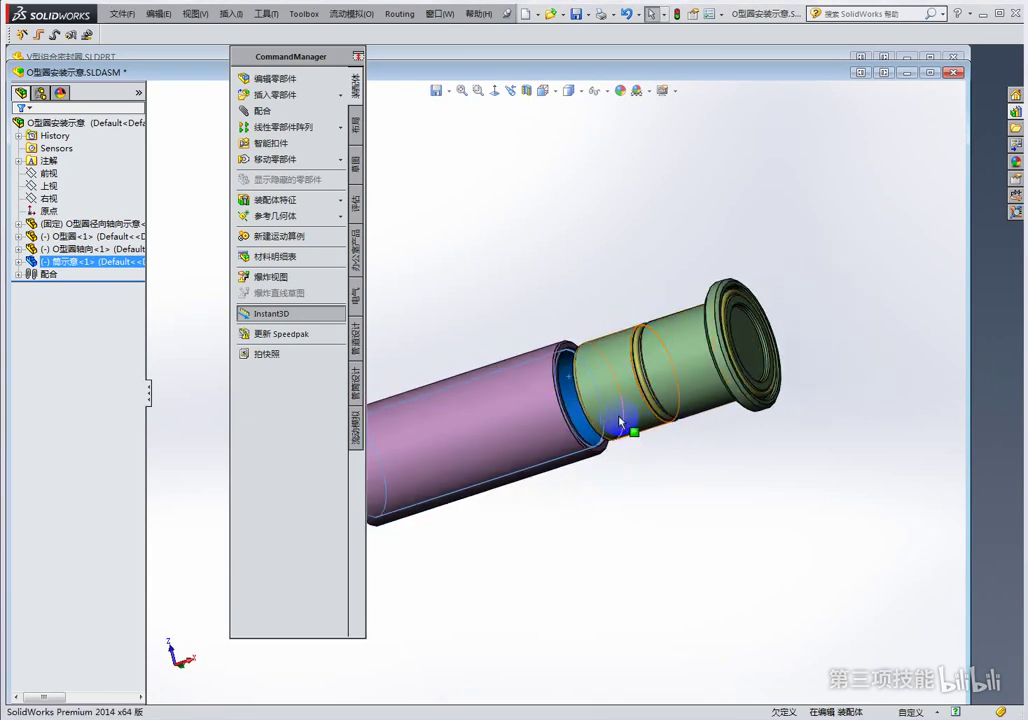
pyautogui.moveTo(475, 312); pyautogui.dragTo(520, 340, button='middle')
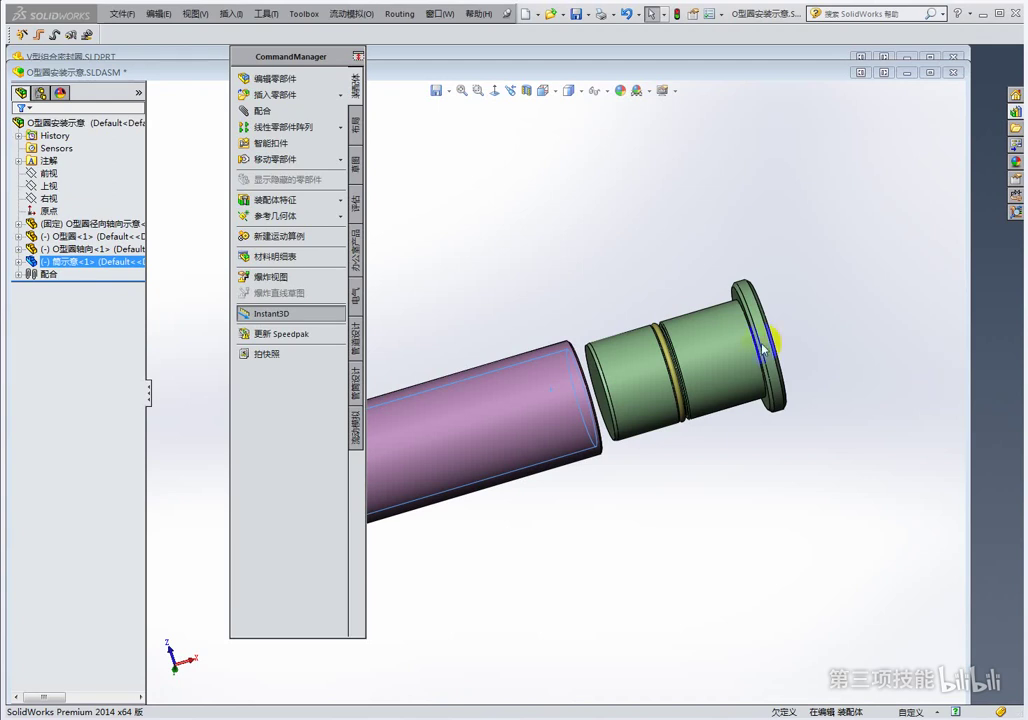
pyautogui.moveTo(624, 383)
pyautogui.mouseDown()
pyautogui.moveTo(592, 380)
pyautogui.moveTo(604, 387)
pyautogui.mouseUp()
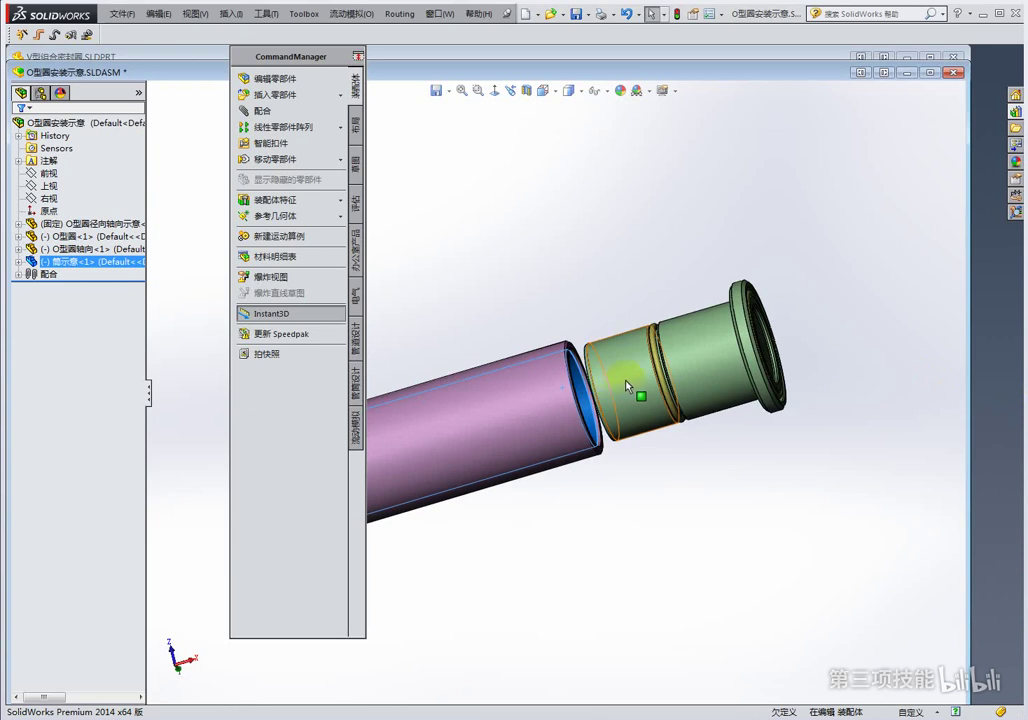
pyautogui.moveTo(619, 392)
pyautogui.mouseDown()
pyautogui.moveTo(657, 369)
pyautogui.moveTo(596, 414)
pyautogui.moveTo(632, 352)
pyautogui.moveTo(615, 372)
pyautogui.mouseUp()
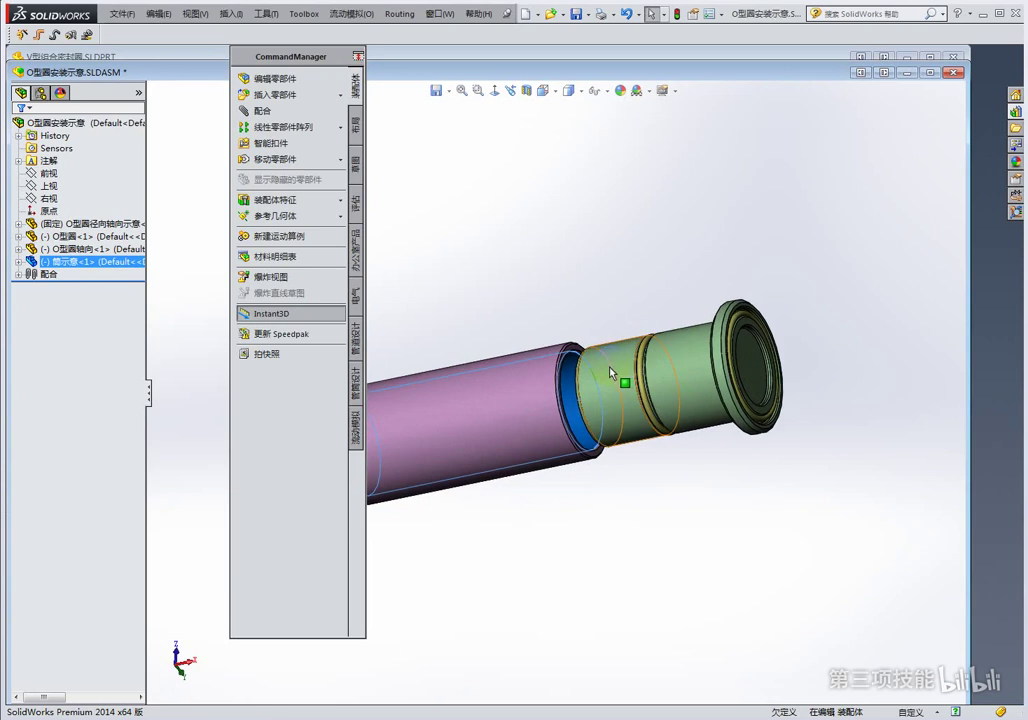
pyautogui.click(925, 404)
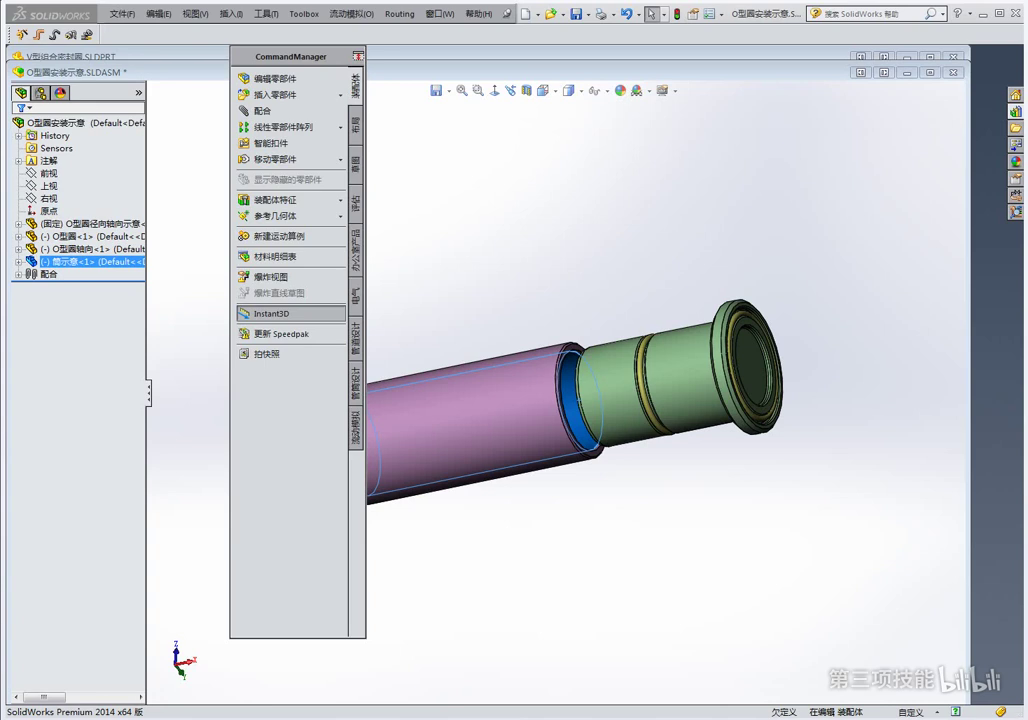
pyautogui.click(450, 396)
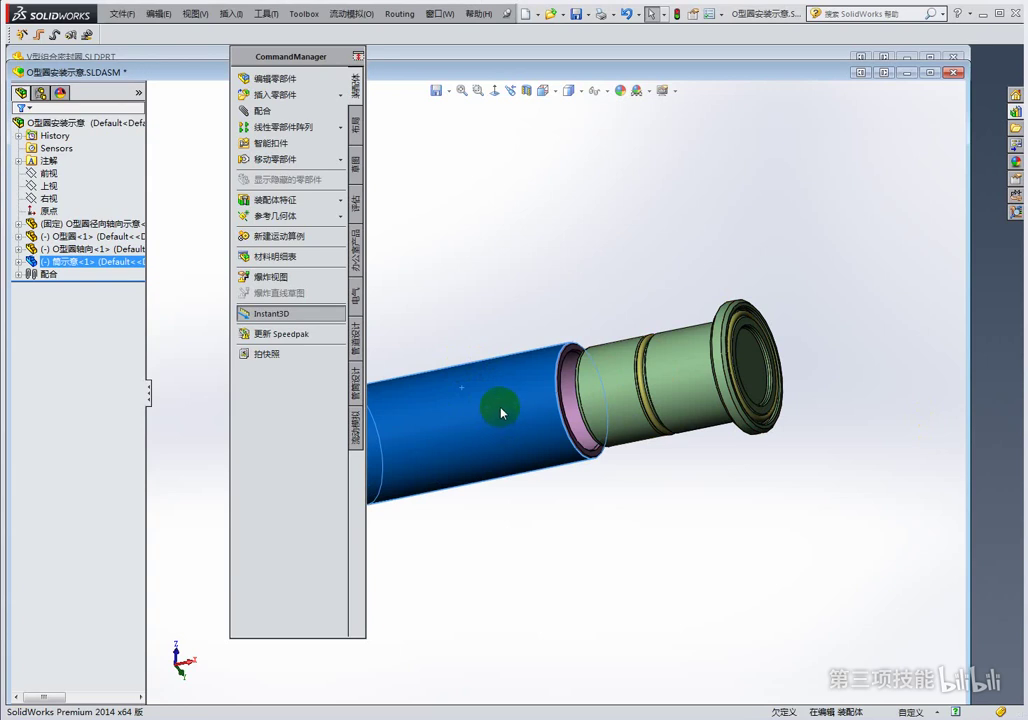
# Move the tube up against the green part and adjust the zoom
pyautogui.moveTo(498, 398); pyautogui.dragTo(563, 392)
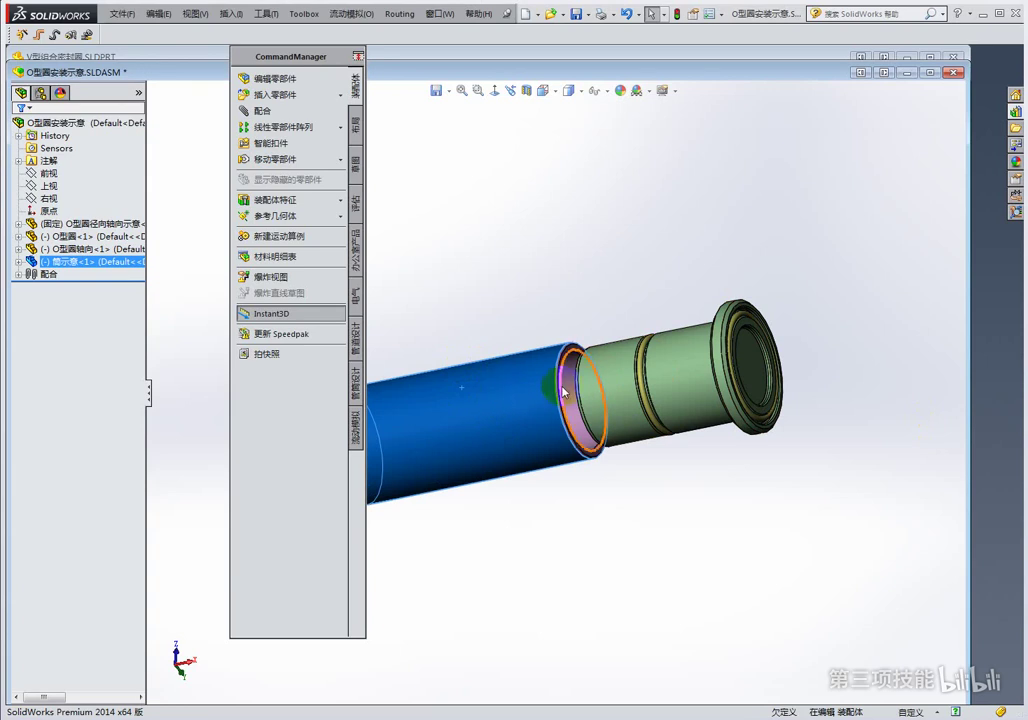
pyautogui.scroll(-2, 565, 393)
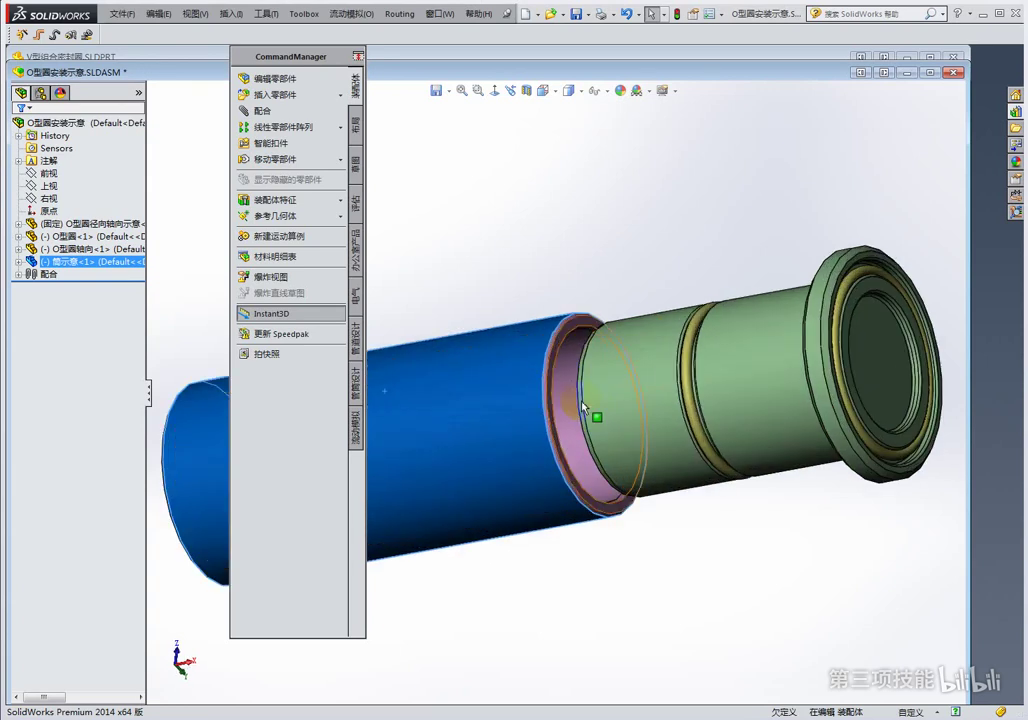
pyautogui.scroll(2, 650, 381)
pyautogui.scroll(1, 700, 370)
# Slide the green shaft part and rotate the pink tube so a gap opens between them
pyautogui.click(698, 369)
pyautogui.moveTo(698, 369); pyautogui.dragTo(470, 370)
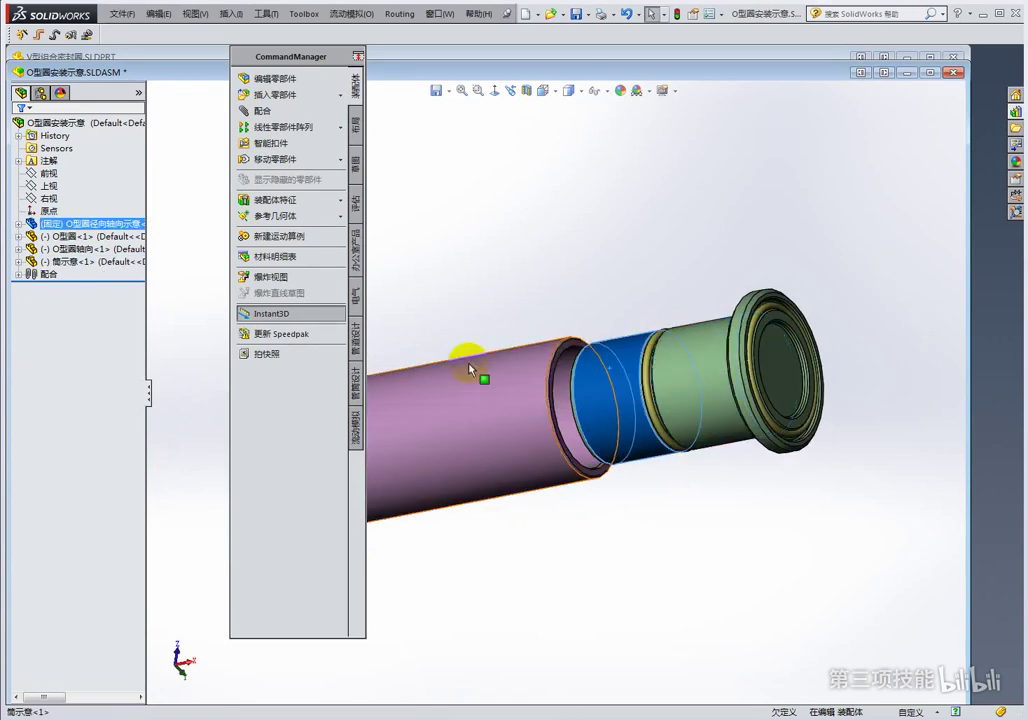
pyautogui.moveTo(469, 370)
pyautogui.mouseDown(button='right')
pyautogui.moveTo(601, 316)
pyautogui.moveTo(738, 347)
pyautogui.mouseUp(button='right')
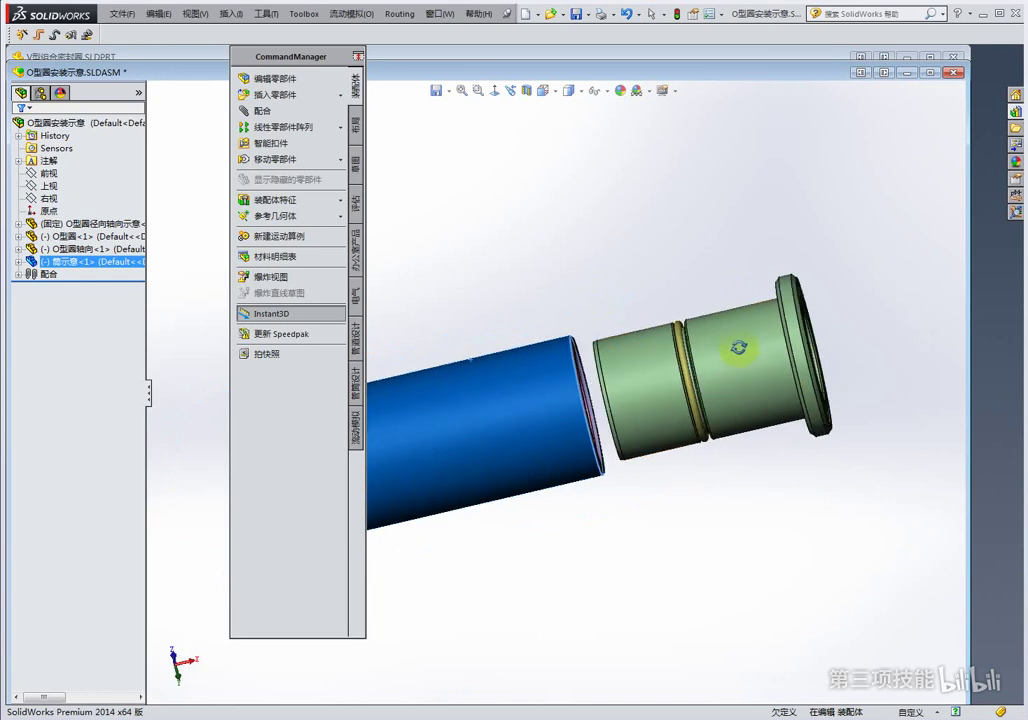
pyautogui.click(698, 340)
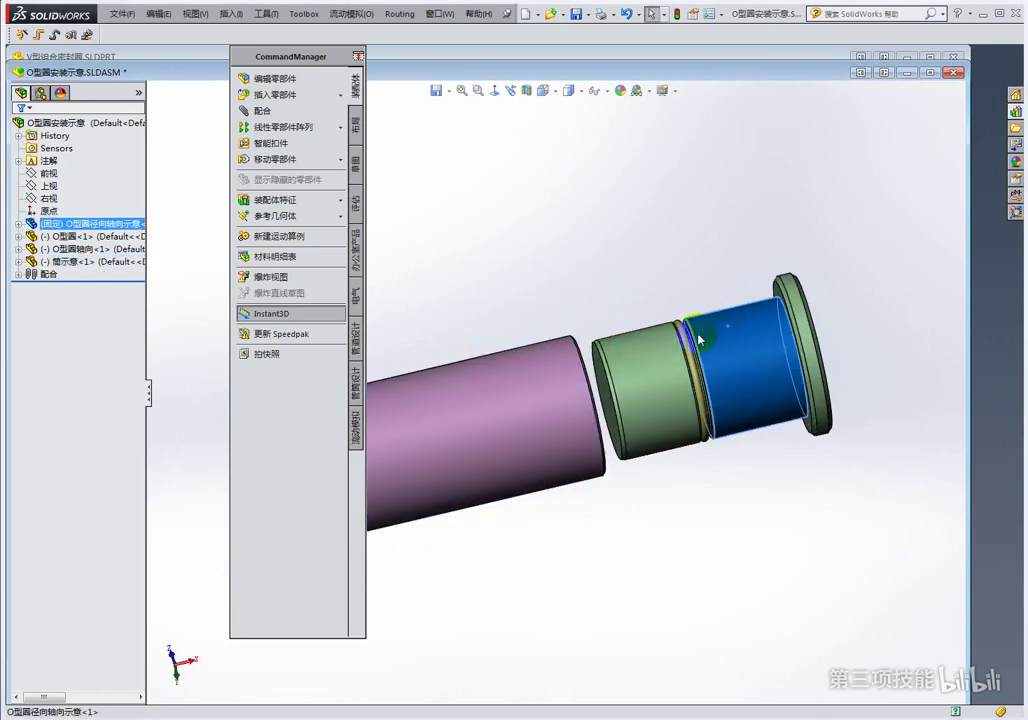
# Slide the green part's short section into the pink tube and pull it back out
pyautogui.click(630, 360)
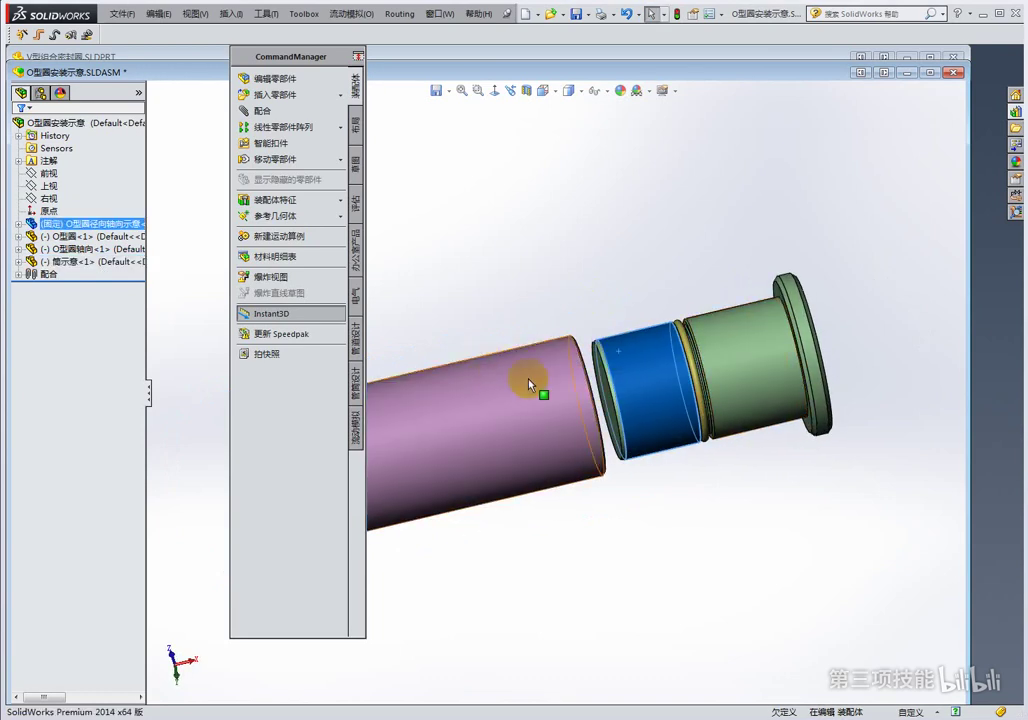
pyautogui.moveTo(551, 385); pyautogui.dragTo(573, 390)
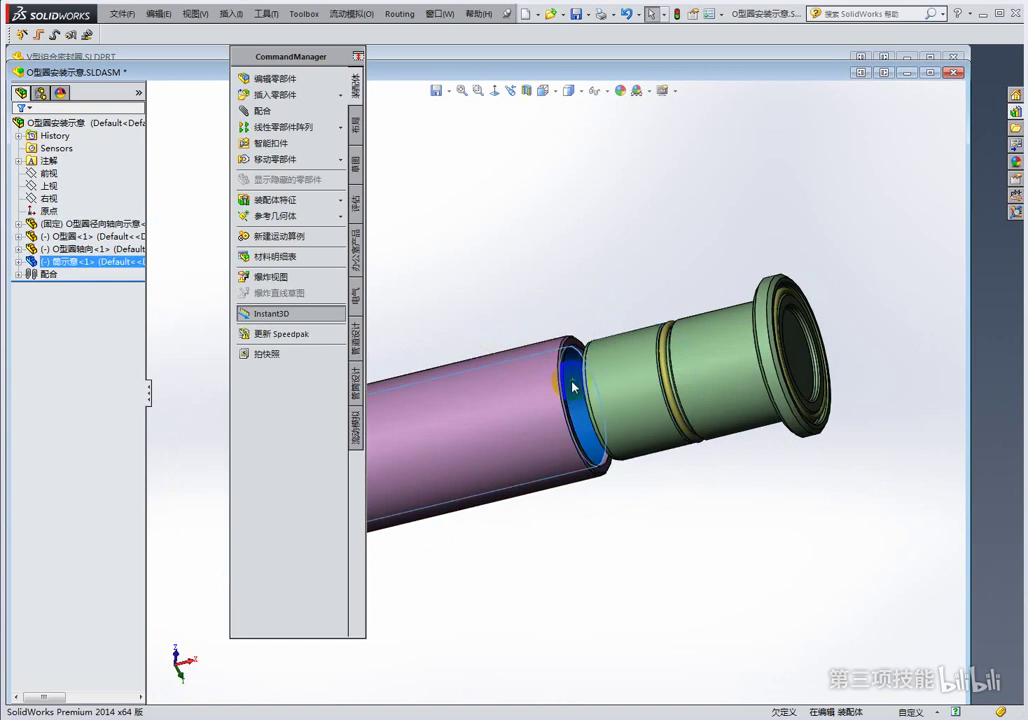
pyautogui.scroll(-2, 573, 390)
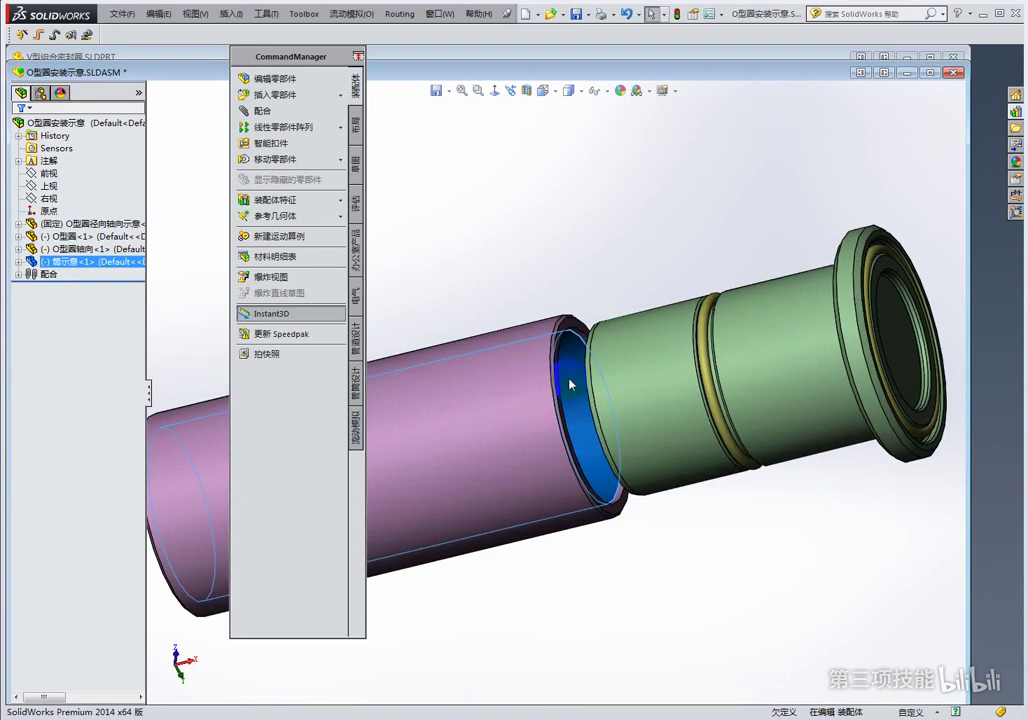
pyautogui.moveTo(582, 396); pyautogui.dragTo(796, 345)
# Orbit until the flange opening faces the viewer, then select the pink tube
pyautogui.moveTo(796, 345); pyautogui.dragTo(868, 310, button='middle')
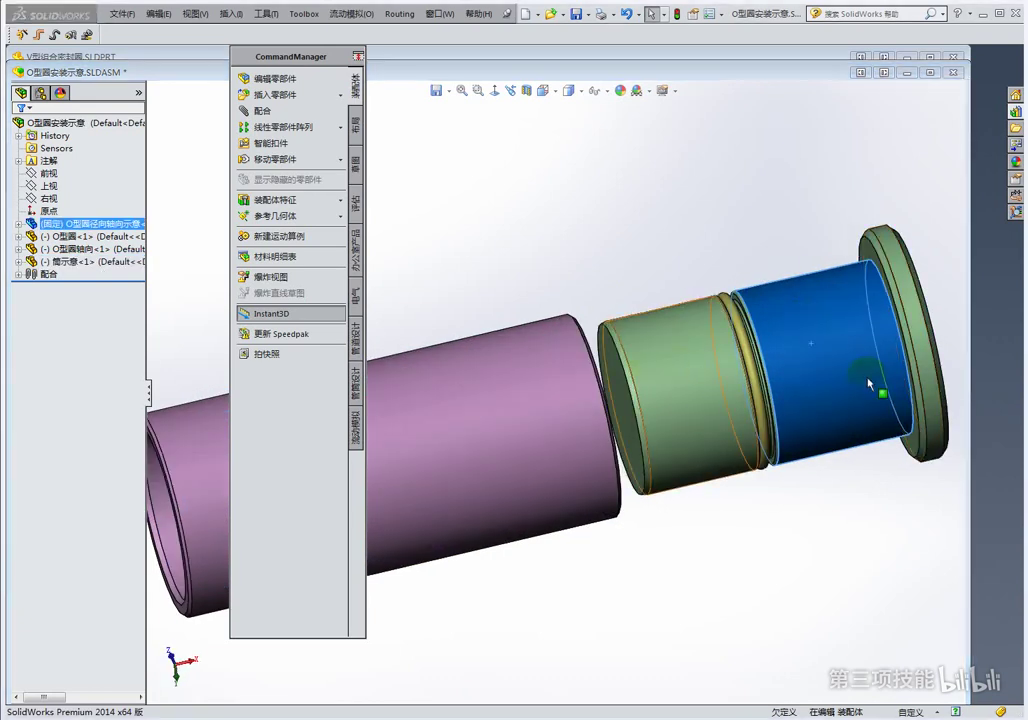
pyautogui.moveTo(546, 367)
pyautogui.mouseDown(button='middle')
pyautogui.moveTo(530, 378)
pyautogui.moveTo(581, 370)
pyautogui.mouseUp(button='middle')
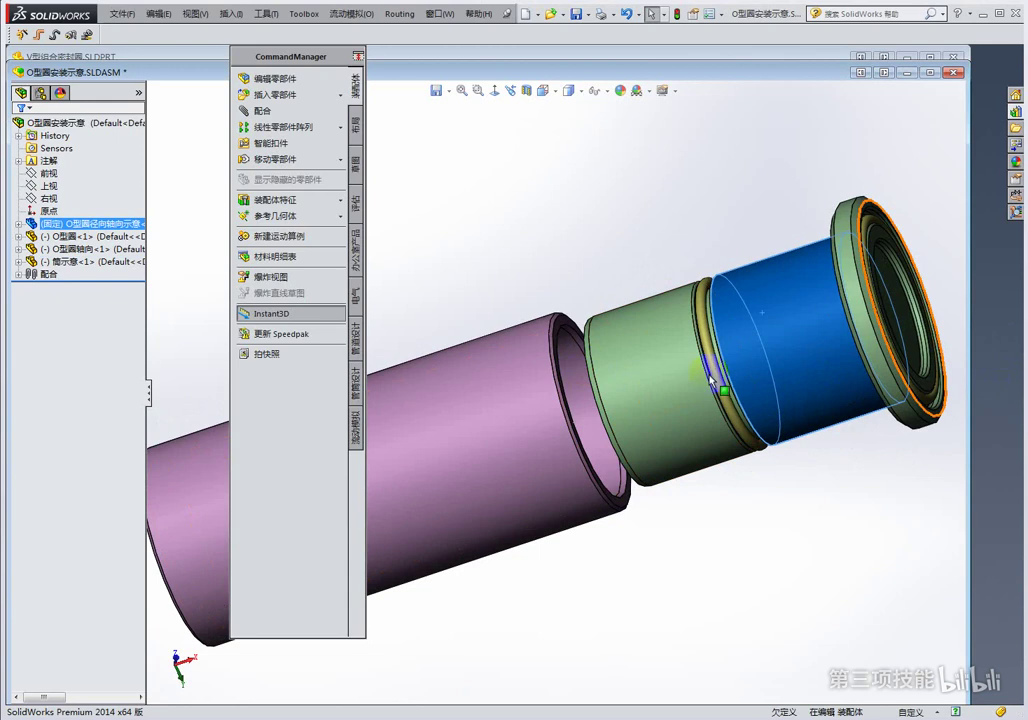
pyautogui.click(767, 321)
pyautogui.moveTo(769, 327); pyautogui.dragTo(808, 305, button='middle')
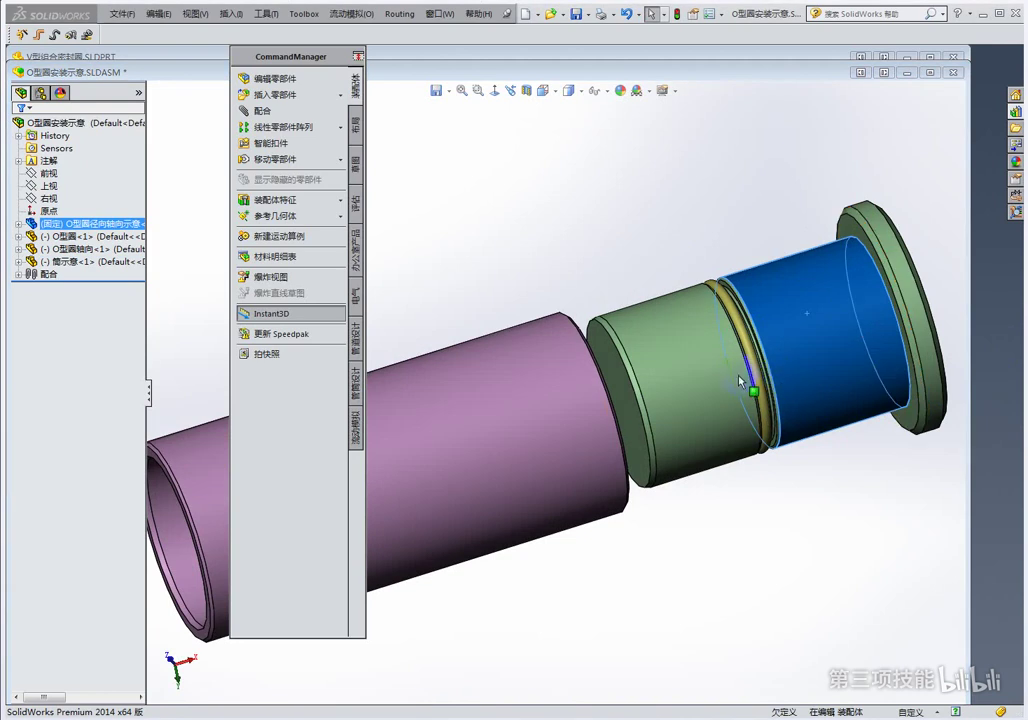
pyautogui.moveTo(688, 386); pyautogui.dragTo(638, 385, button='middle')
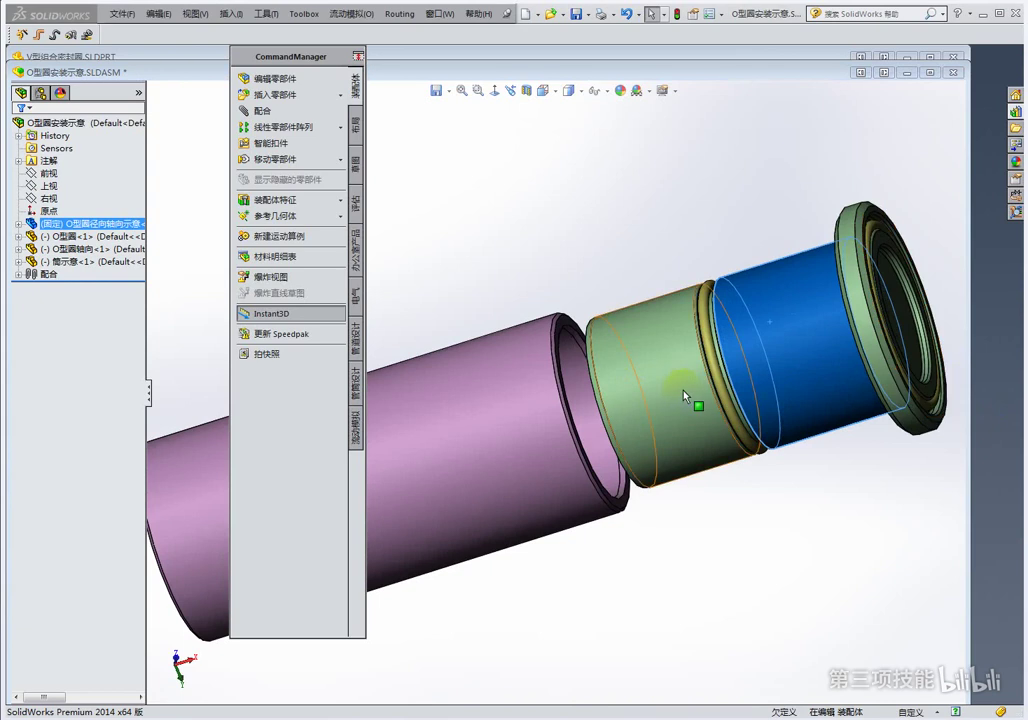
pyautogui.click(484, 430)
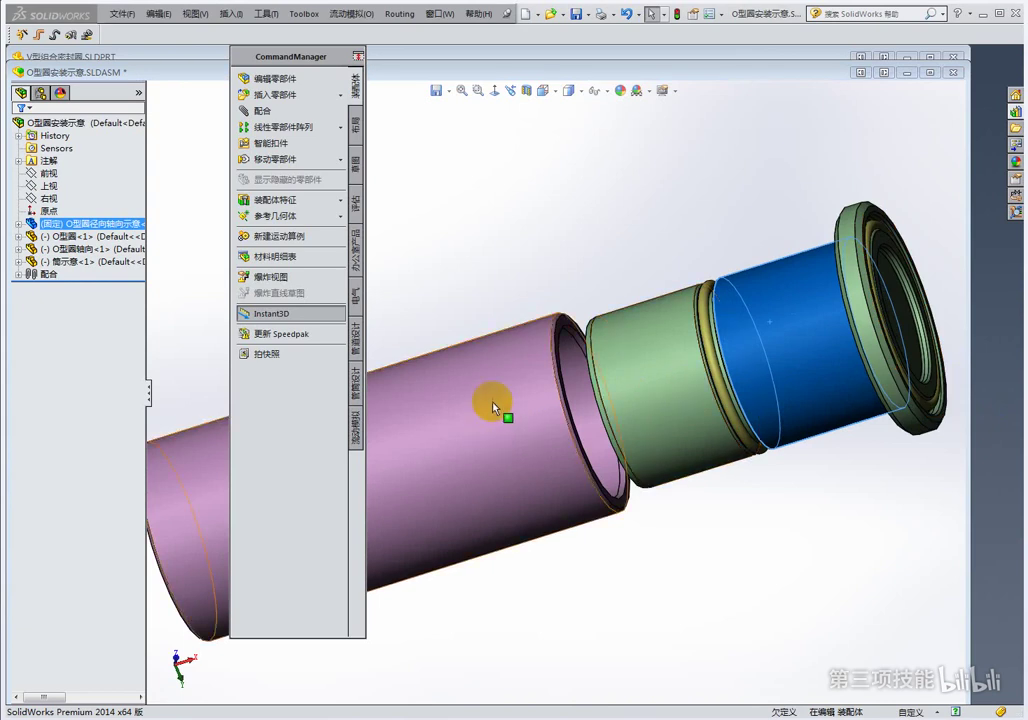
pyautogui.click(494, 402)
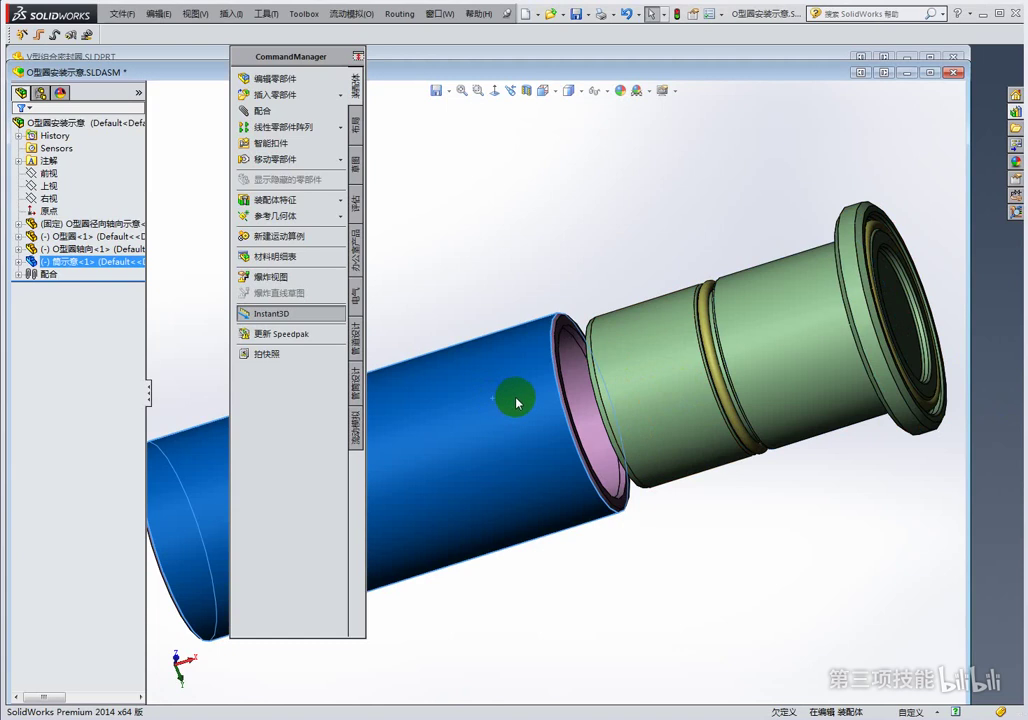
# Shift the tube and slide the green sleeve outward, then move the tube back into the sleeve
pyautogui.moveTo(504, 404); pyautogui.dragTo(519, 404)
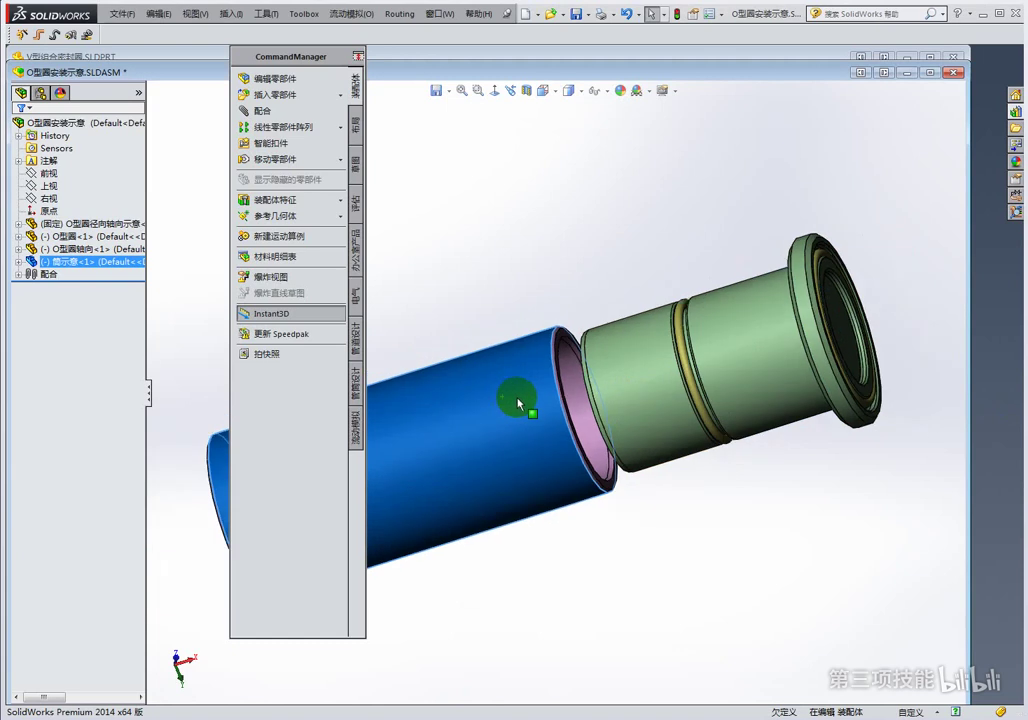
pyautogui.moveTo(519, 404)
pyautogui.mouseDown(button='right')
pyautogui.moveTo(544, 396)
pyautogui.moveTo(528, 405)
pyautogui.mouseUp(button='right')
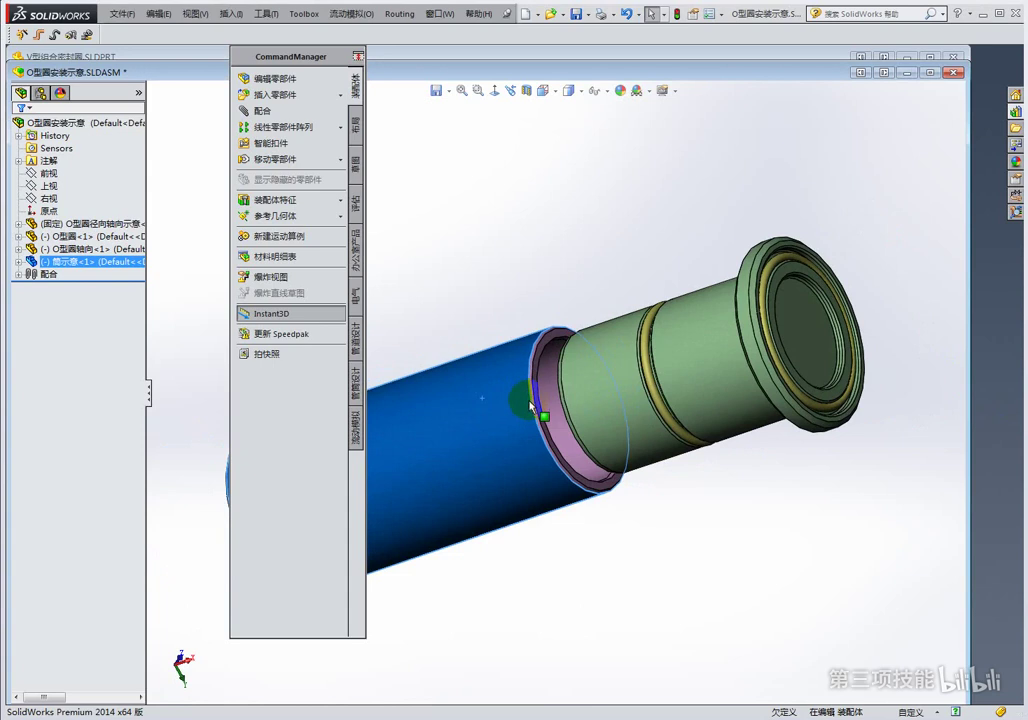
pyautogui.moveTo(497, 396); pyautogui.dragTo(654, 408)
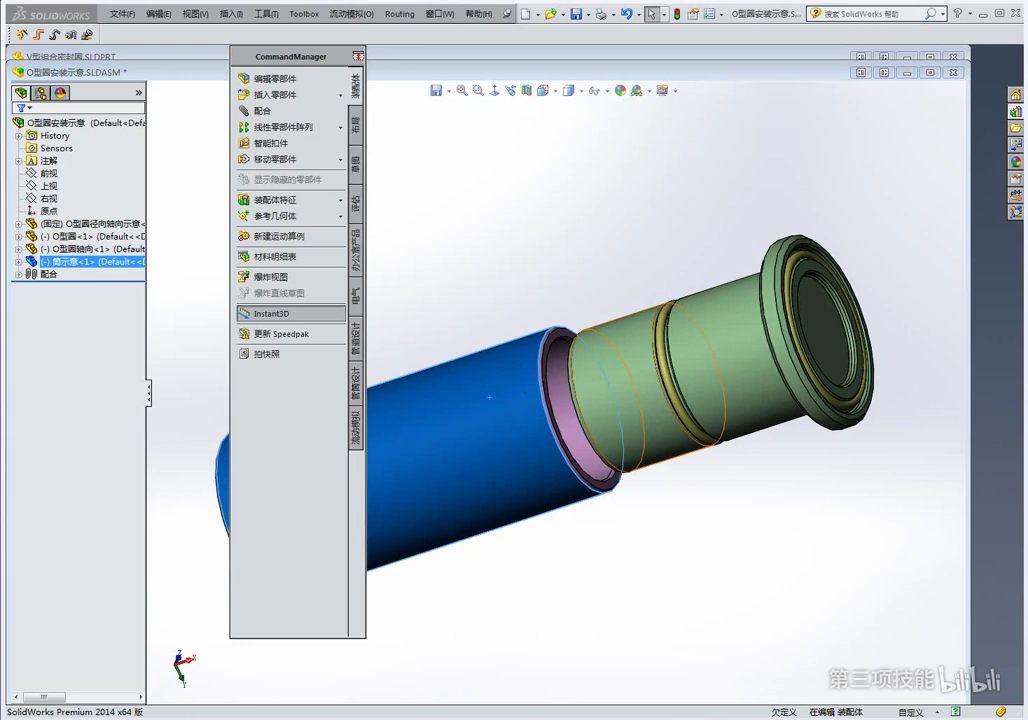
pyautogui.click(916, 410)
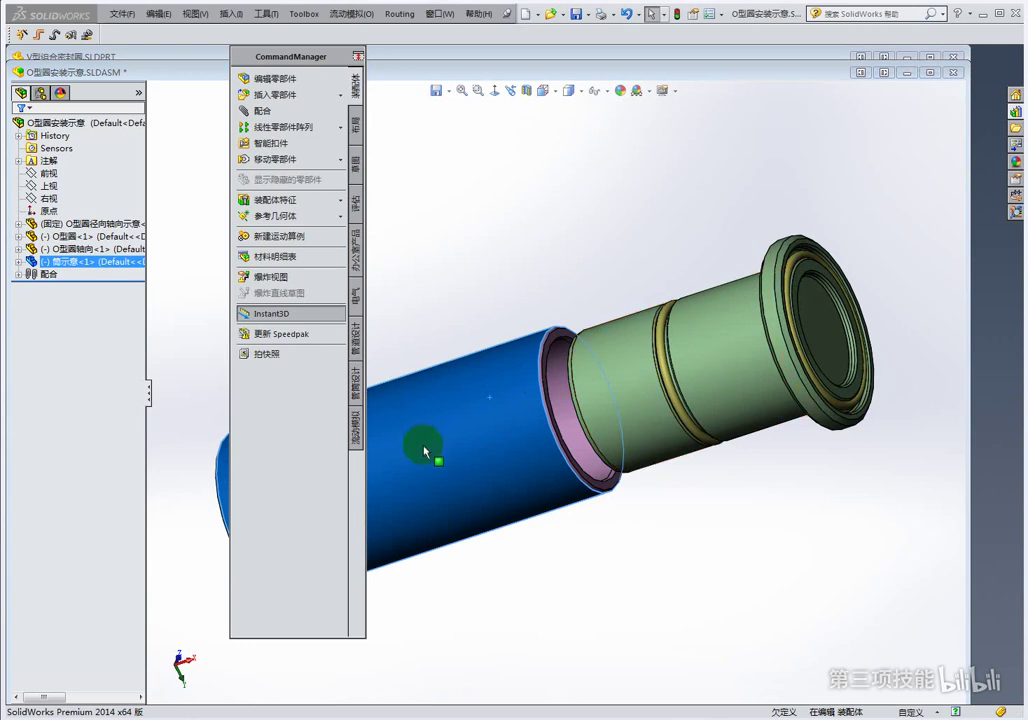
pyautogui.moveTo(506, 406); pyautogui.dragTo(443, 432)
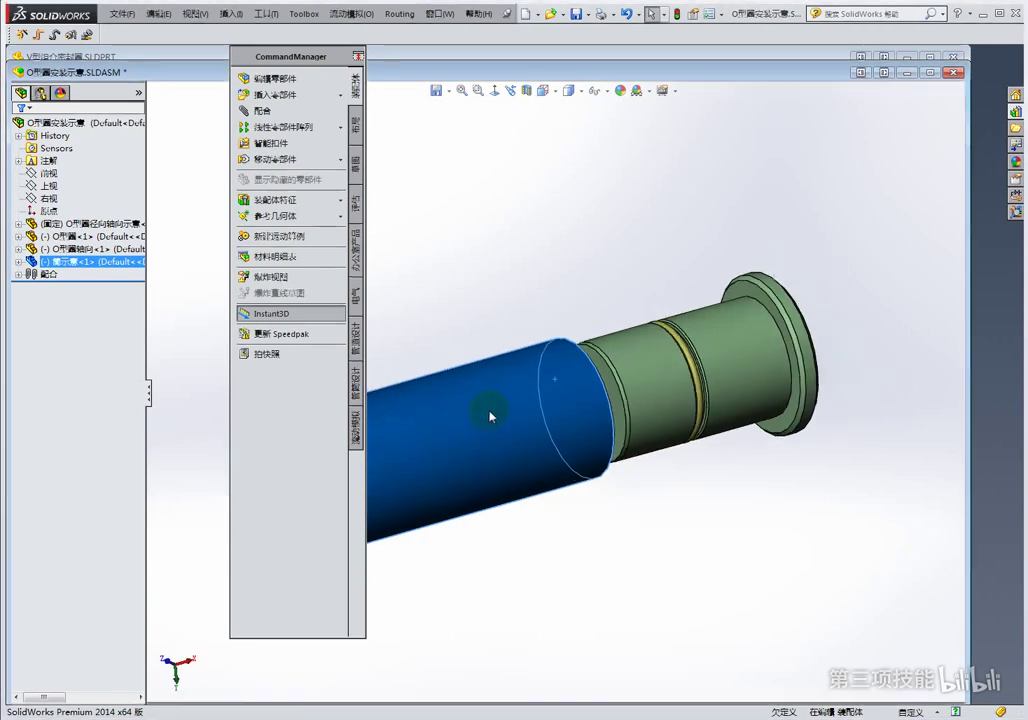
pyautogui.moveTo(659, 429); pyautogui.dragTo(531, 464)
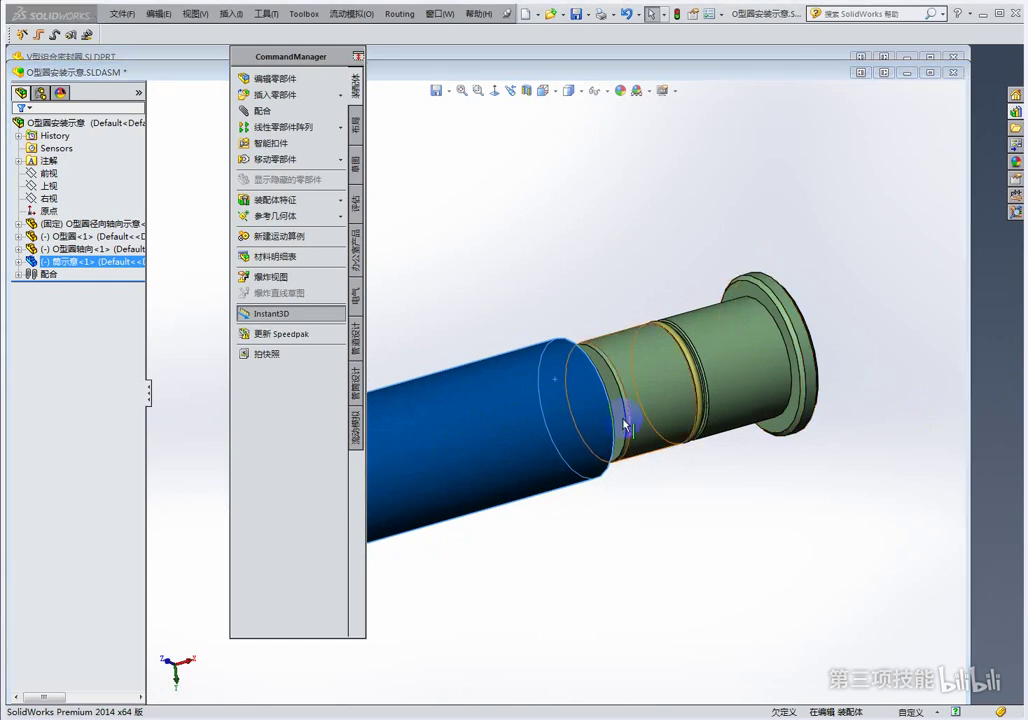
# Select the green sleeve and slide it slightly along the shaft axis
pyautogui.click(608, 445)
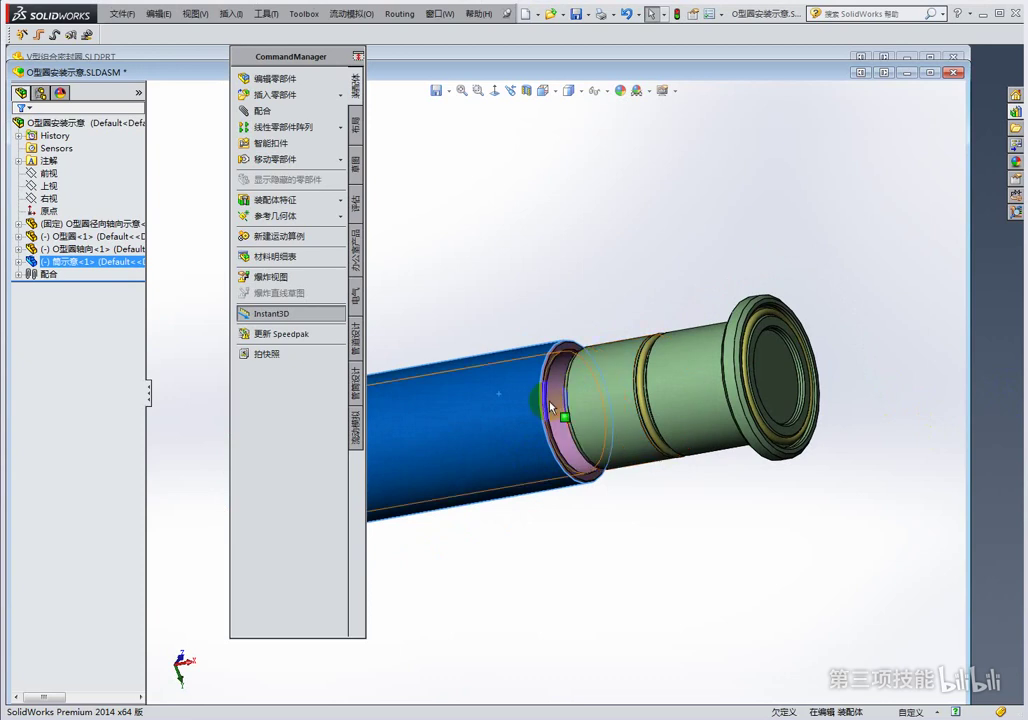
pyautogui.scroll(-2, 525, 418)
pyautogui.scroll(2, 525, 418)
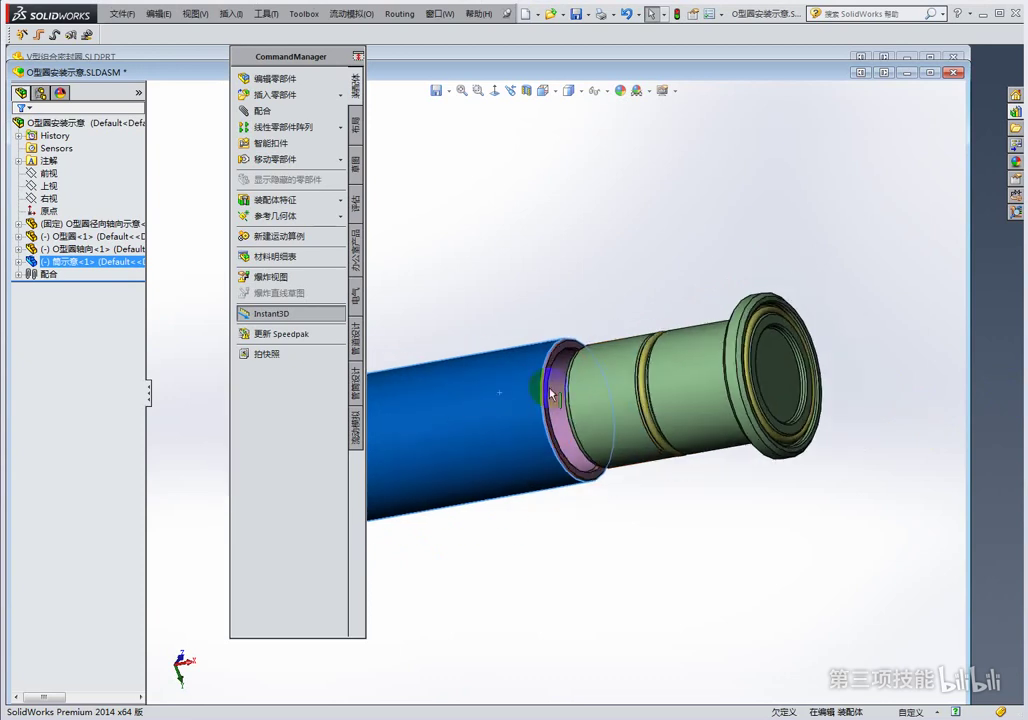
pyautogui.moveTo(715, 440)
pyautogui.mouseDown()
pyautogui.moveTo(675, 435)
pyautogui.moveTo(820, 410)
pyautogui.mouseUp()
pyautogui.click(654, 447)
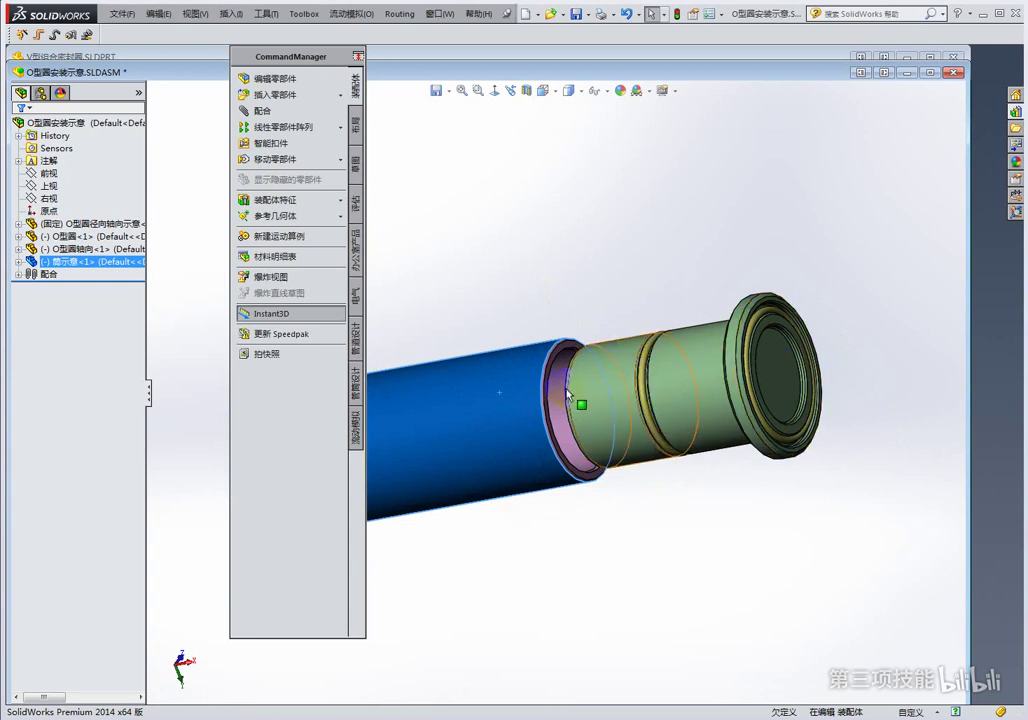
# Select the blue tube and the flange's end face, orbit to a side-on view, and move the floating panel aside
pyautogui.click(434, 438)
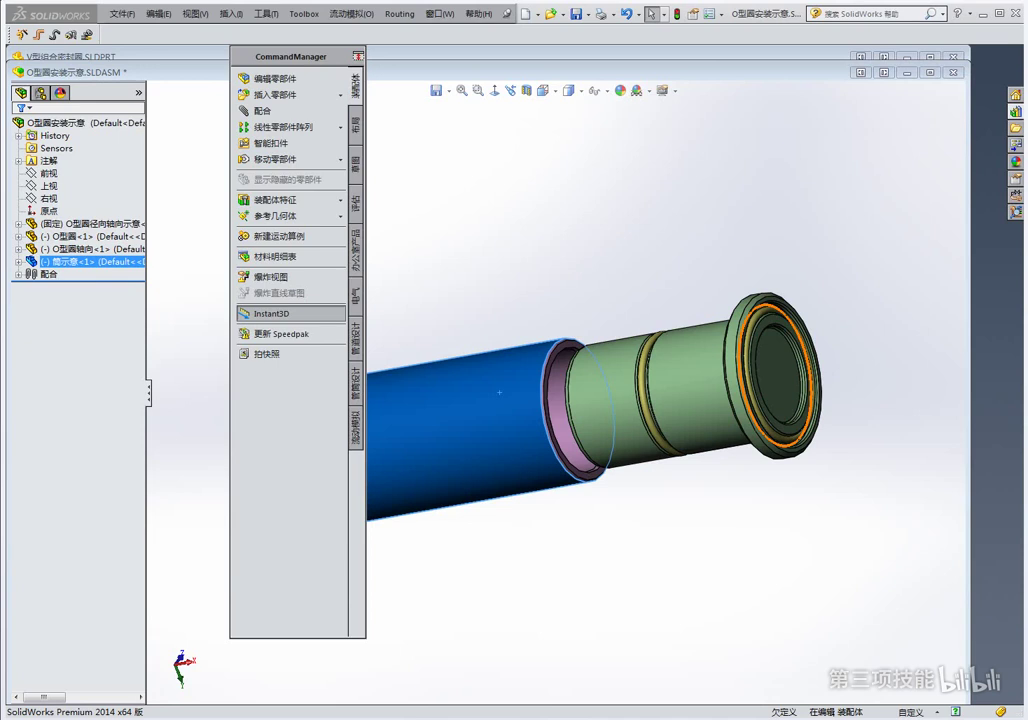
pyautogui.click(773, 383)
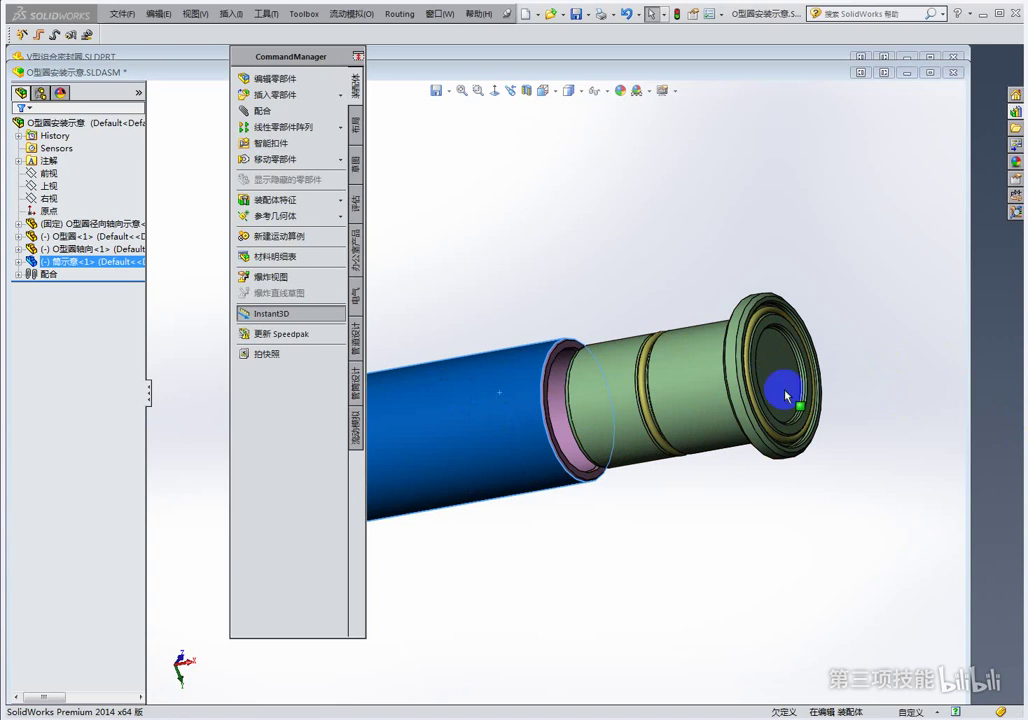
pyautogui.moveTo(516, 395)
pyautogui.mouseDown(button='middle')
pyautogui.moveTo(541, 379)
pyautogui.moveTo(402, 317)
pyautogui.mouseUp(button='middle')
pyautogui.moveTo(291, 62); pyautogui.dragTo(222, 67)
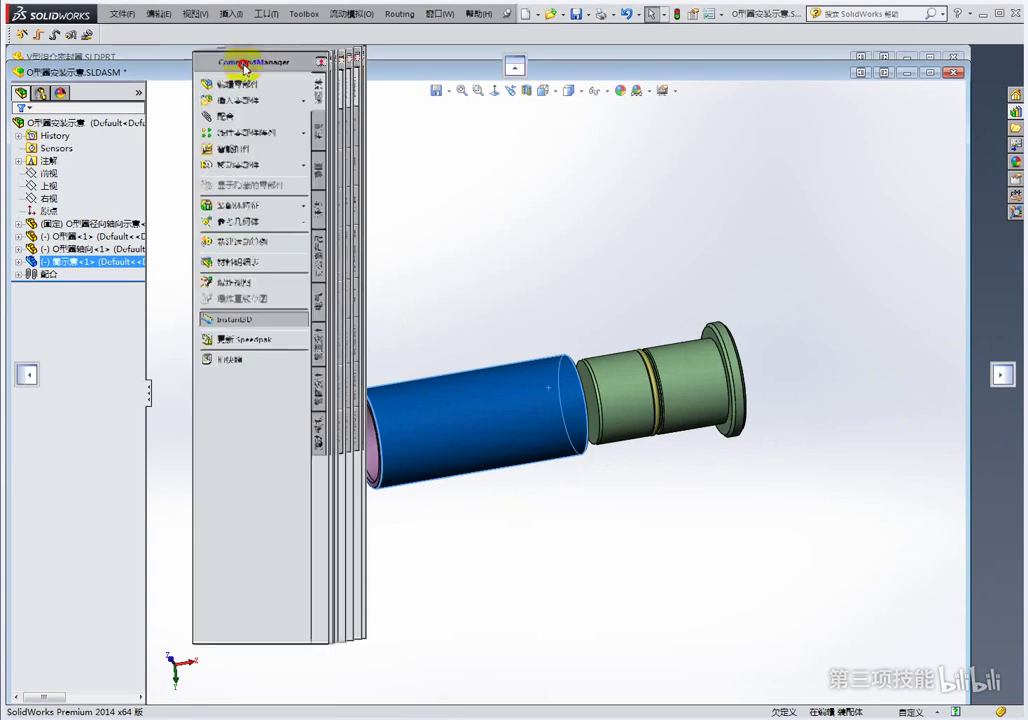
# Orbit the assembly to reveal the open tube ends with the flange end facing forward
pyautogui.moveTo(619, 367)
pyautogui.mouseDown(button='middle')
pyautogui.moveTo(450, 414)
pyautogui.moveTo(403, 416)
pyautogui.mouseUp(button='middle')
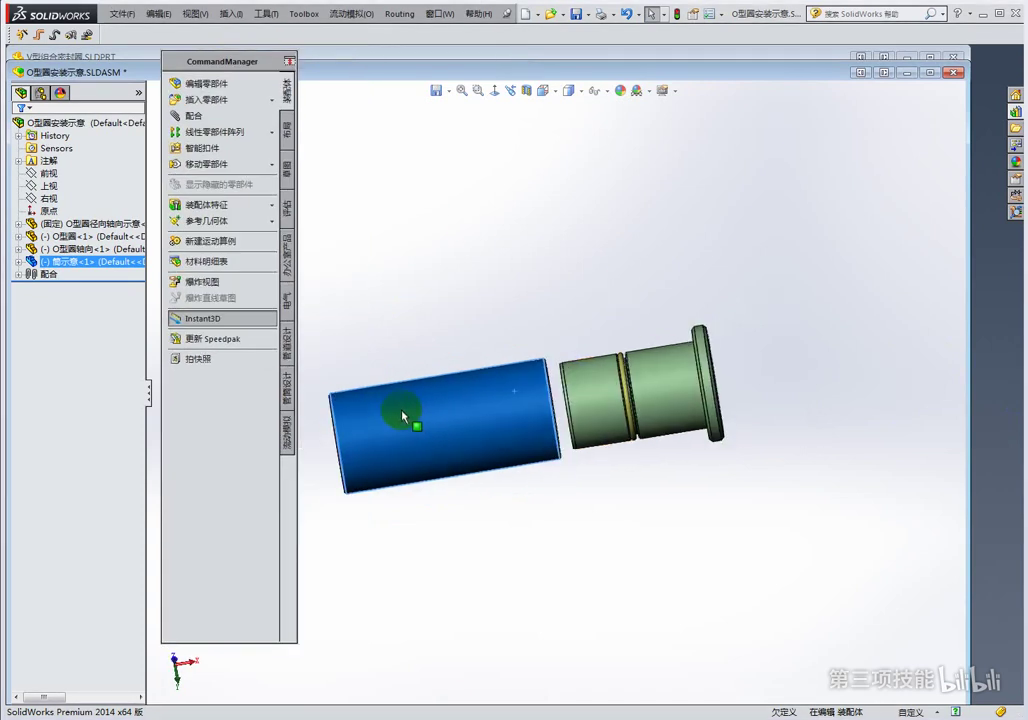
pyautogui.moveTo(483, 412); pyautogui.dragTo(435, 432, button='middle')
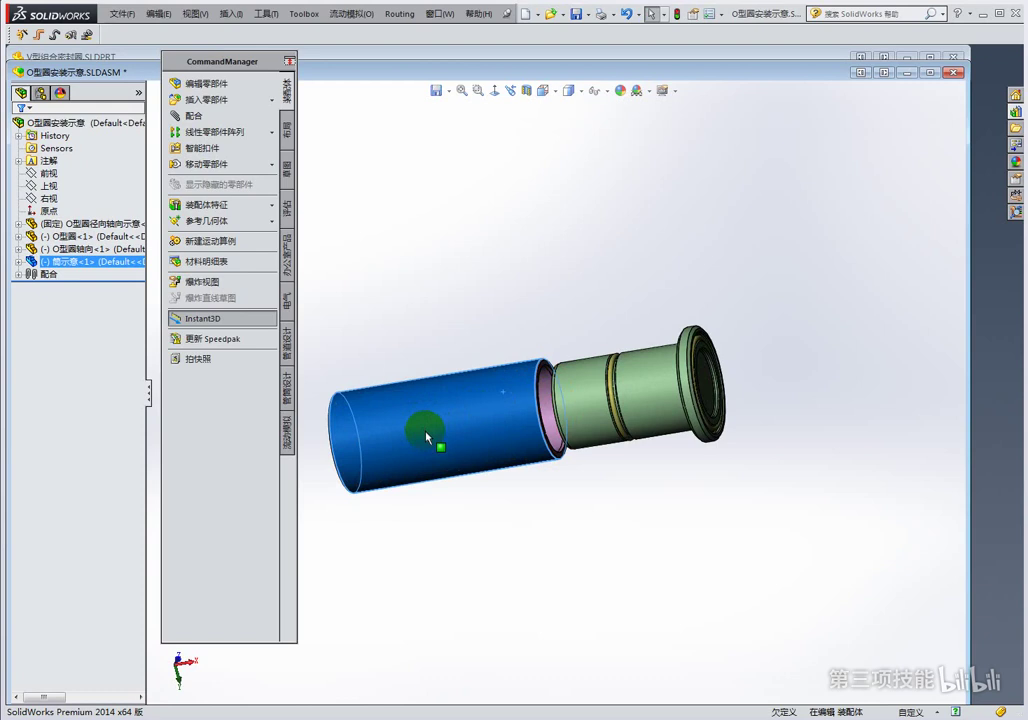
pyautogui.moveTo(424, 437)
pyautogui.mouseDown(button='middle')
pyautogui.moveTo(482, 403)
pyautogui.moveTo(489, 410)
pyautogui.mouseUp(button='middle')
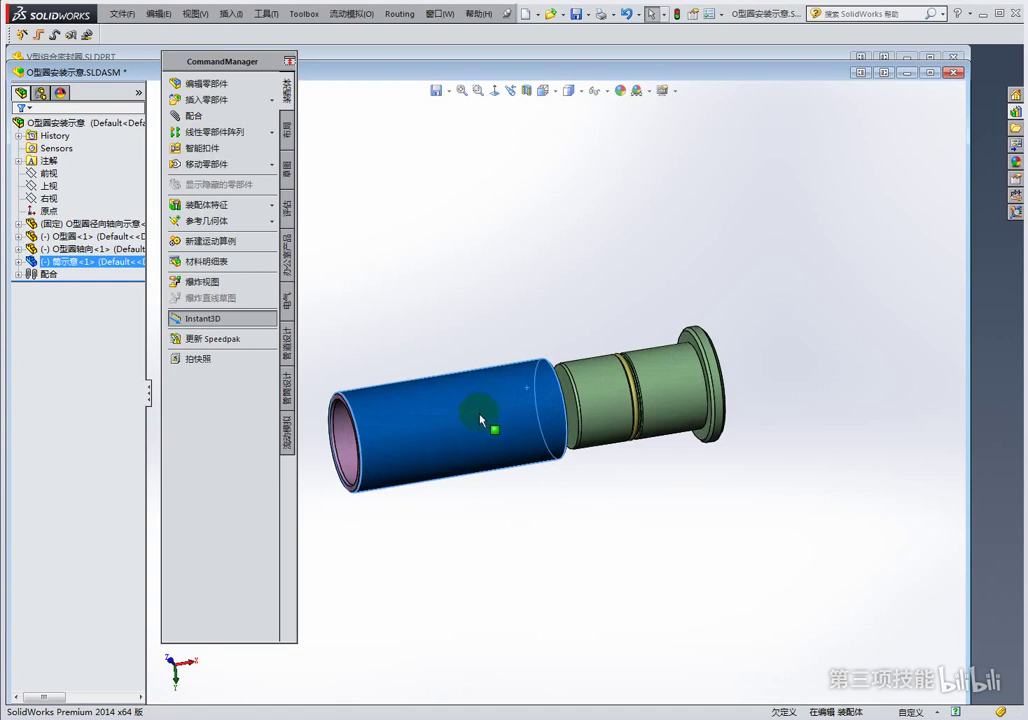
pyautogui.moveTo(488, 413)
pyautogui.mouseDown(button='middle')
pyautogui.moveTo(420, 415)
pyautogui.moveTo(432, 427)
pyautogui.mouseUp(button='middle')
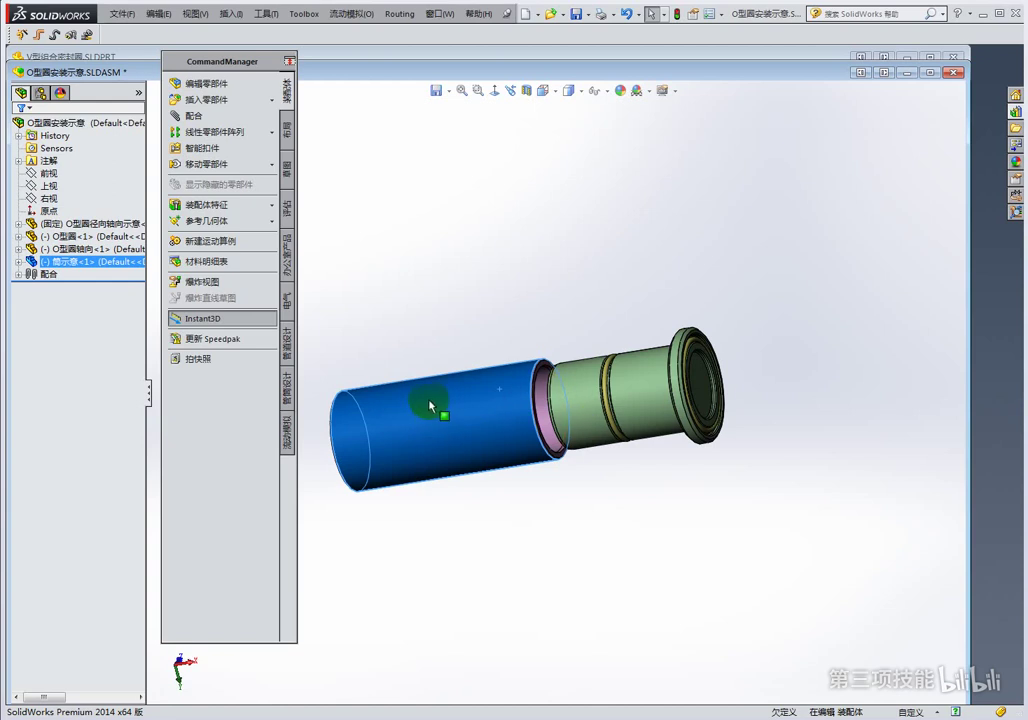
# Shift the blue tube onto the green sleeve's end and nudge the sleeve along the axis
pyautogui.moveTo(519, 373); pyautogui.dragTo(498, 444)
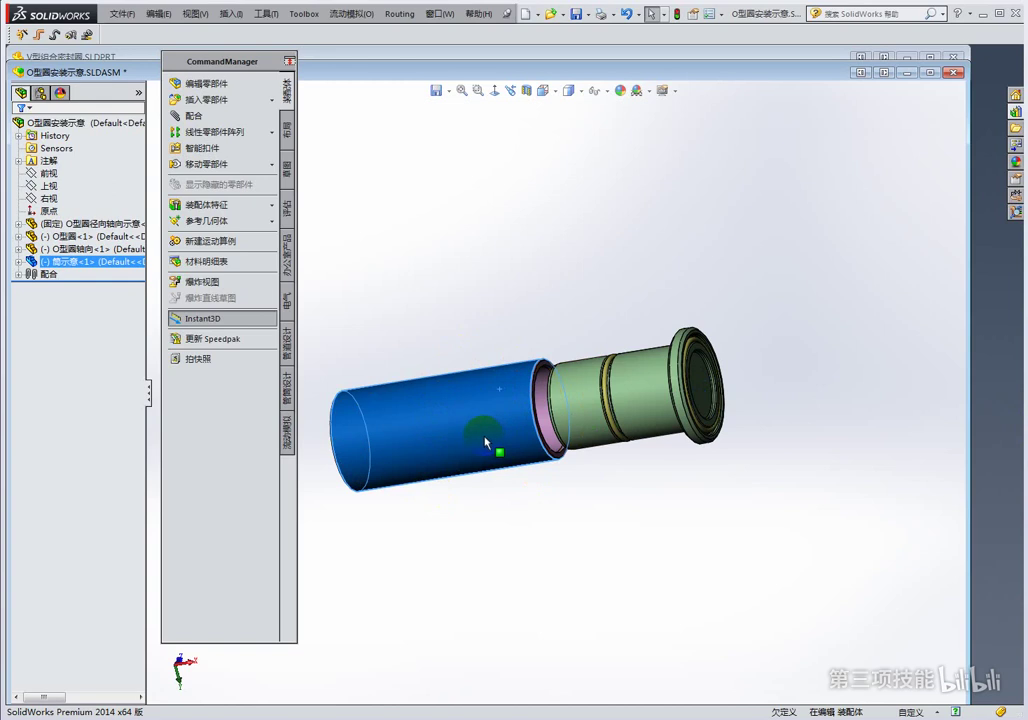
pyautogui.moveTo(486, 441); pyautogui.dragTo(499, 445)
pyautogui.moveTo(571, 440); pyautogui.dragTo(606, 446)
pyautogui.click(546, 430)
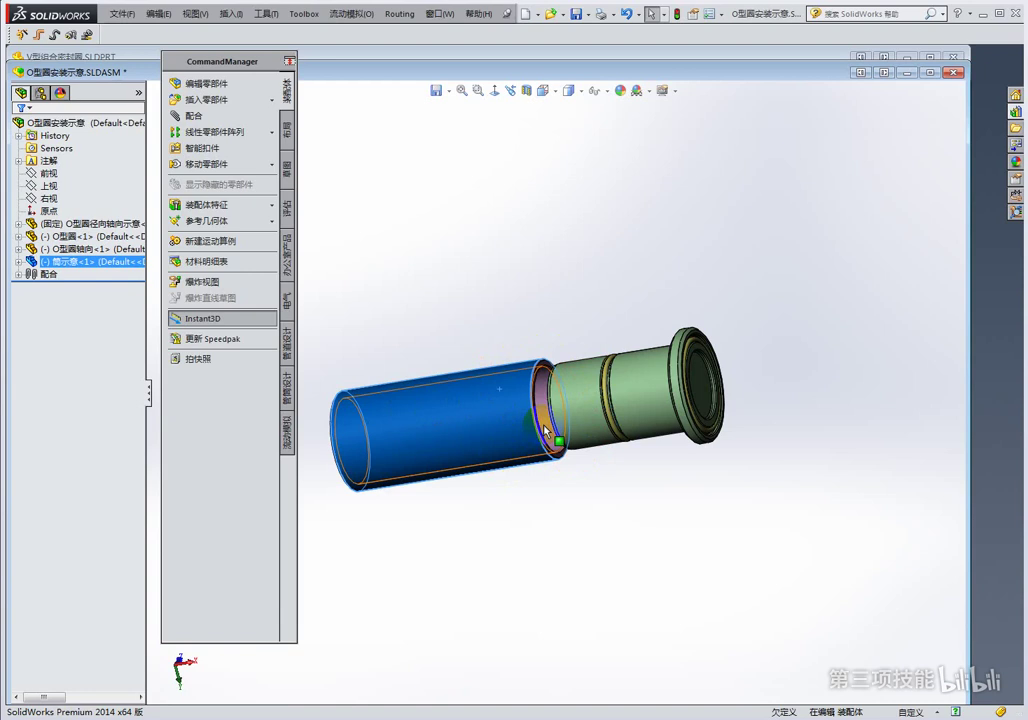
pyautogui.moveTo(546, 430)
pyautogui.mouseDown()
pyautogui.moveTo(523, 372)
pyautogui.moveTo(596, 373)
pyautogui.moveTo(476, 437)
pyautogui.moveTo(535, 458)
pyautogui.moveTo(516, 466)
pyautogui.moveTo(528, 470)
pyautogui.moveTo(475, 470)
pyautogui.moveTo(504, 464)
pyautogui.moveTo(495, 464)
pyautogui.mouseUp()
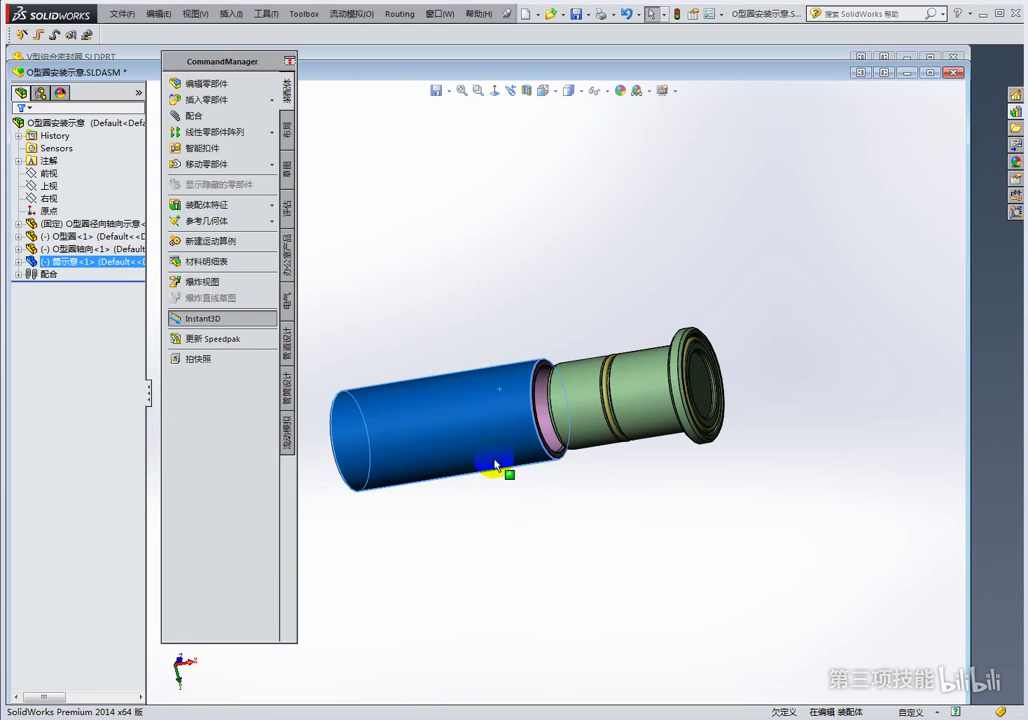
pyautogui.moveTo(495, 464); pyautogui.dragTo(725, 487)
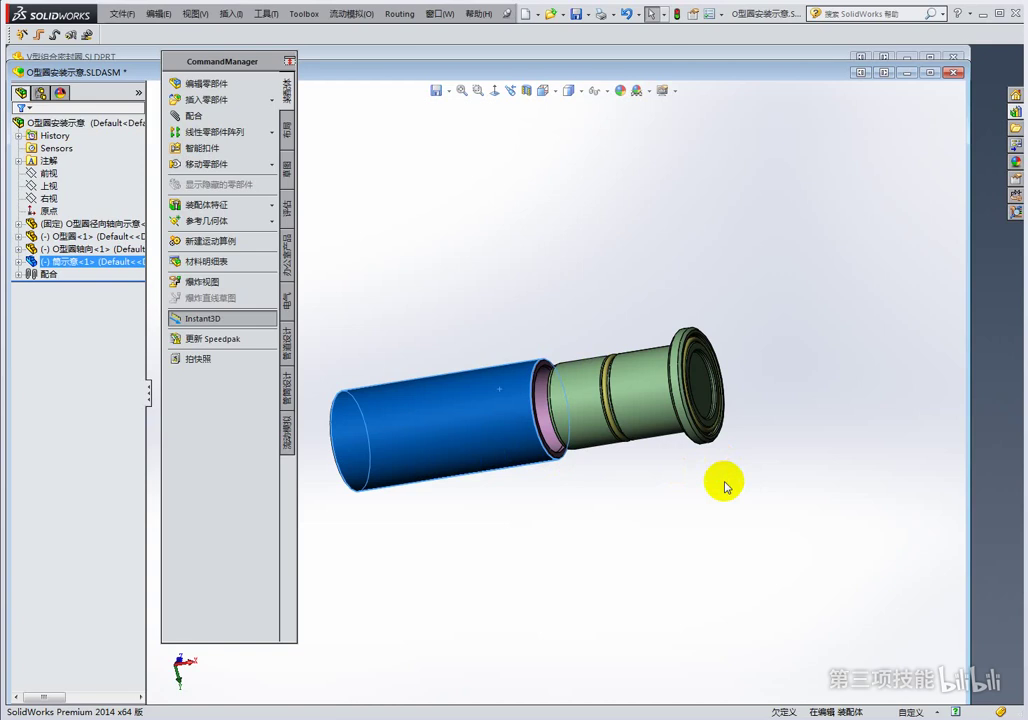
pyautogui.moveTo(725, 487)
pyautogui.mouseDown()
pyautogui.moveTo(600, 478)
pyautogui.moveTo(595, 517)
pyautogui.moveTo(587, 487)
pyautogui.mouseUp()
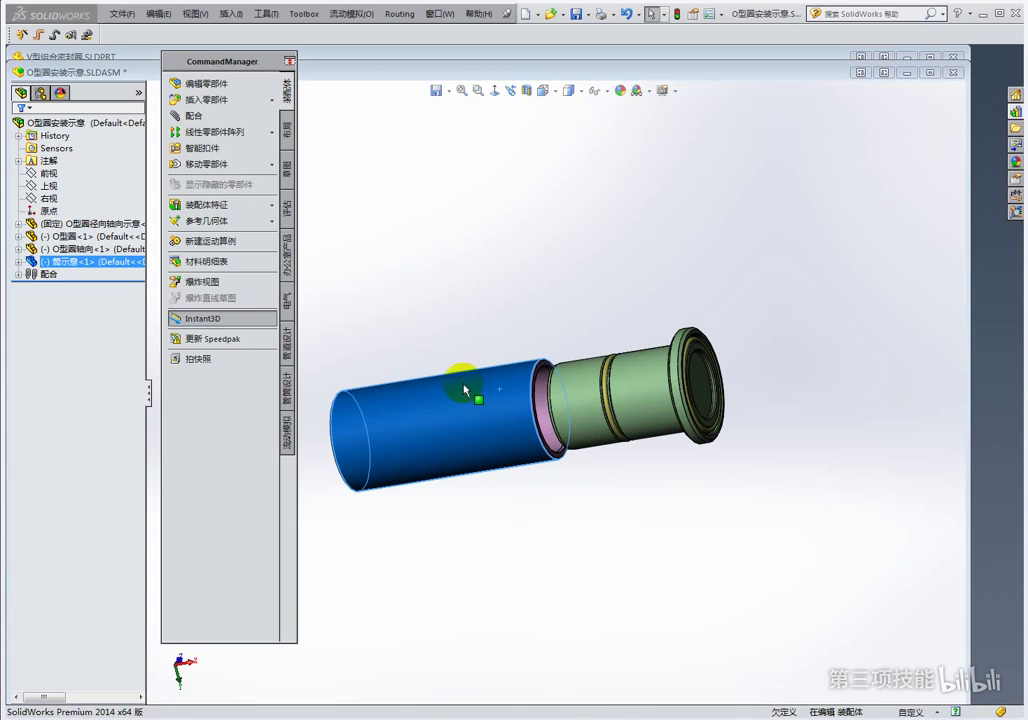
# Orbit the assembly so the flanged end faces the viewer, then clear the selection
pyautogui.moveTo(464, 389); pyautogui.dragTo(476, 417, button='middle')
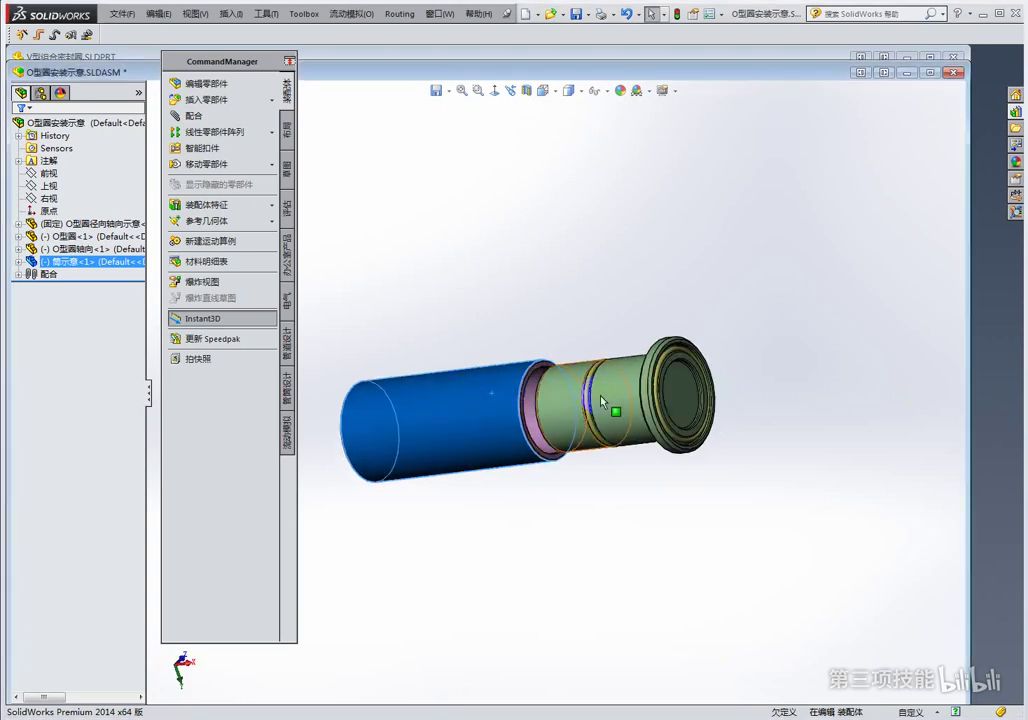
pyautogui.moveTo(602, 402); pyautogui.dragTo(677, 388, button='middle')
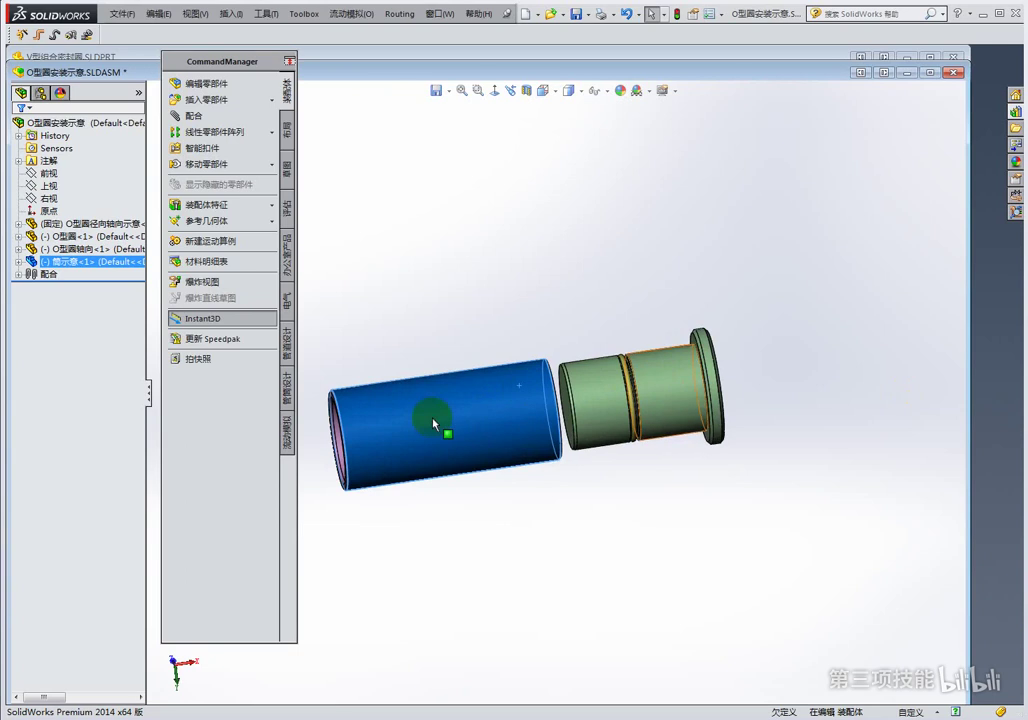
pyautogui.moveTo(433, 424); pyautogui.dragTo(540, 410, button='middle')
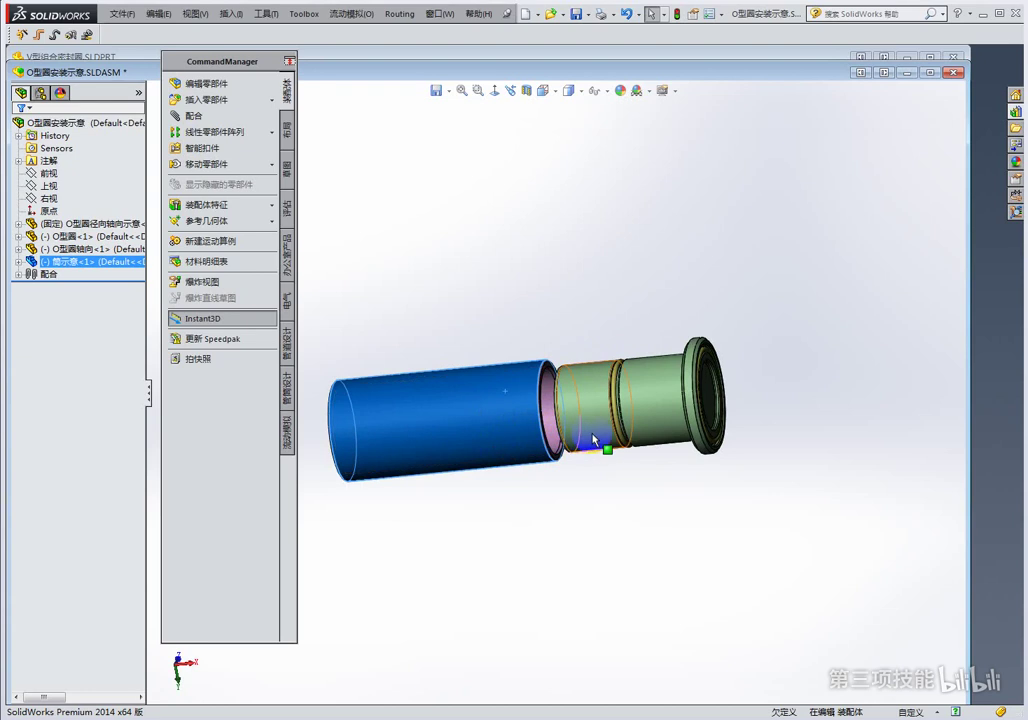
pyautogui.click(601, 372)
pyautogui.click(842, 374)
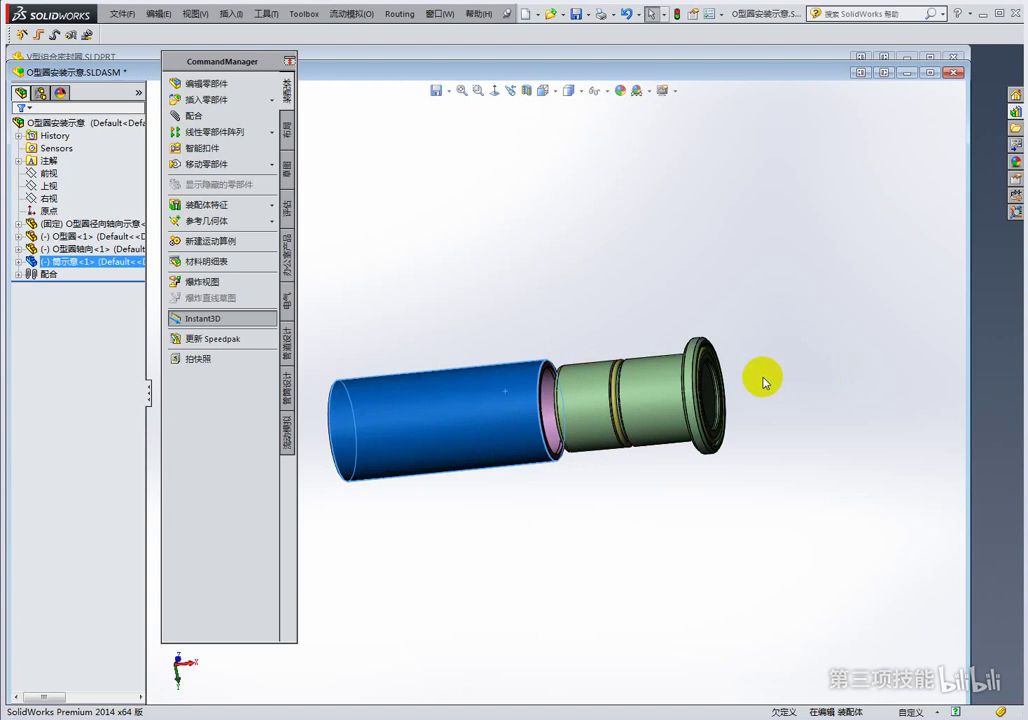
# Drag the green sleeve toward the flange end, then back beside the blue tube
pyautogui.click(575, 363)
pyautogui.click(578, 404)
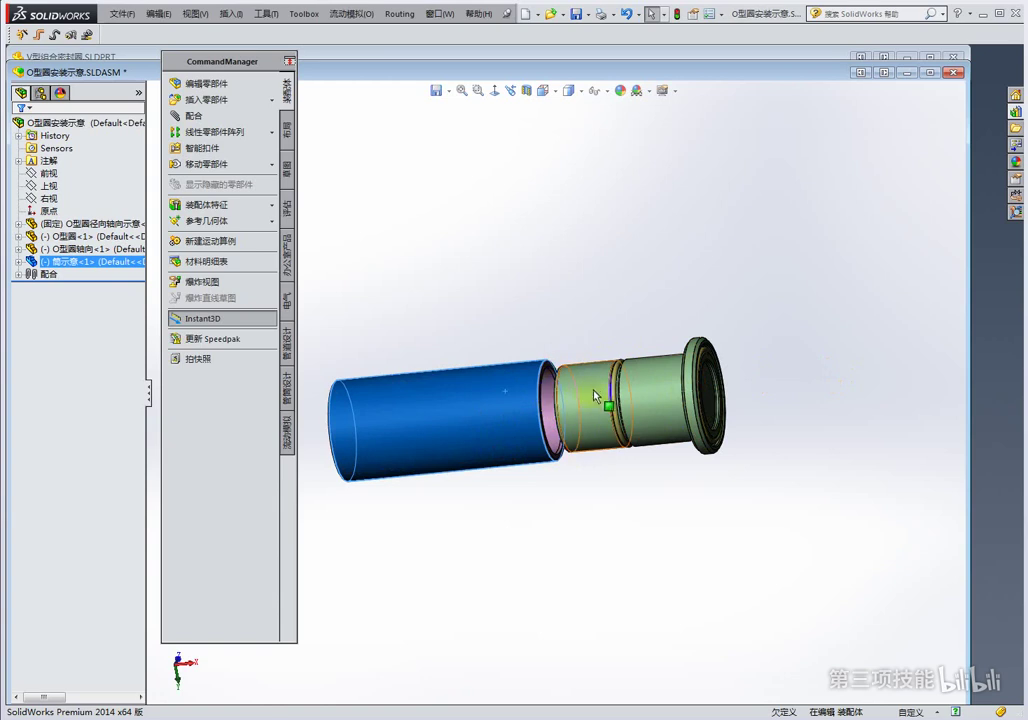
pyautogui.click(580, 411)
pyautogui.moveTo(580, 411); pyautogui.dragTo(638, 400)
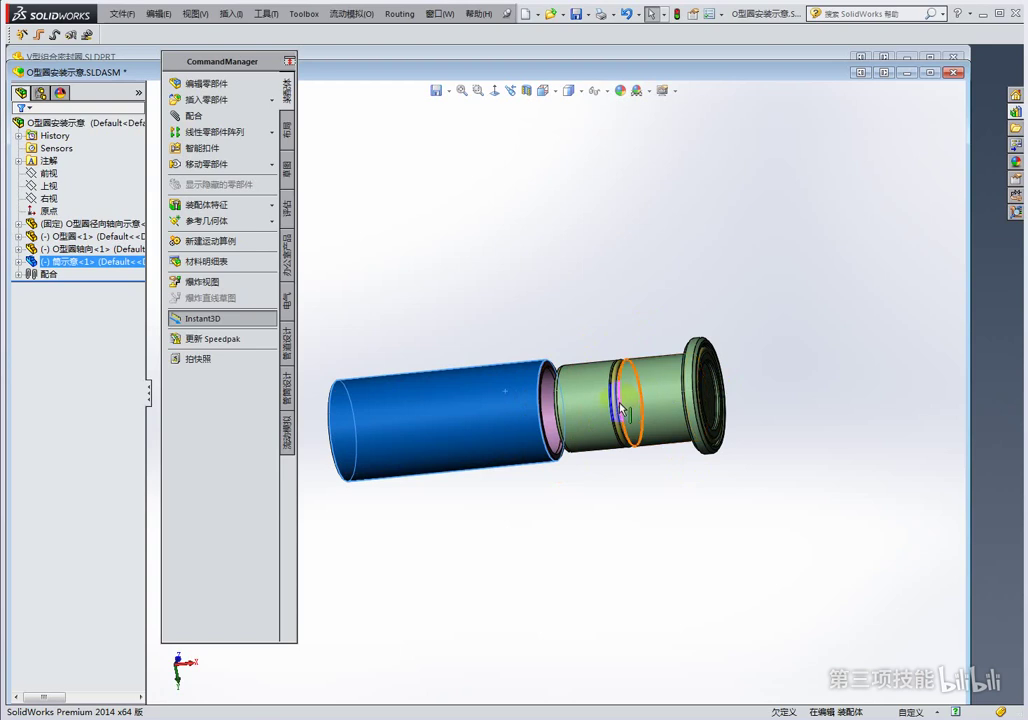
pyautogui.moveTo(621, 409); pyautogui.dragTo(587, 388)
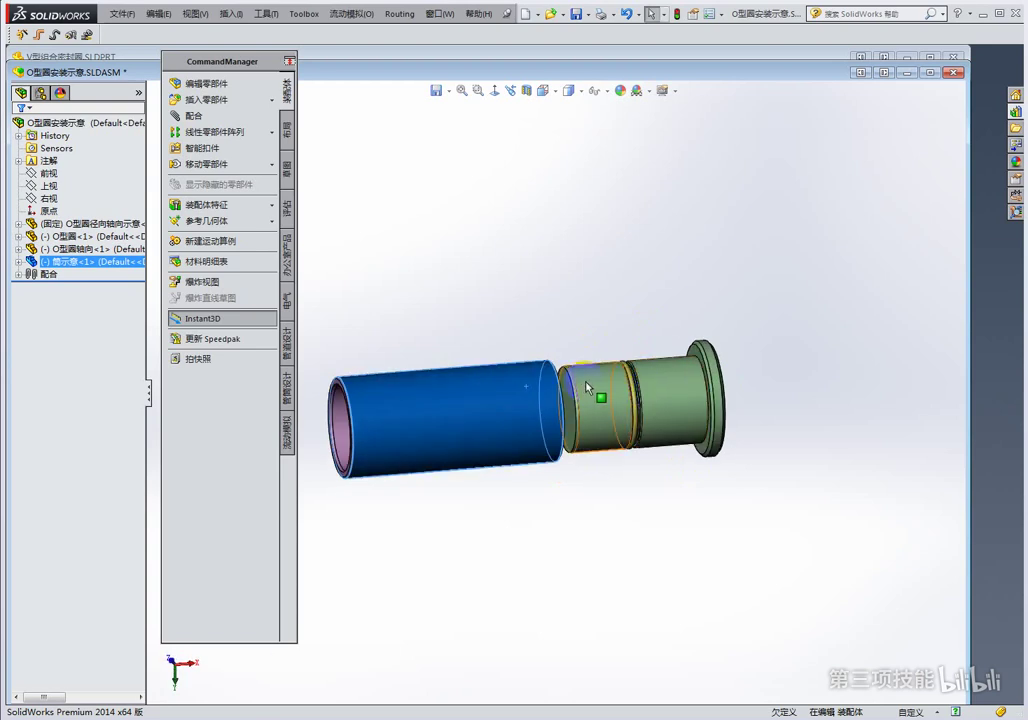
# Zoom in on the green sleeve and push it left against the blue tube's end
pyautogui.scroll(-3, 587, 388)
pyautogui.moveTo(601, 388); pyautogui.dragTo(573, 384, button='middle')
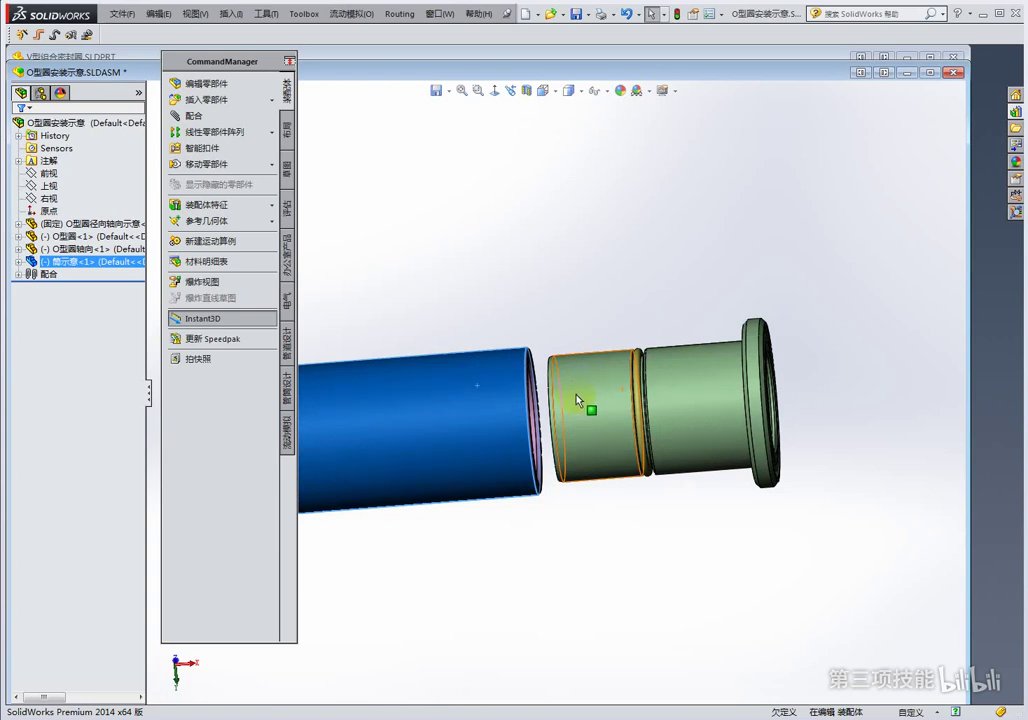
pyautogui.moveTo(576, 401); pyautogui.dragTo(591, 384, button='middle')
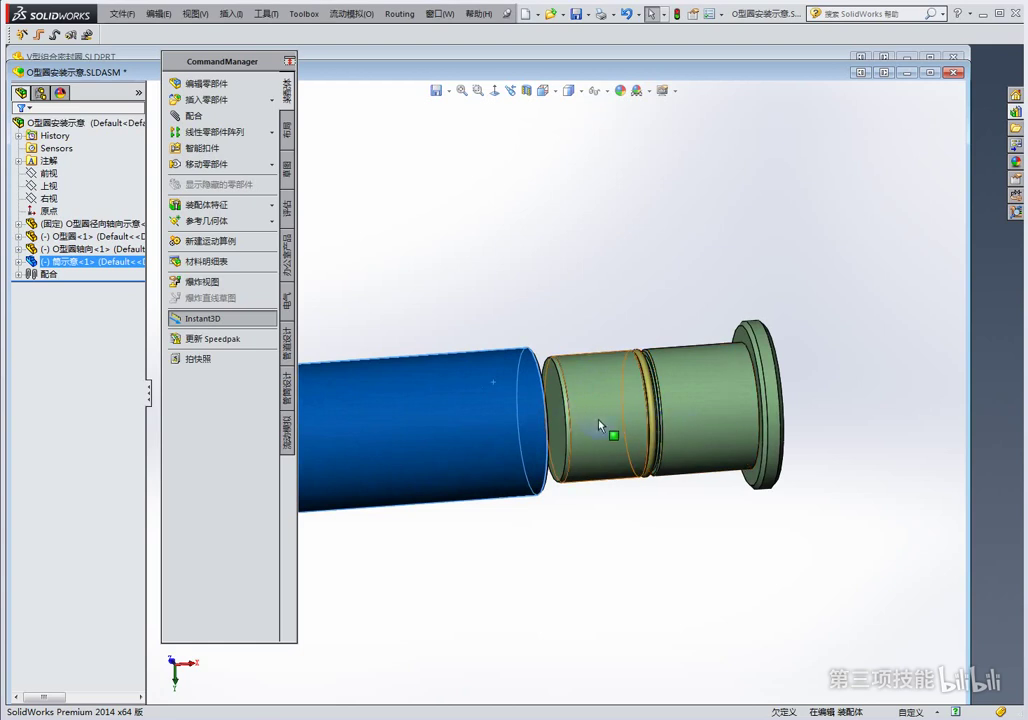
pyautogui.moveTo(607, 423)
pyautogui.mouseDown(button='middle')
pyautogui.moveTo(614, 400)
pyautogui.moveTo(597, 401)
pyautogui.moveTo(640, 400)
pyautogui.mouseUp(button='middle')
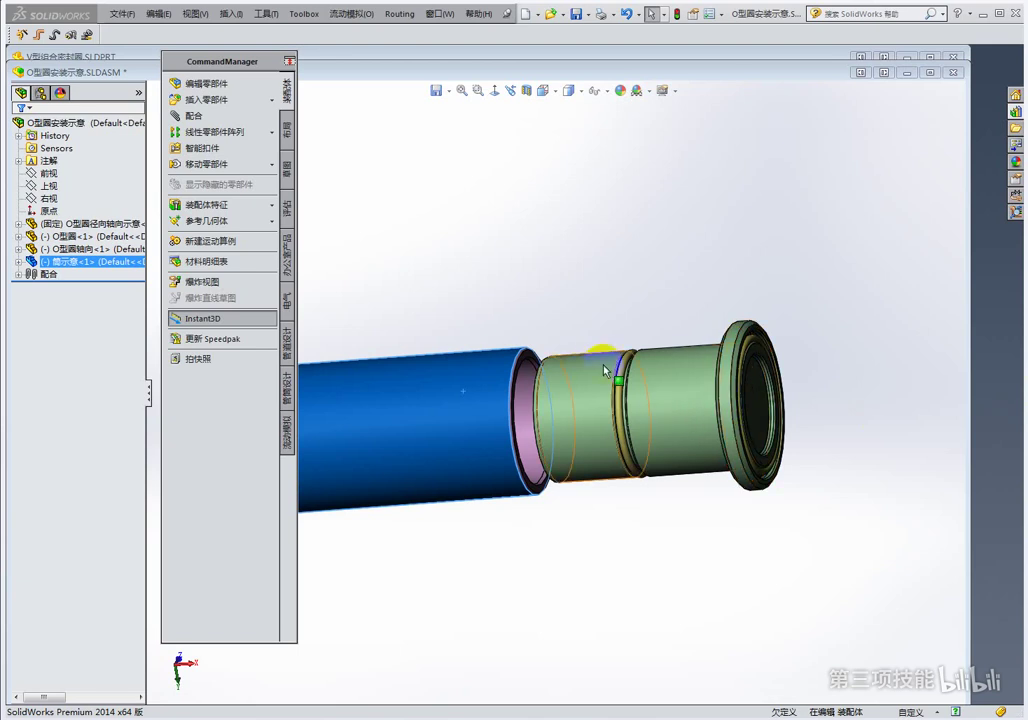
pyautogui.moveTo(594, 403)
pyautogui.mouseDown()
pyautogui.moveTo(545, 372)
pyautogui.moveTo(598, 382)
pyautogui.mouseUp()
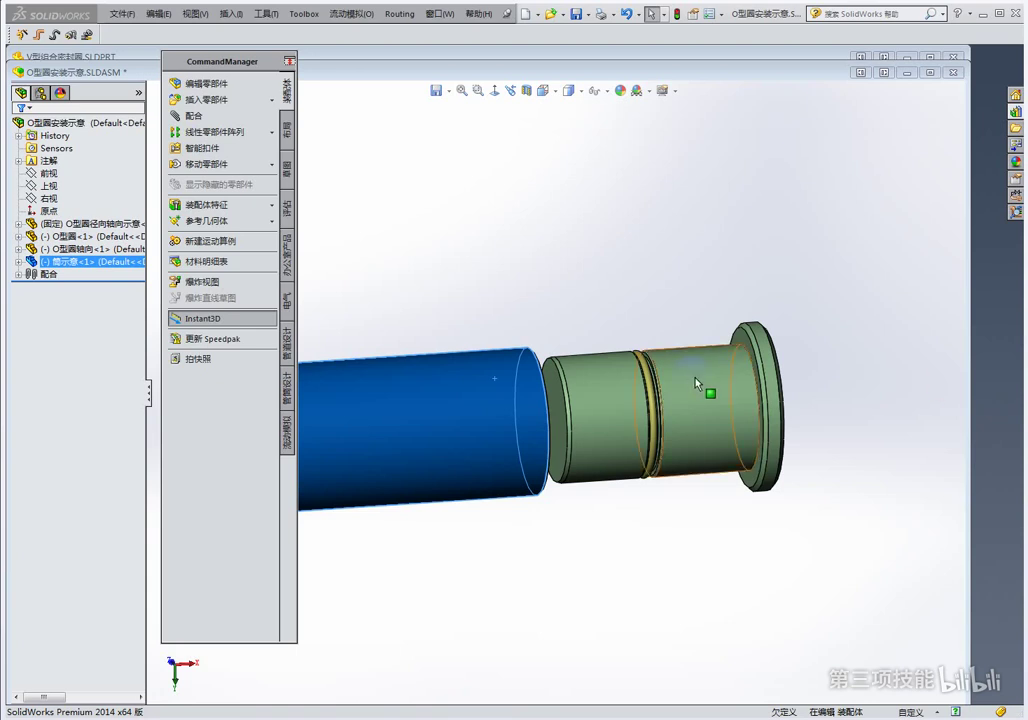
# Orbit and zoom onto the tube-fitting joint, sliding the green fitting into the tube and back
pyautogui.moveTo(714, 395); pyautogui.dragTo(678, 394, button='middle')
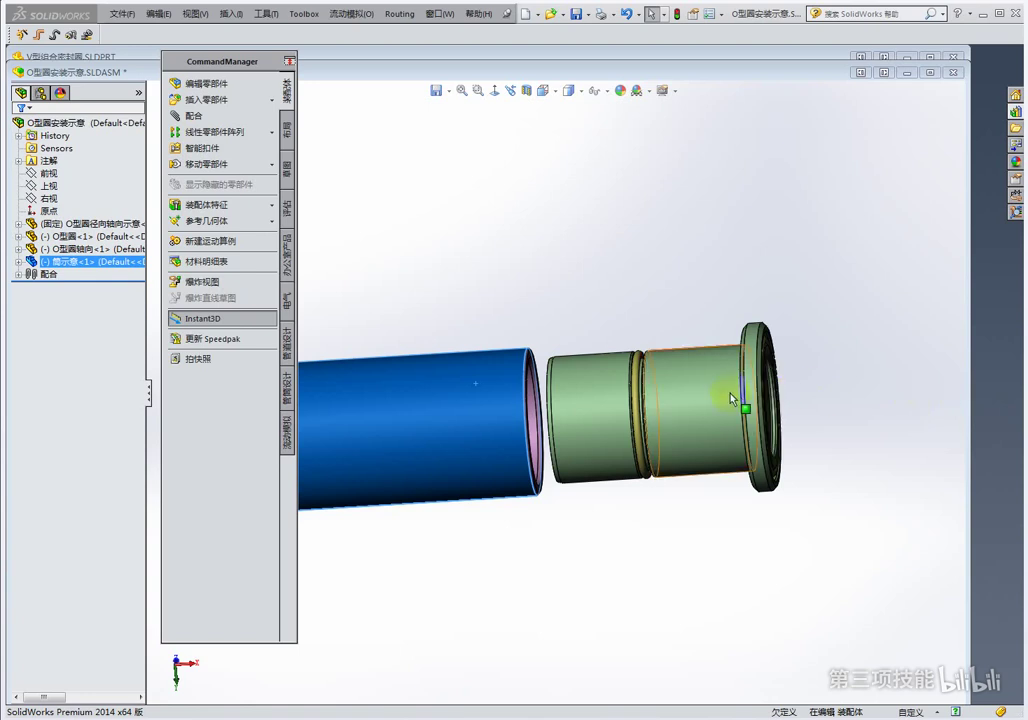
pyautogui.moveTo(672, 360)
pyautogui.mouseDown(button='middle')
pyautogui.moveTo(593, 337)
pyautogui.moveTo(687, 346)
pyautogui.mouseUp(button='middle')
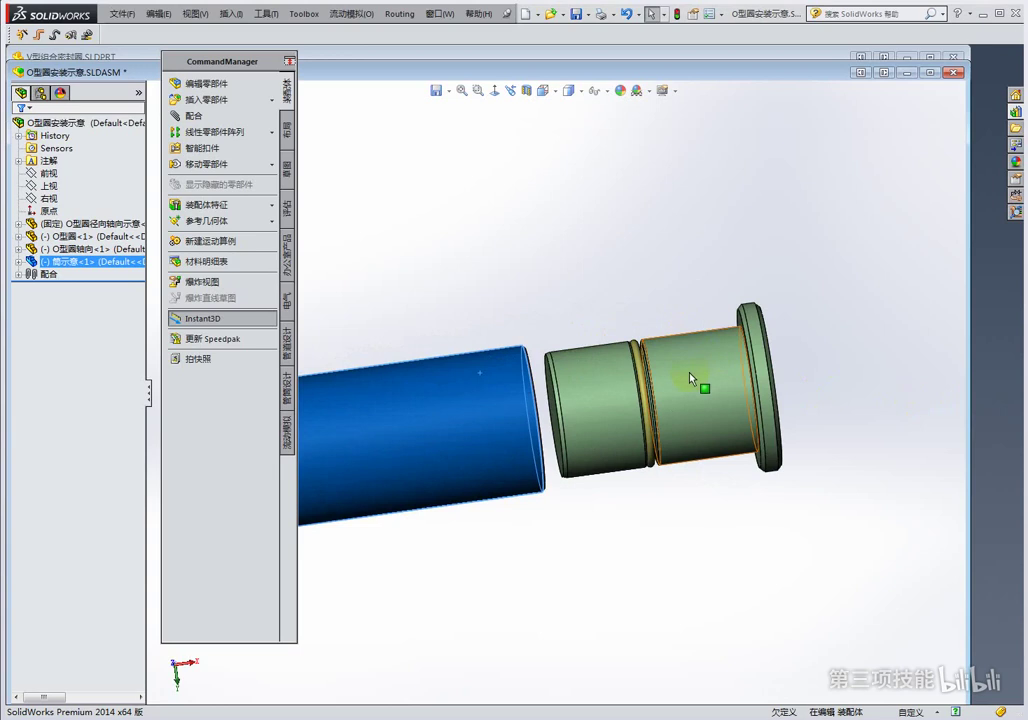
pyautogui.moveTo(690, 378); pyautogui.dragTo(541, 362)
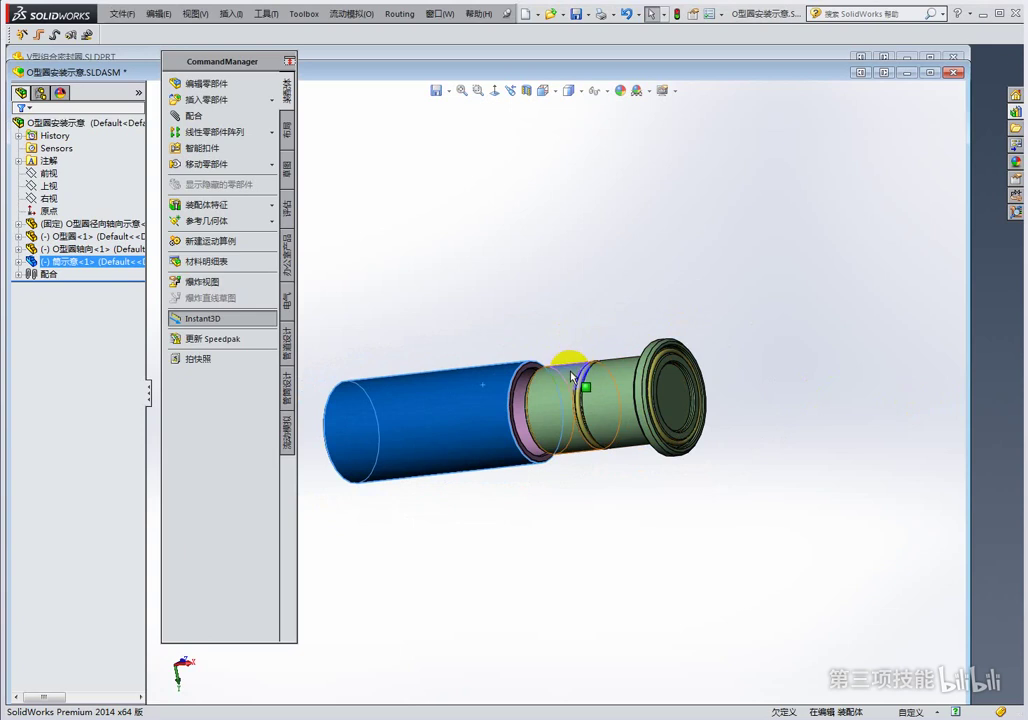
pyautogui.moveTo(571, 376)
pyautogui.mouseDown()
pyautogui.moveTo(689, 350)
pyautogui.moveTo(620, 388)
pyautogui.mouseUp()
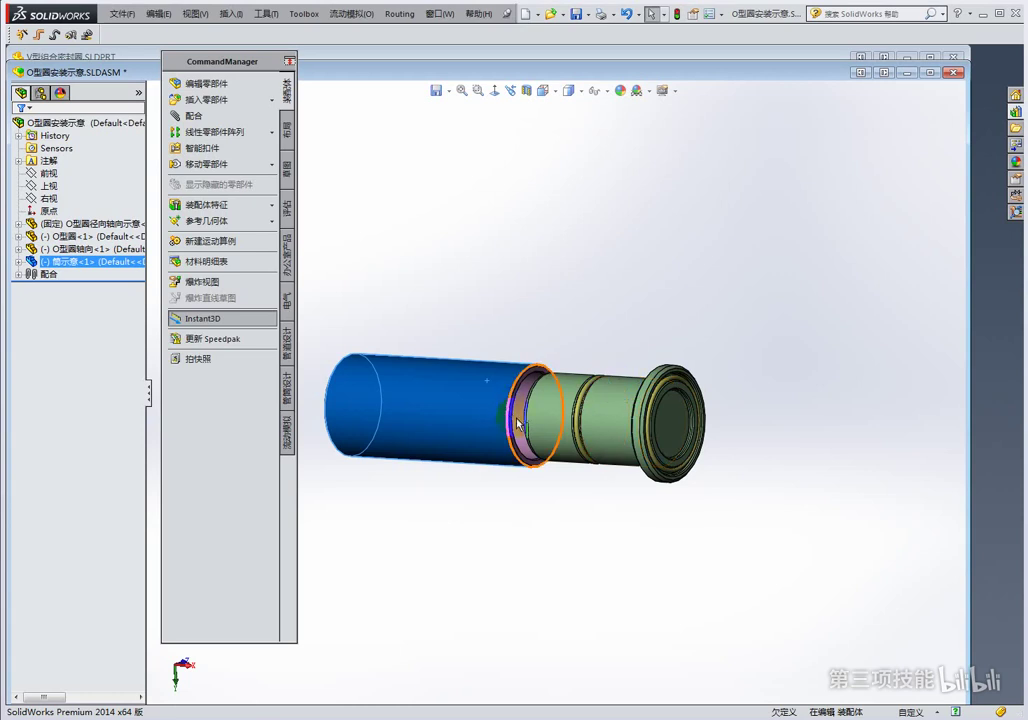
pyautogui.scroll(-3, 618, 390)
pyautogui.moveTo(618, 390); pyautogui.dragTo(591, 275, button='middle')
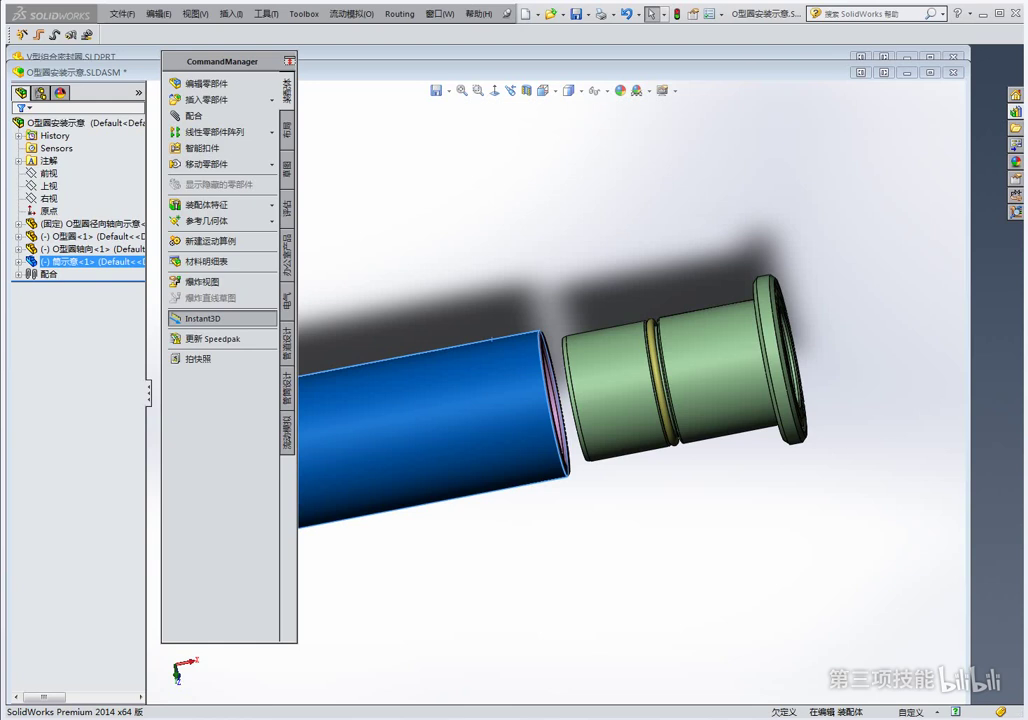
# Open 齿轮轴2.SLDPRT from the 云天 > 教案素材 folder in Windows Explorer
pyautogui.click(976, 14)
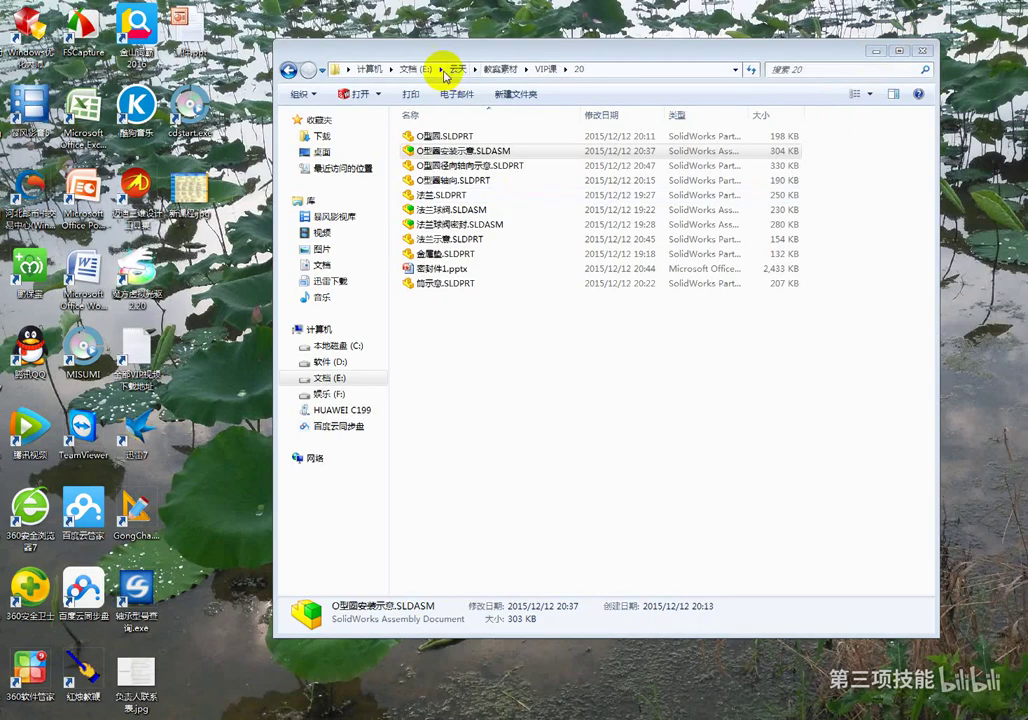
pyautogui.click(457, 69)
pyautogui.doubleClick(425, 130)
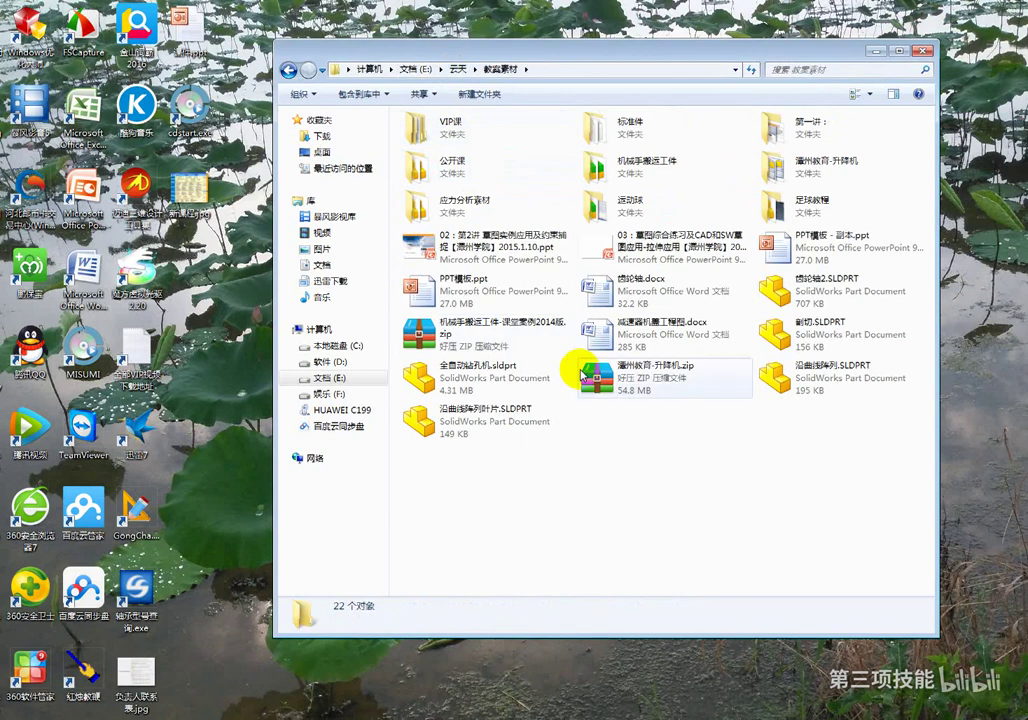
pyautogui.doubleClick(816, 291)
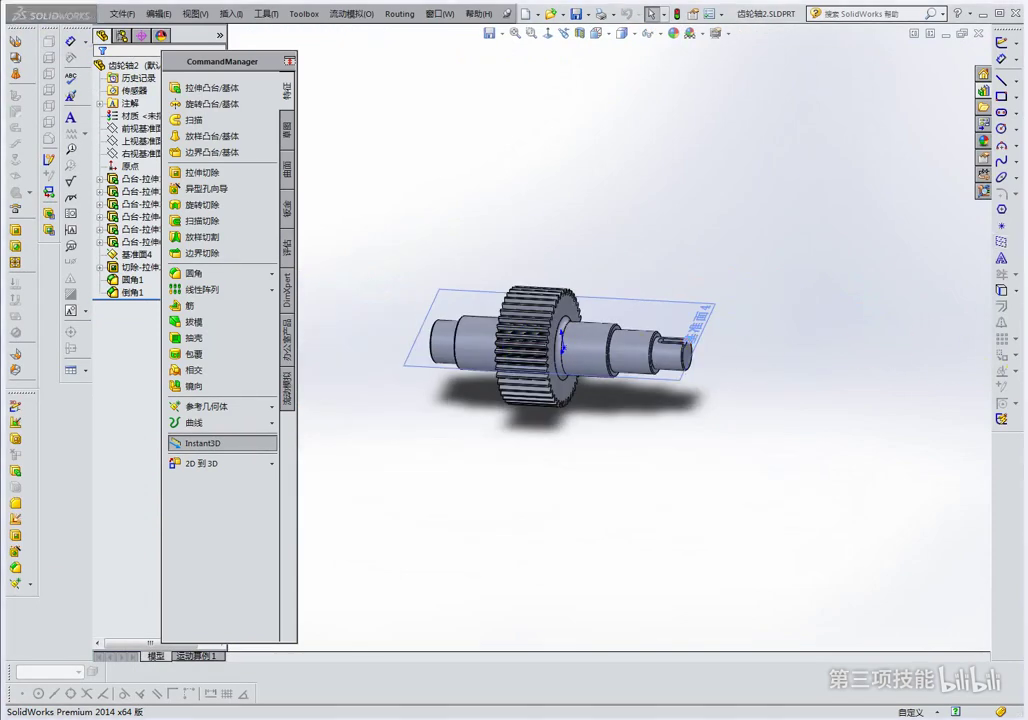
# Select the right-end shaft section, circle it with a freehand mark, then clear the mark
pyautogui.moveTo(643, 385); pyautogui.dragTo(668, 378, button='middle')
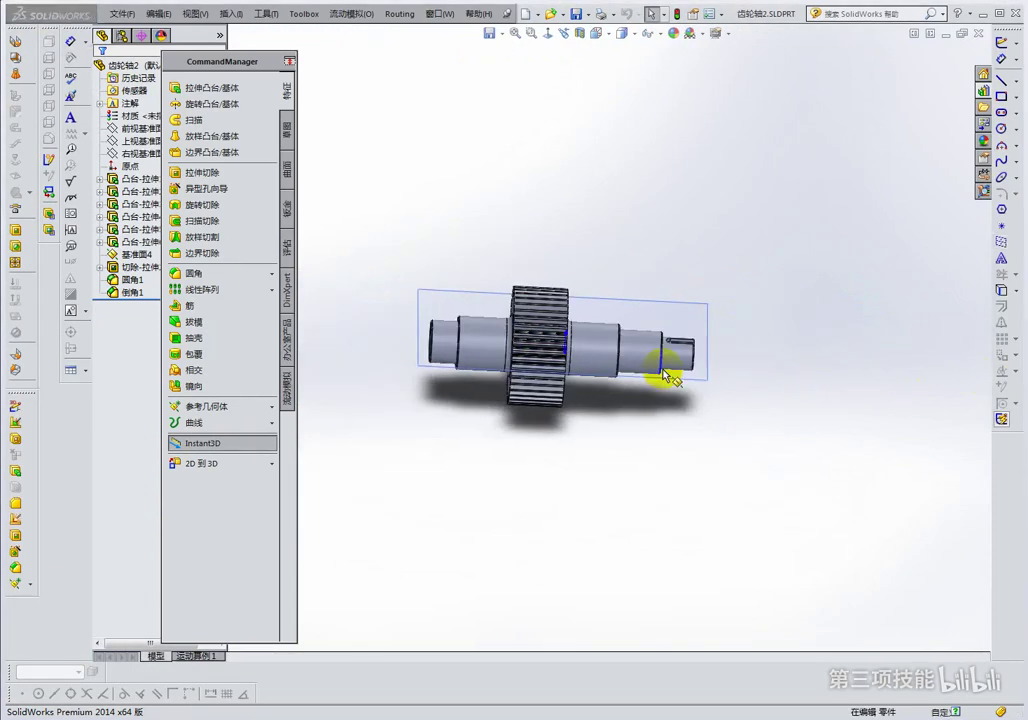
pyautogui.scroll(-3, 668, 378)
pyautogui.click(643, 348)
pyautogui.moveTo(640, 310)
pyautogui.mouseDown()
pyautogui.moveTo(654, 390)
pyautogui.moveTo(647, 298)
pyautogui.moveTo(672, 356)
pyautogui.moveTo(654, 293)
pyautogui.mouseUp()
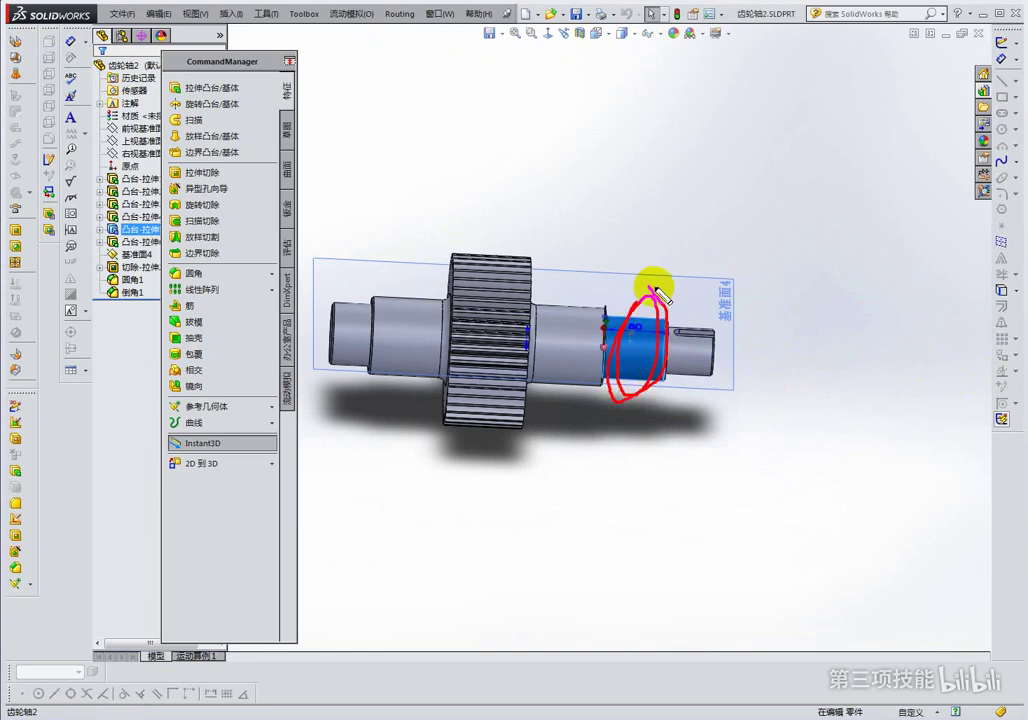
pyautogui.moveTo(636, 344); pyautogui.dragTo(654, 298)
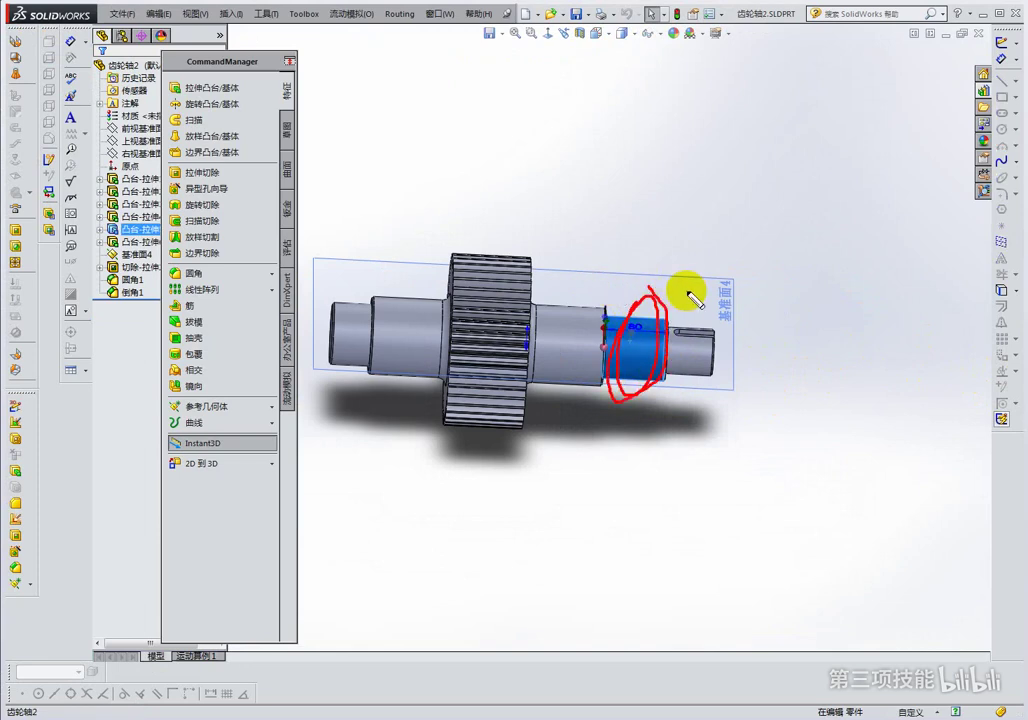
pyautogui.press('Escape')
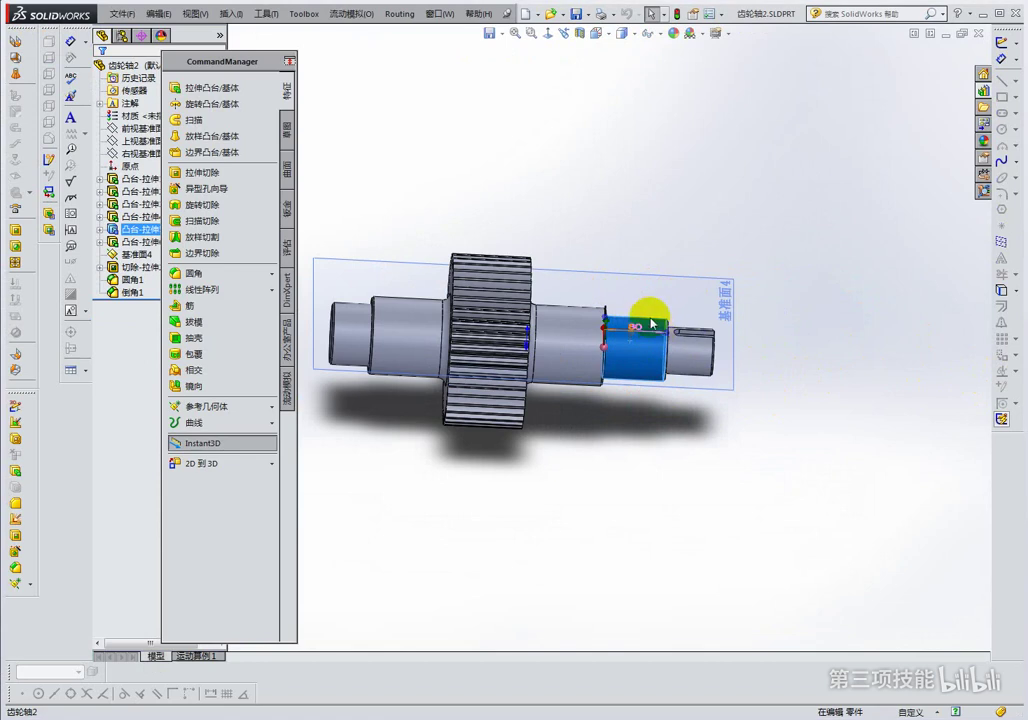
pyautogui.moveTo(652, 323); pyautogui.dragTo(637, 316, button='middle')
pyautogui.scroll(4, 640, 310)
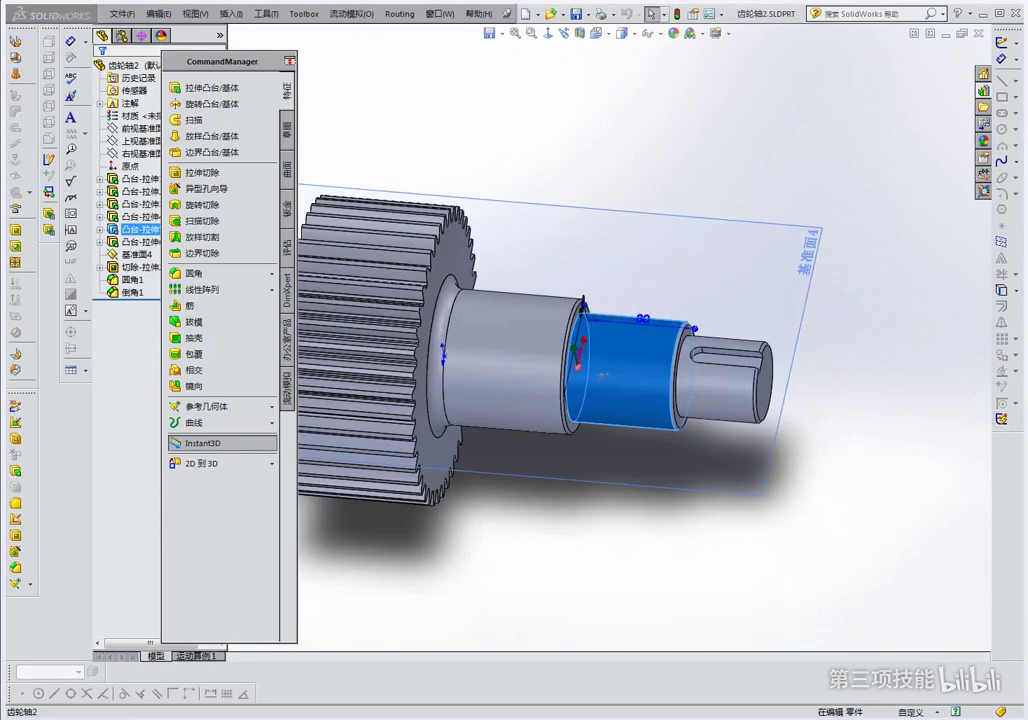
# After trying 基准面4 and the left-end cylinder, select the 80 mm shaft step near the right end
pyautogui.click(668, 291)
pyautogui.moveTo(668, 291); pyautogui.dragTo(643, 295, button='middle')
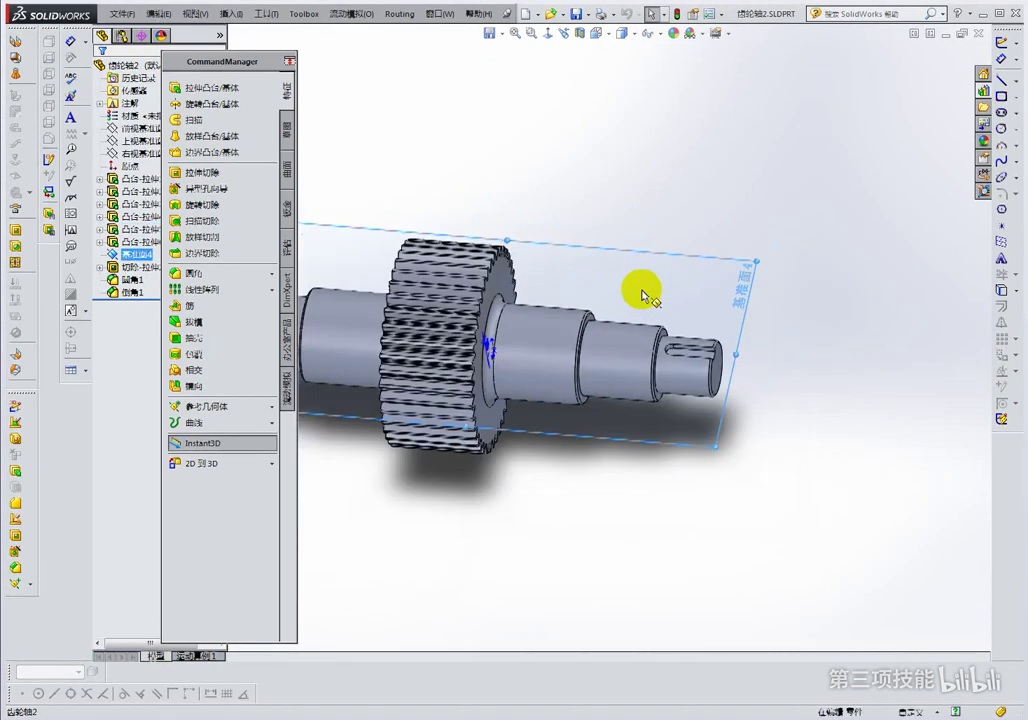
pyautogui.scroll(-3, 645, 295)
pyautogui.moveTo(558, 305); pyautogui.dragTo(540, 310, button='middle')
pyautogui.scroll(3, 404, 327)
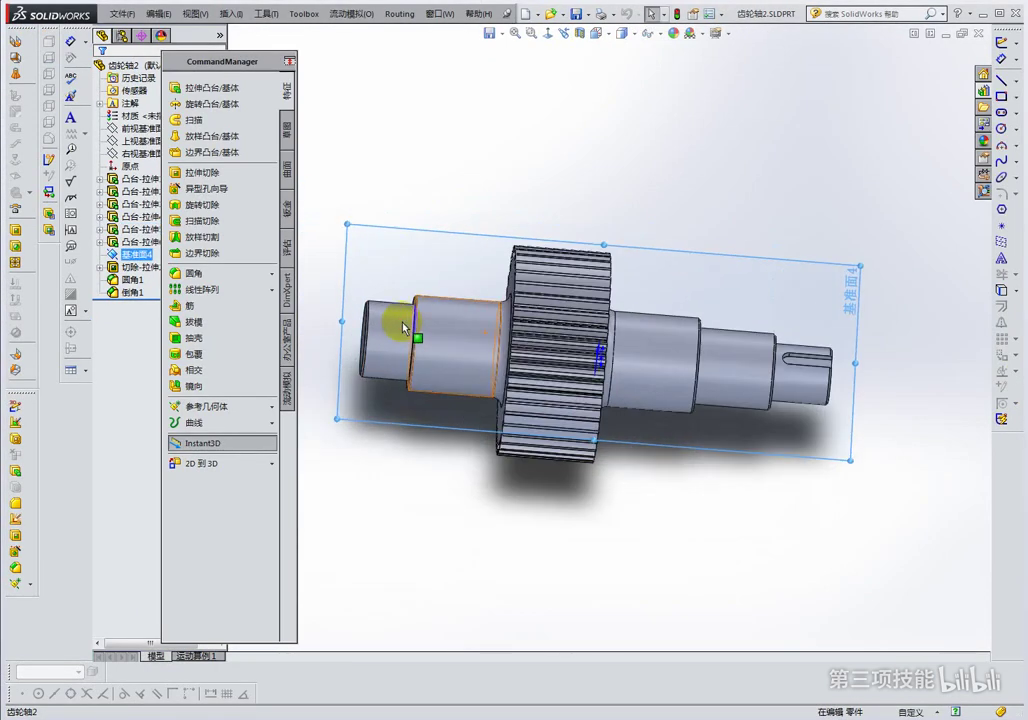
pyautogui.click(405, 327)
pyautogui.click(725, 351)
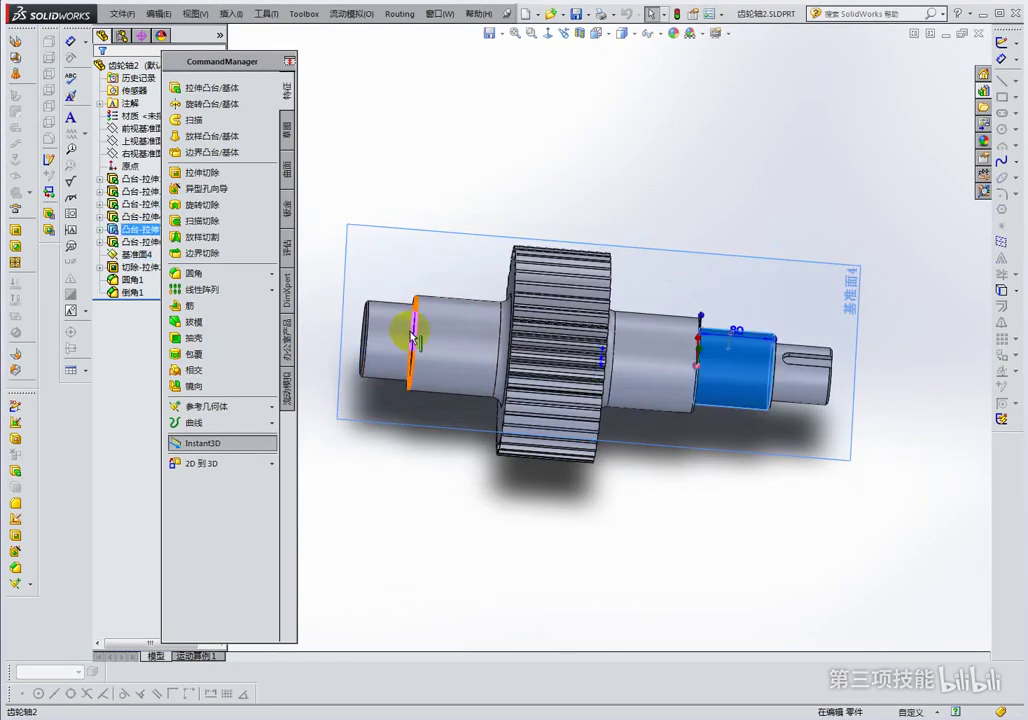
pyautogui.click(392, 335)
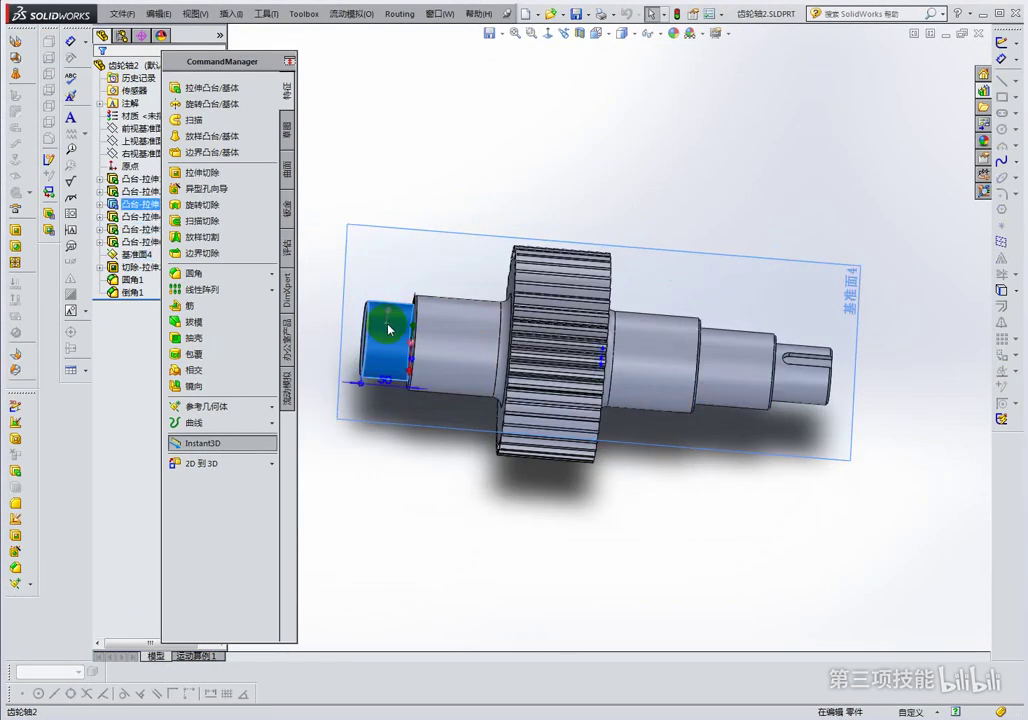
pyautogui.click(725, 357)
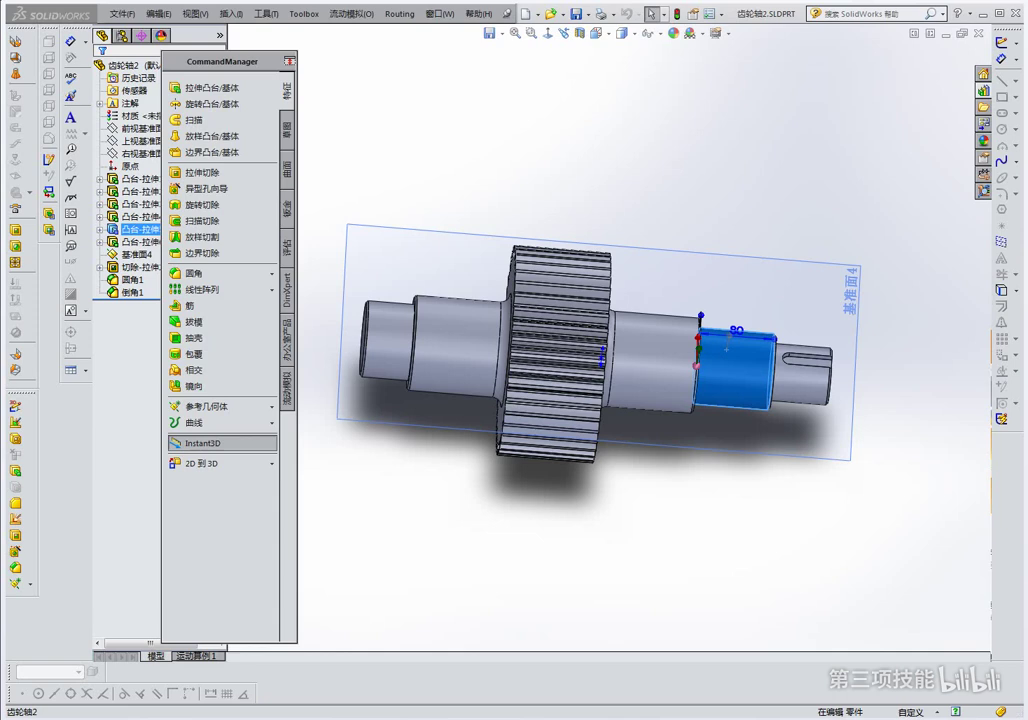
pyautogui.moveTo(727, 340); pyautogui.dragTo(720, 342, button='middle')
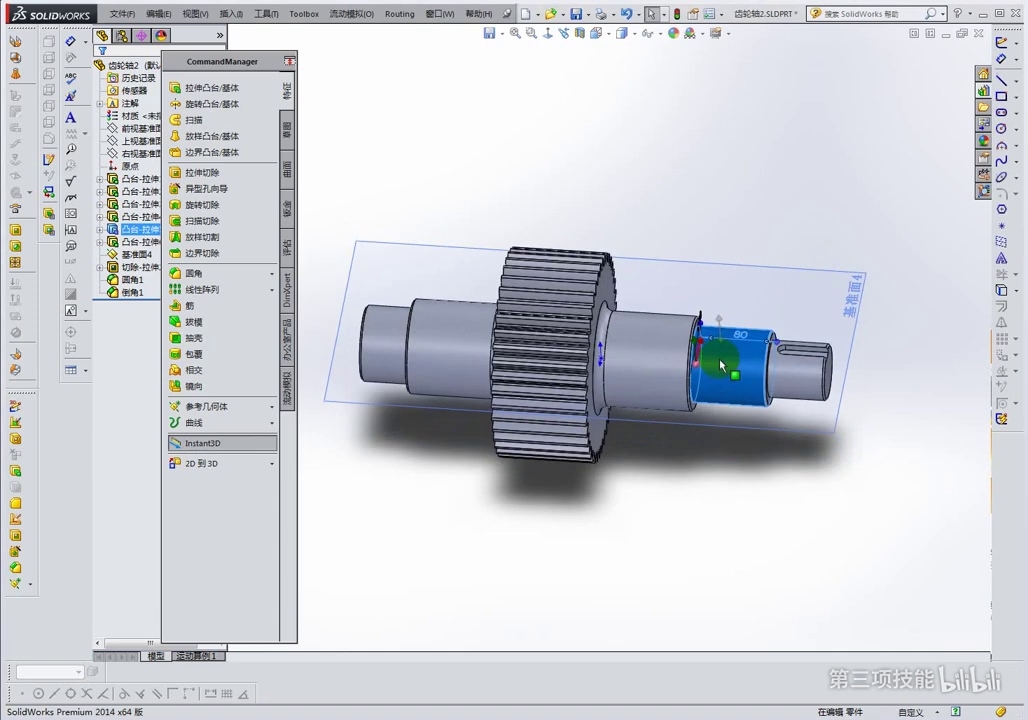
# Open the 80.00 mm D1@凸台-拉伸5 dimension properties and orbit around the shaft to inspect it
pyautogui.click(738, 334)
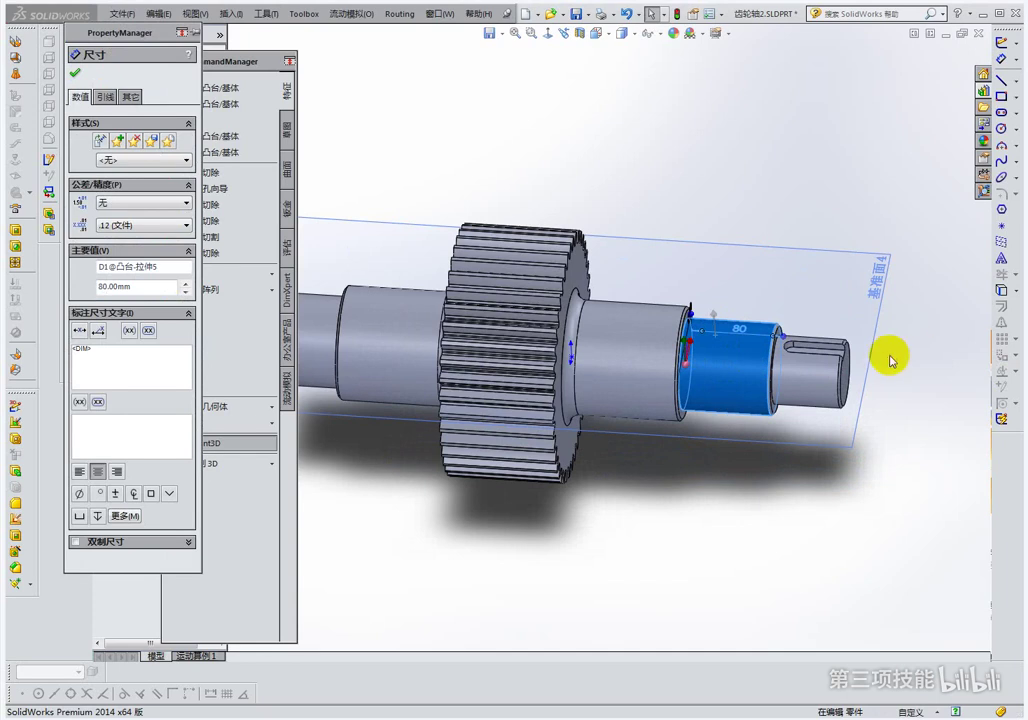
pyautogui.click(730, 360)
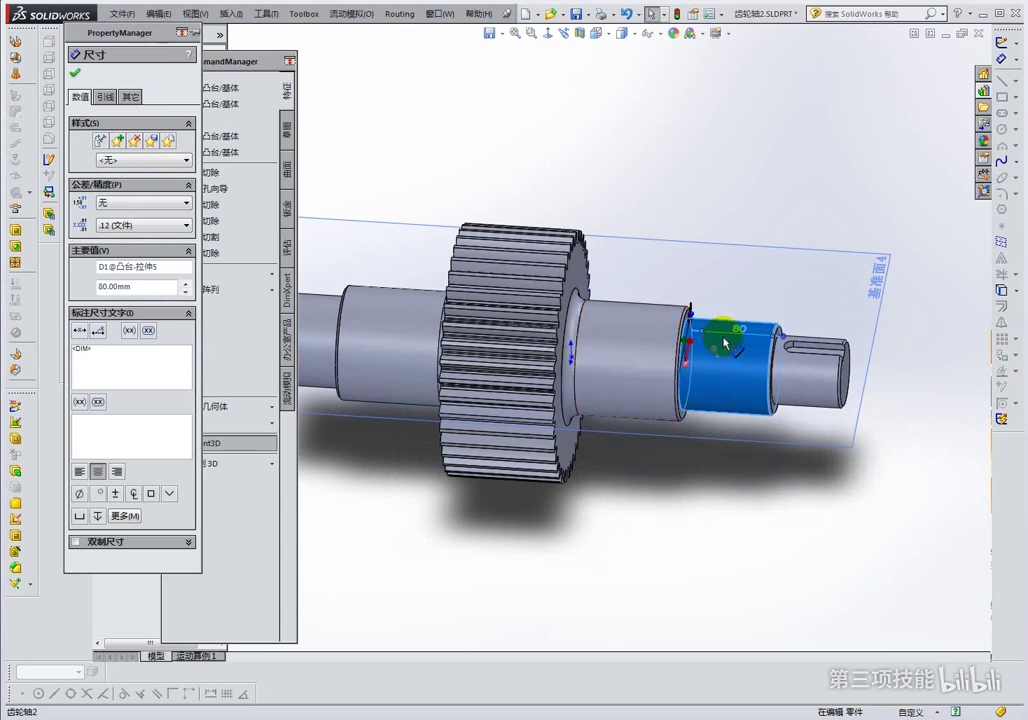
pyautogui.scroll(-3, 735, 346)
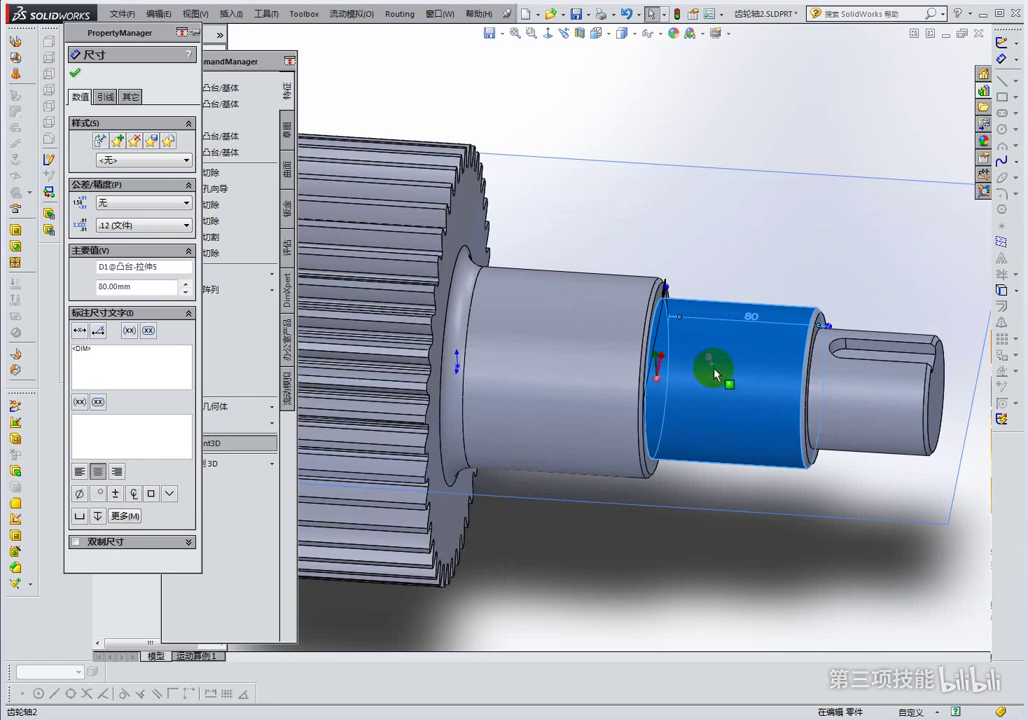
pyautogui.scroll(1, 716, 375)
pyautogui.scroll(2, 705, 362)
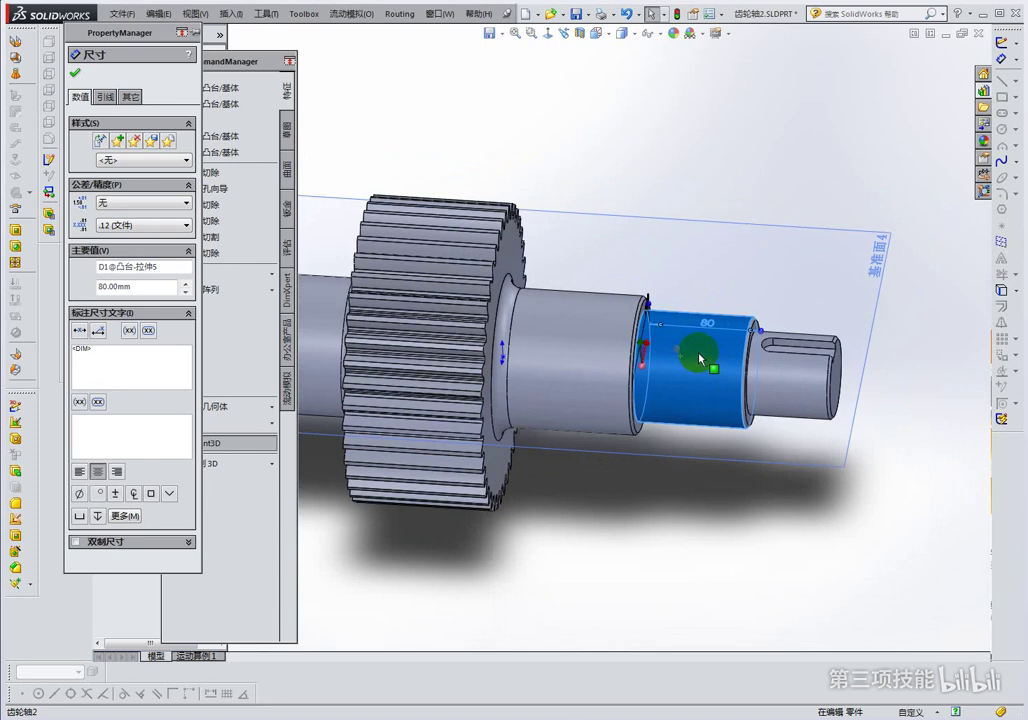
pyautogui.scroll(-1, 684, 353)
pyautogui.moveTo(683, 353); pyautogui.dragTo(716, 382, button='middle')
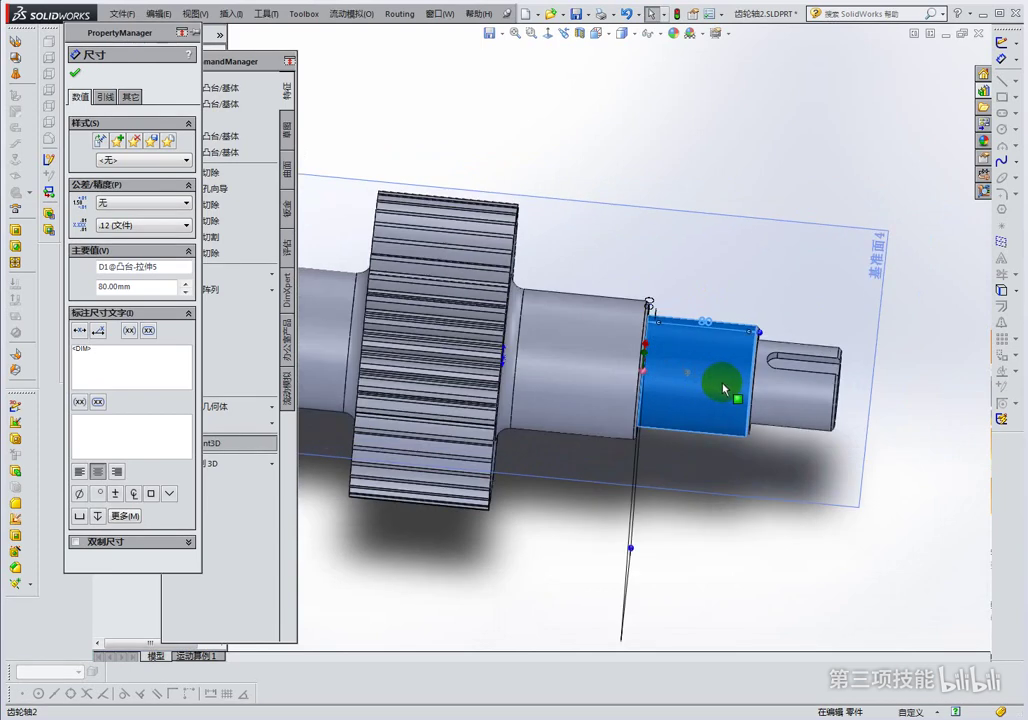
pyautogui.moveTo(723, 388); pyautogui.dragTo(683, 366, button='middle')
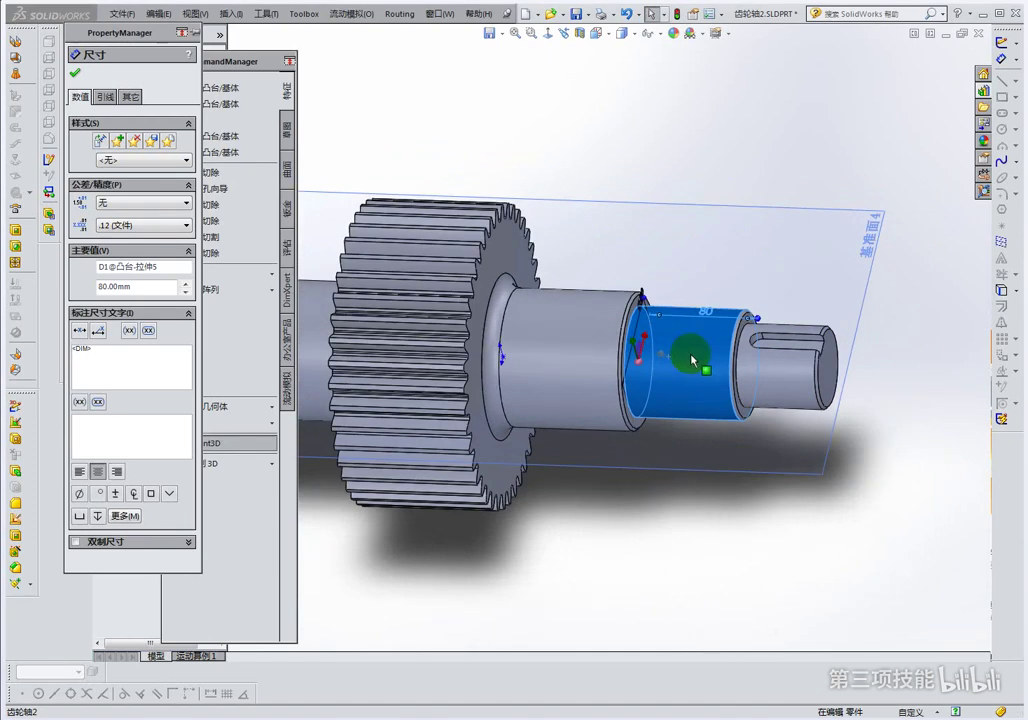
pyautogui.moveTo(680, 345); pyautogui.dragTo(684, 408, button='middle')
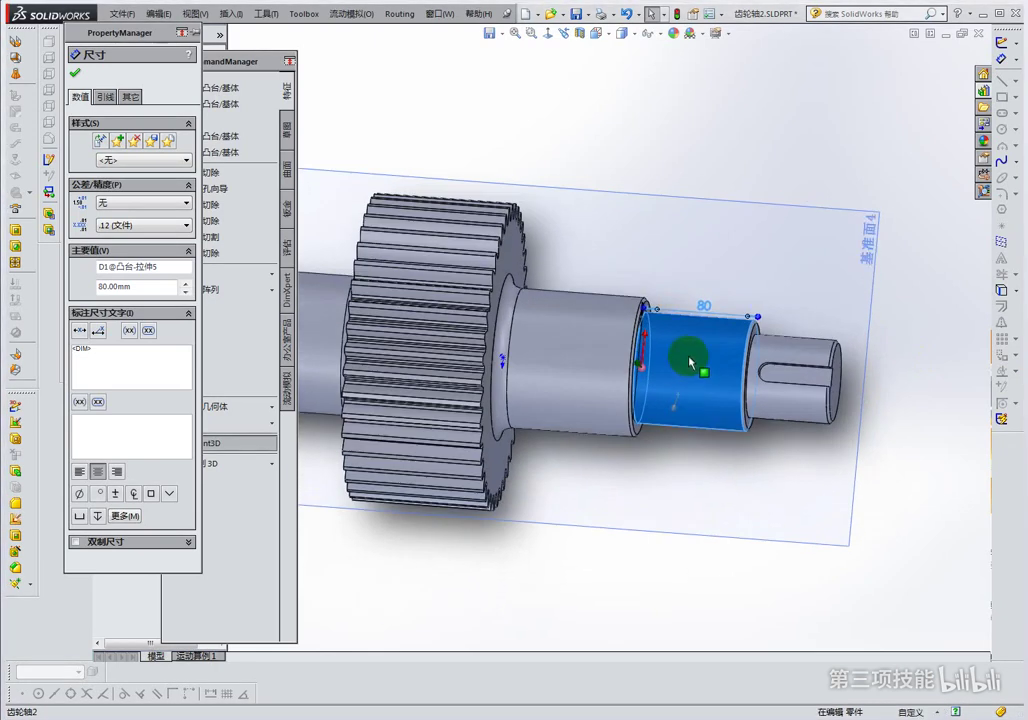
pyautogui.moveTo(690, 360); pyautogui.dragTo(695, 282, button='middle')
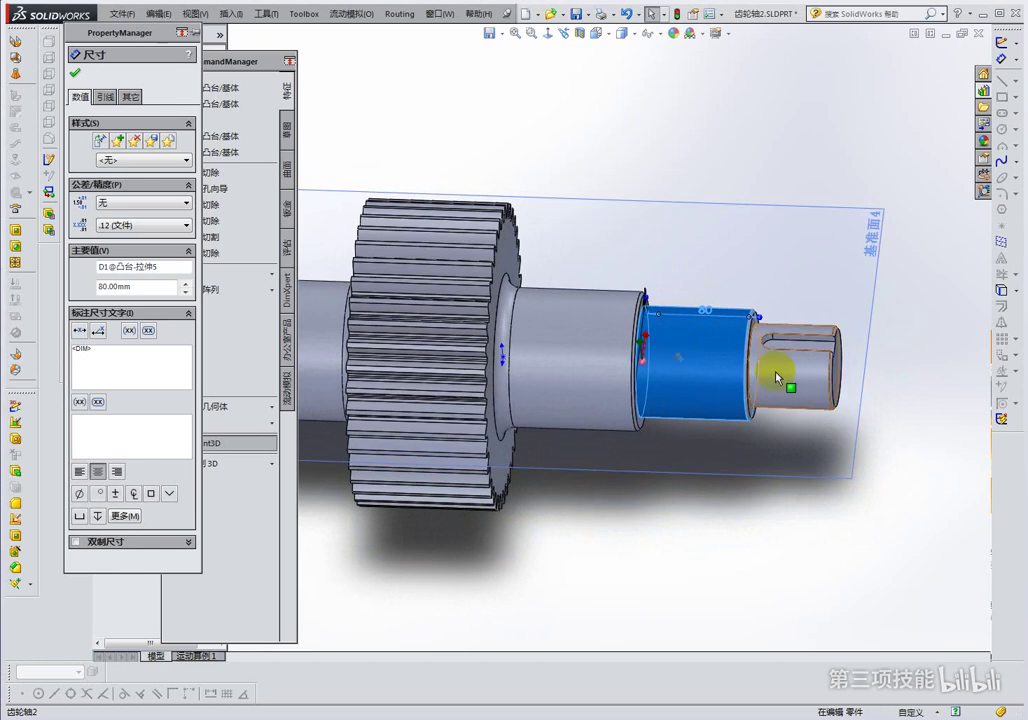
pyautogui.click(695, 345)
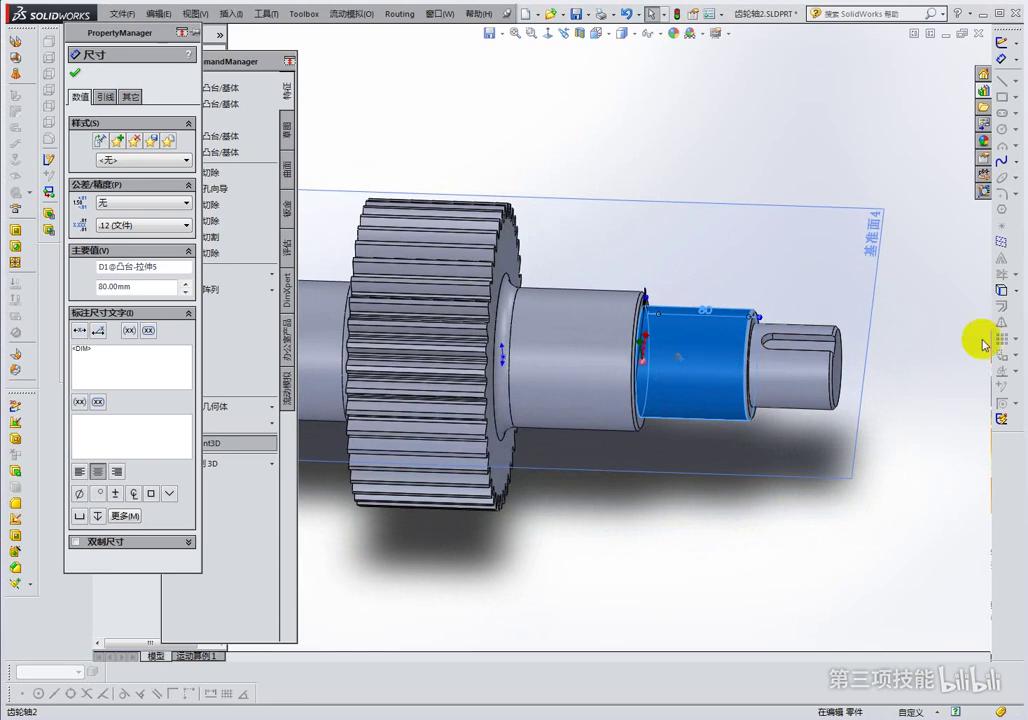
pyautogui.click(726, 300)
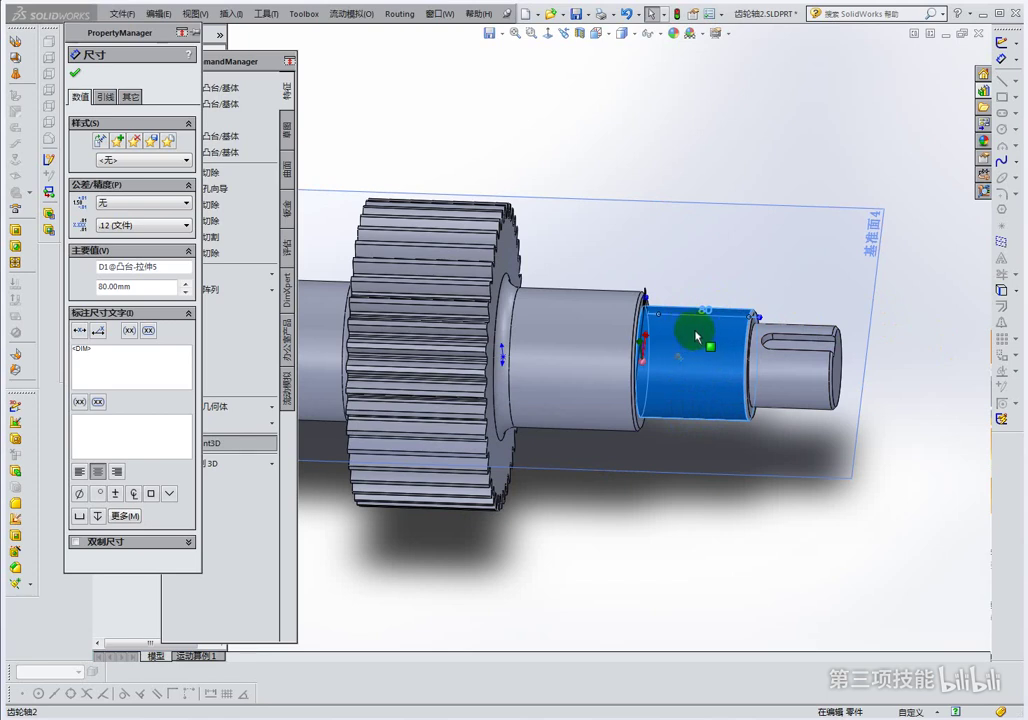
pyautogui.press('Left')
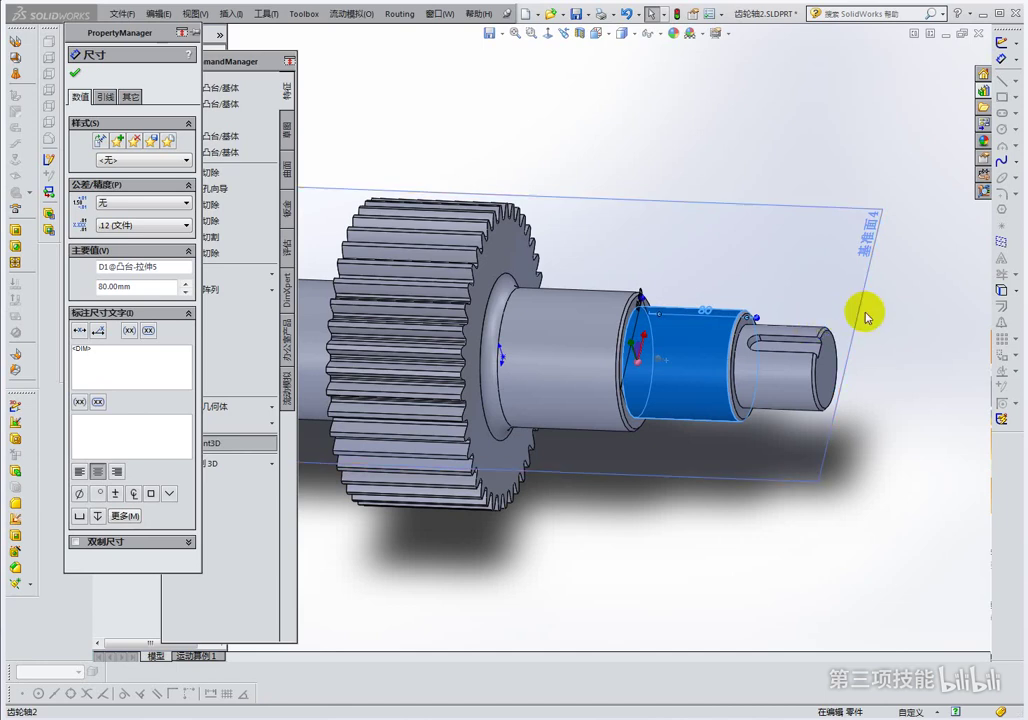
pyautogui.moveTo(684, 358)
pyautogui.mouseDown()
pyautogui.moveTo(725, 335)
pyautogui.moveTo(700, 378)
pyautogui.mouseUp()
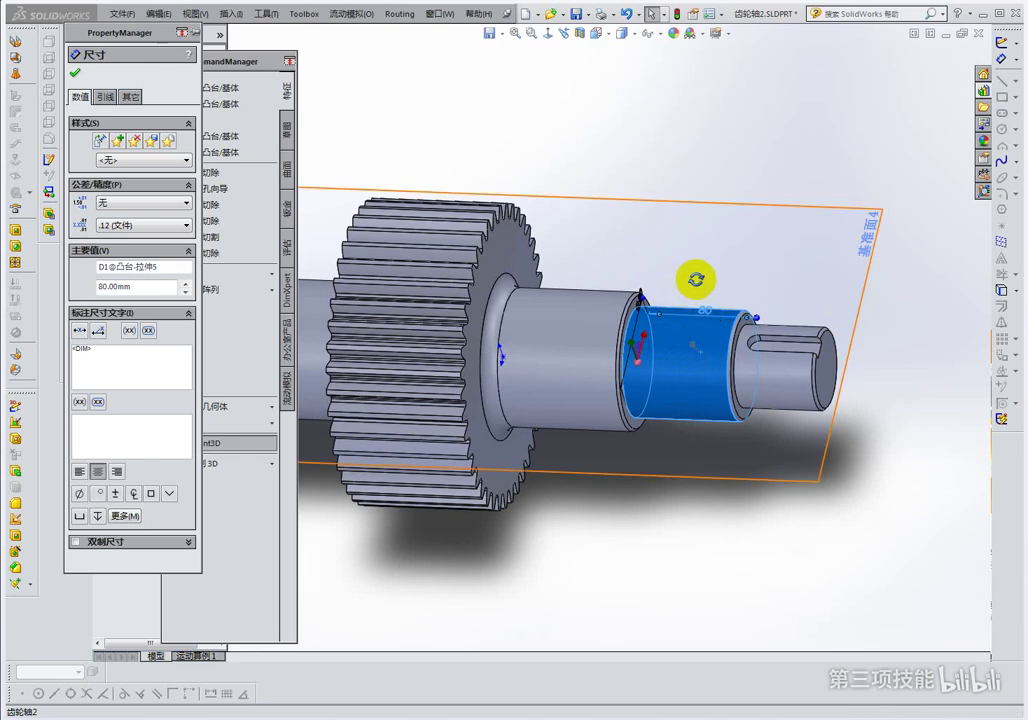
pyautogui.moveTo(695, 275); pyautogui.dragTo(690, 280, button='middle')
pyautogui.scroll(1, 690, 280)
pyautogui.scroll(1, 688, 281)
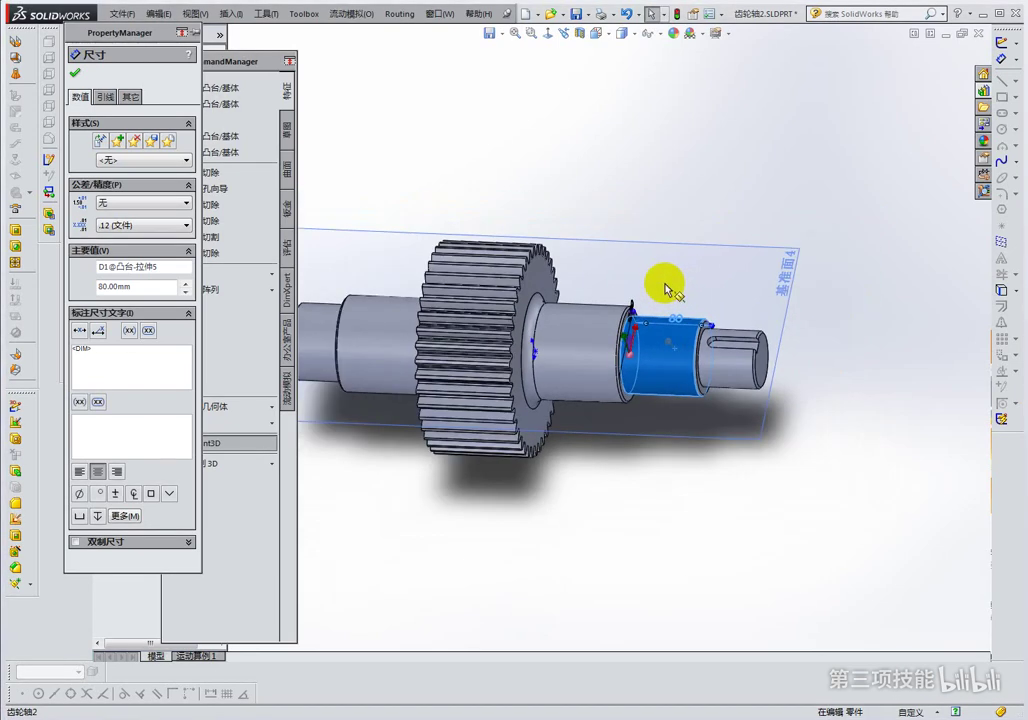
# Zoom in on the blue 80 mm section and try dragging its face to stretch it
pyautogui.scroll(-1, 655, 310)
pyautogui.scroll(-2, 649, 323)
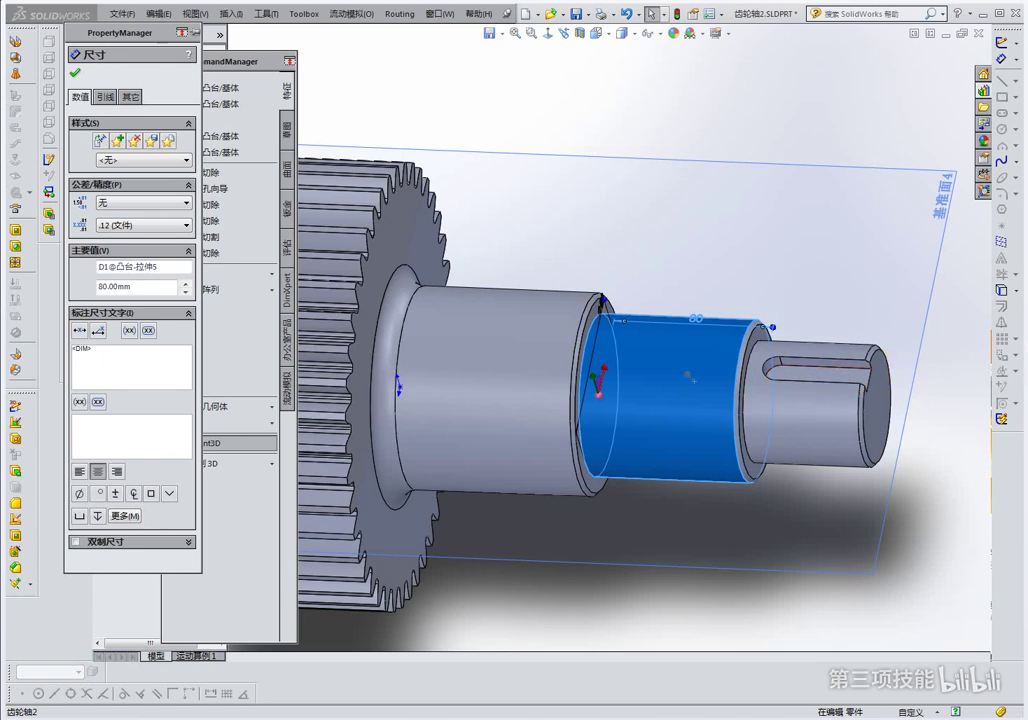
pyautogui.moveTo(722, 350); pyautogui.dragTo(692, 386)
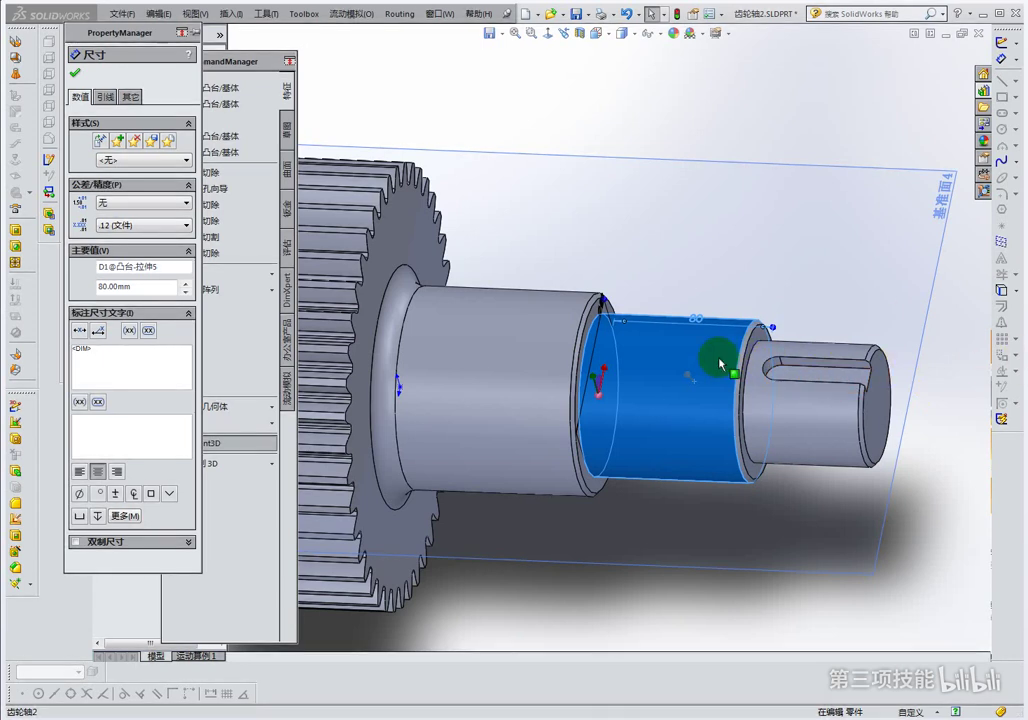
pyautogui.moveTo(692, 386)
pyautogui.mouseDown()
pyautogui.moveTo(714, 406)
pyautogui.moveTo(705, 379)
pyautogui.moveTo(748, 330)
pyautogui.mouseUp()
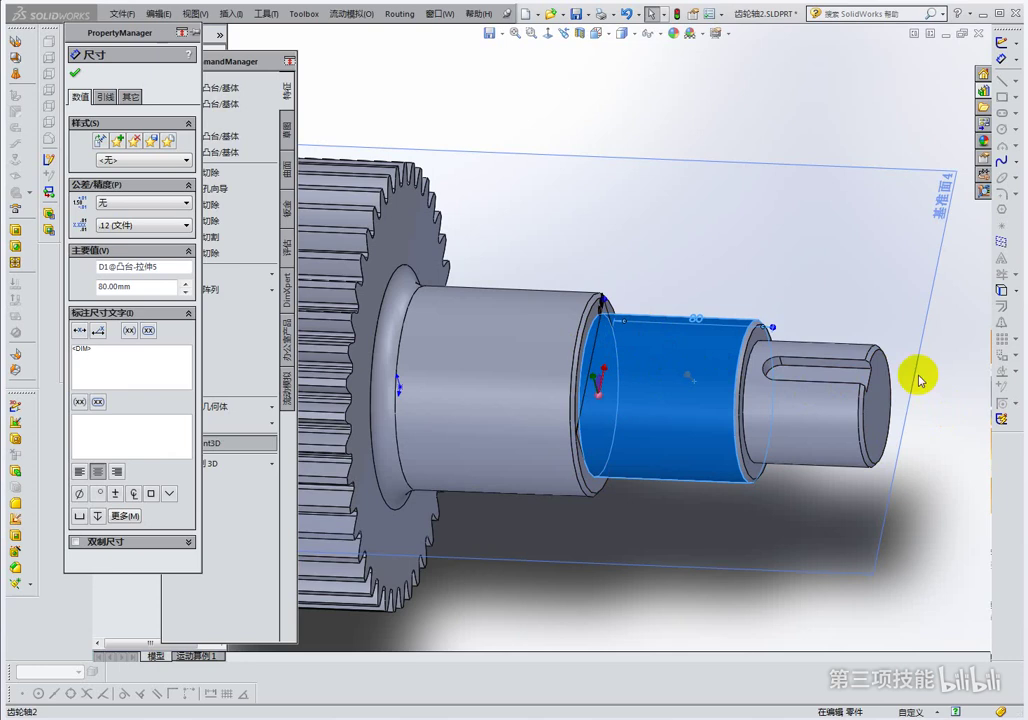
pyautogui.click(709, 361)
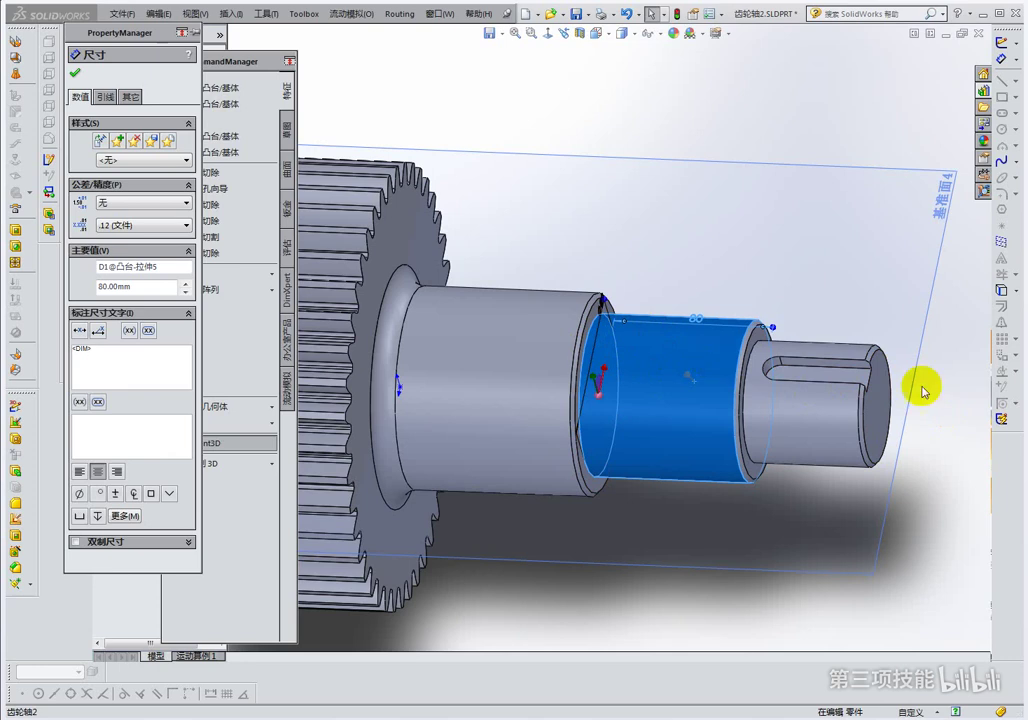
pyautogui.click(684, 356)
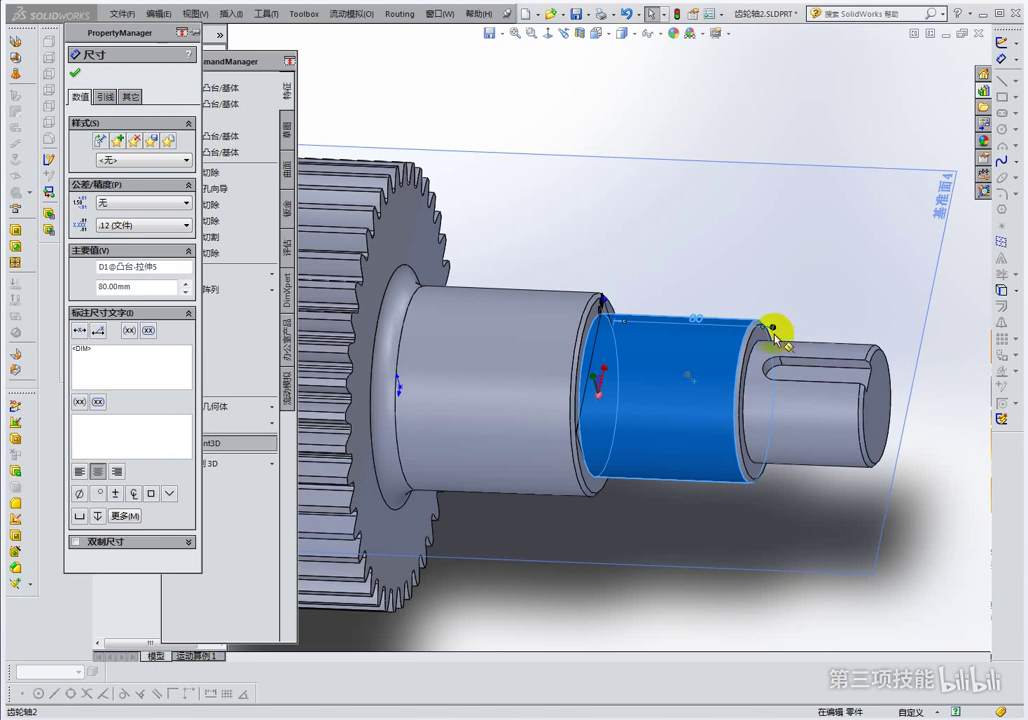
pyautogui.click(695, 362)
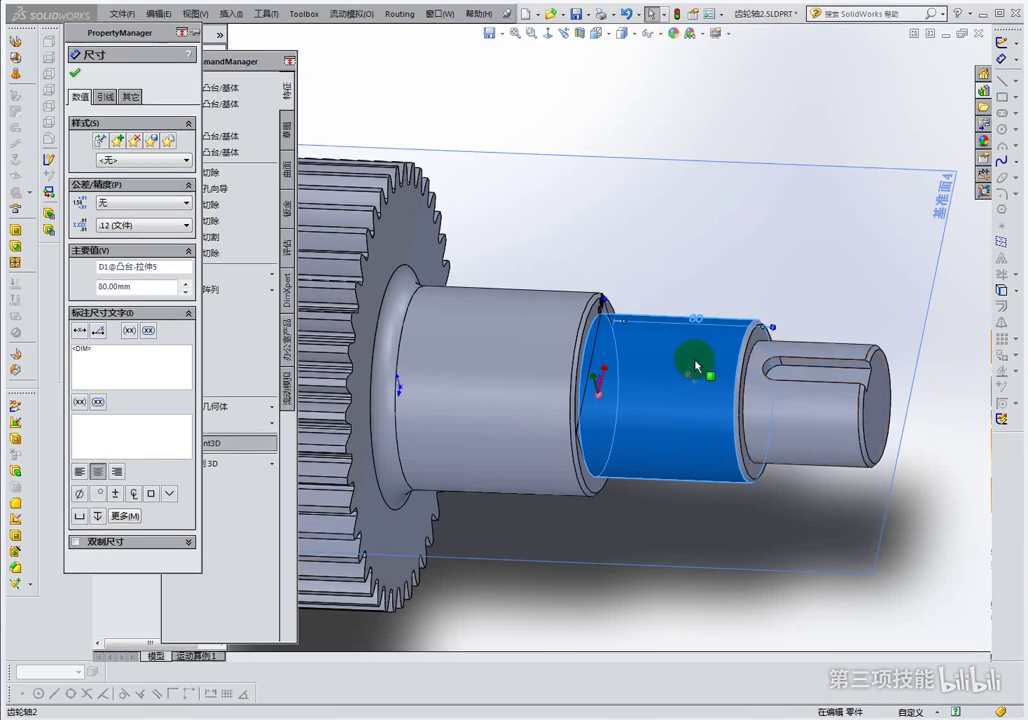
pyautogui.click(660, 454)
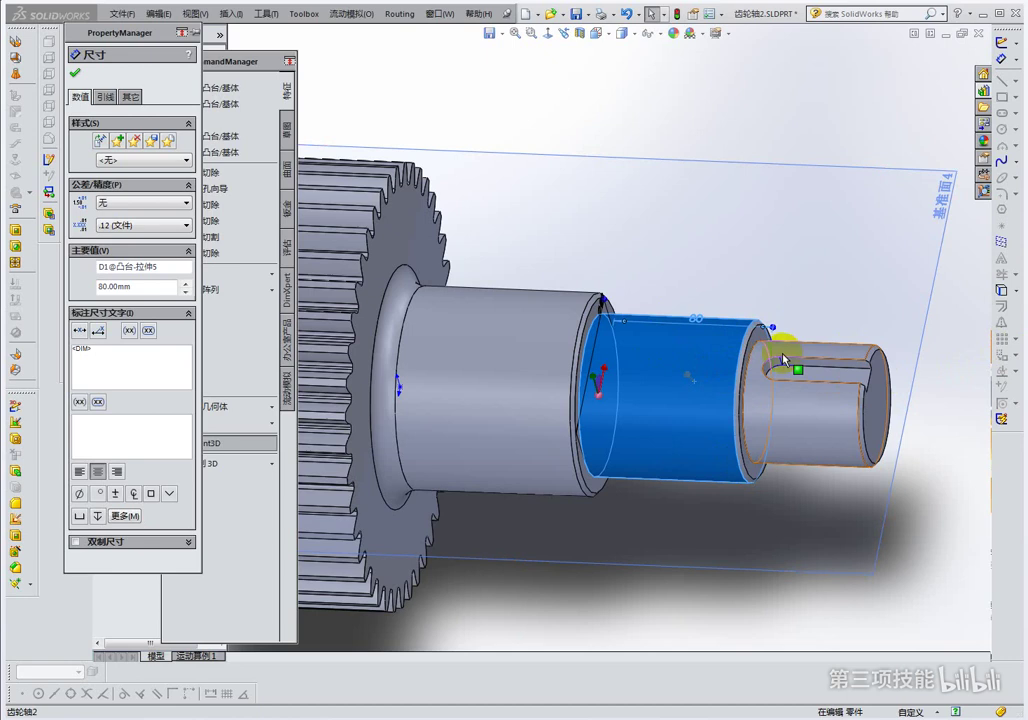
pyautogui.click(686, 384)
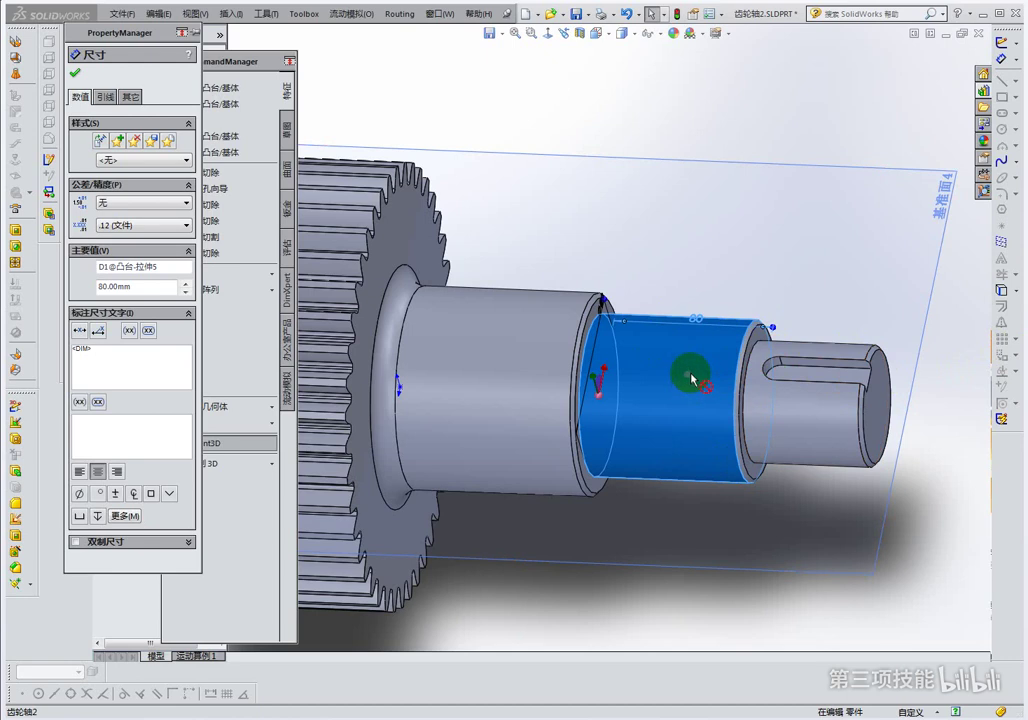
pyautogui.click(730, 367)
pyautogui.click(647, 360)
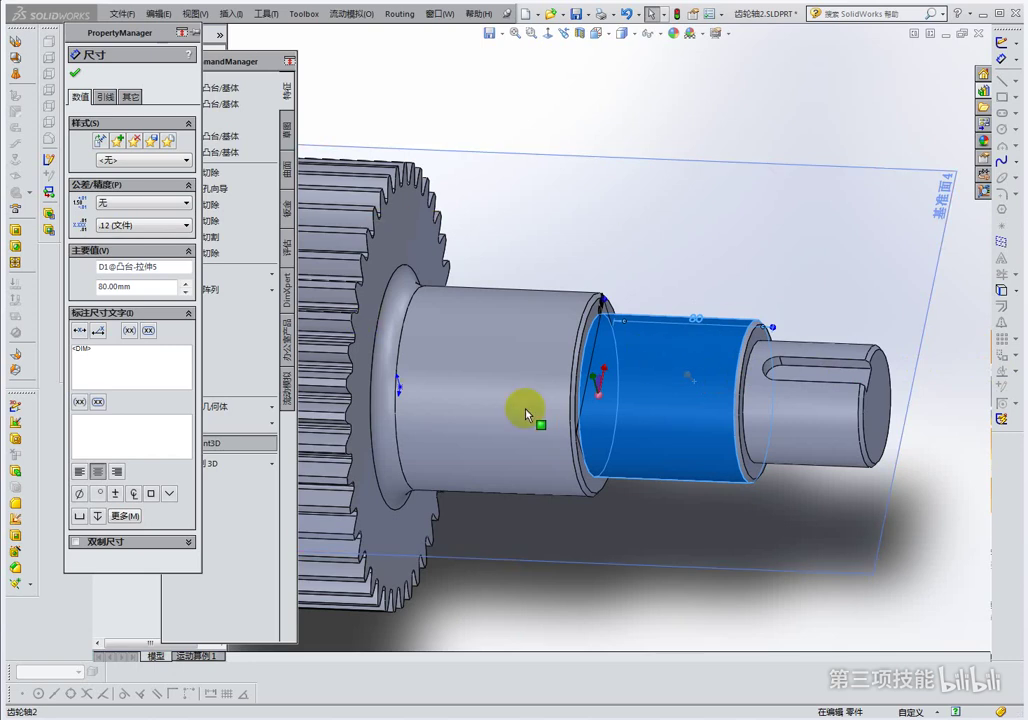
pyautogui.moveTo(631, 374); pyautogui.dragTo(675, 383)
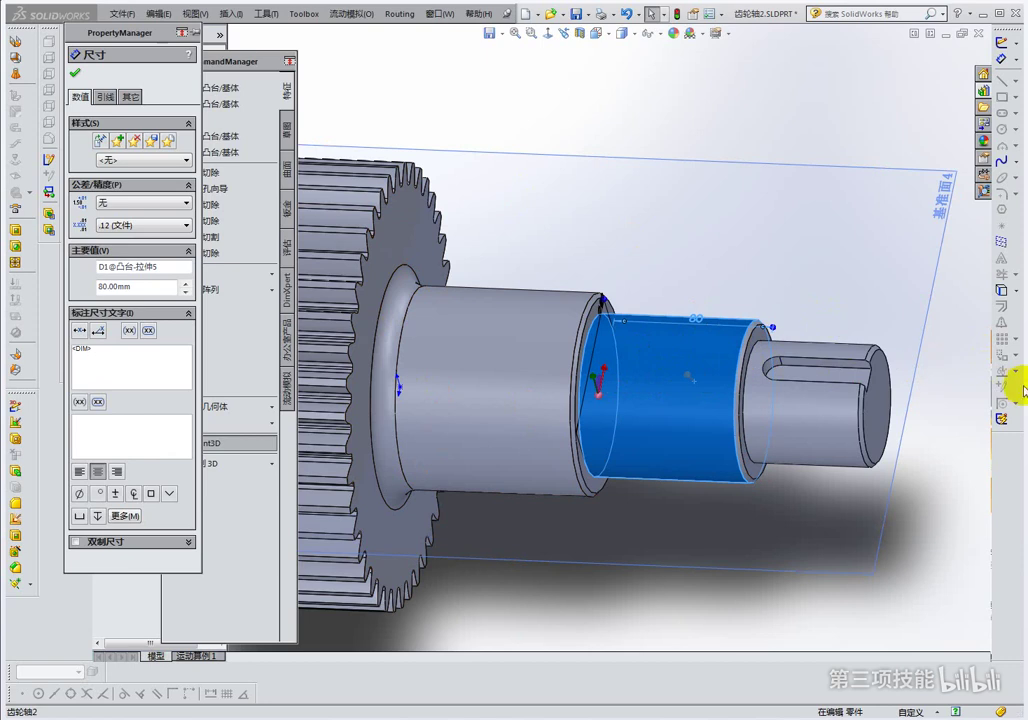
pyautogui.click(600, 380)
pyautogui.moveTo(600, 380)
pyautogui.mouseDown()
pyautogui.moveTo(630, 375)
pyautogui.moveTo(688, 410)
pyautogui.moveTo(631, 412)
pyautogui.mouseUp()
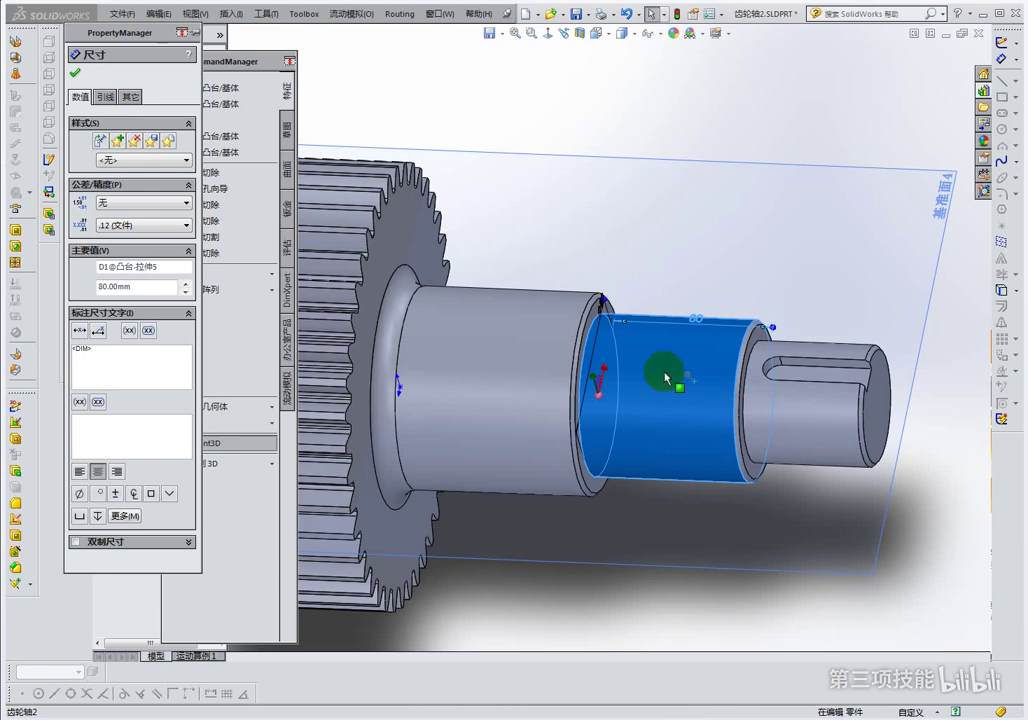
# Orbit the gear shaft to view the 80 mm section beside Plane 4, then pick its face
pyautogui.moveTo(762, 372); pyautogui.dragTo(687, 373)
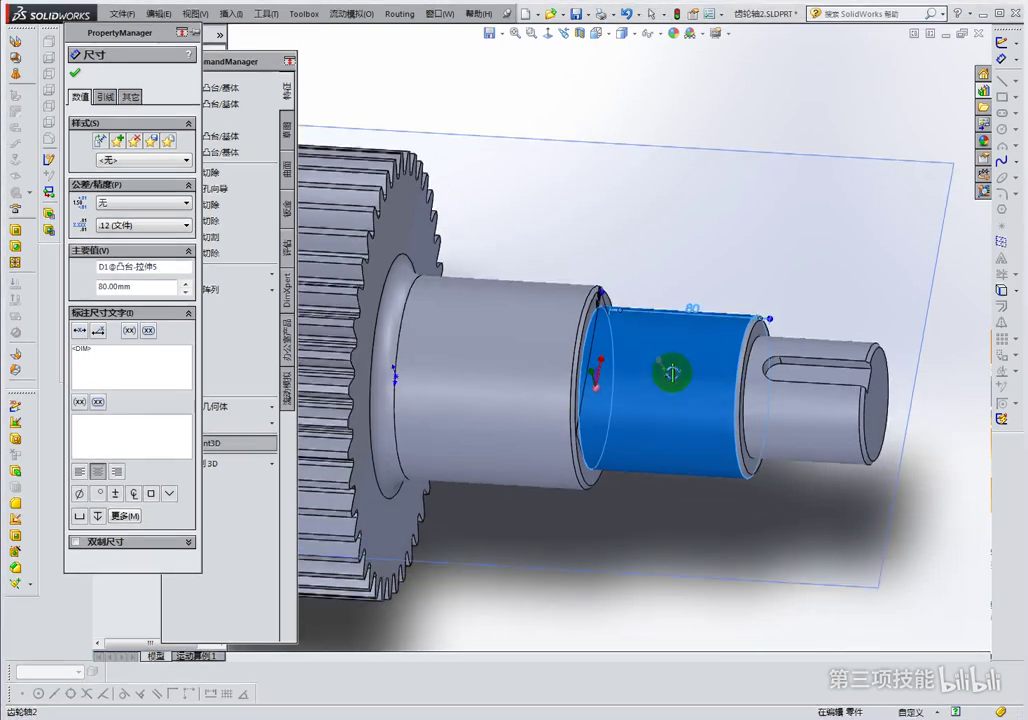
pyautogui.moveTo(687, 373); pyautogui.dragTo(675, 313, button='middle')
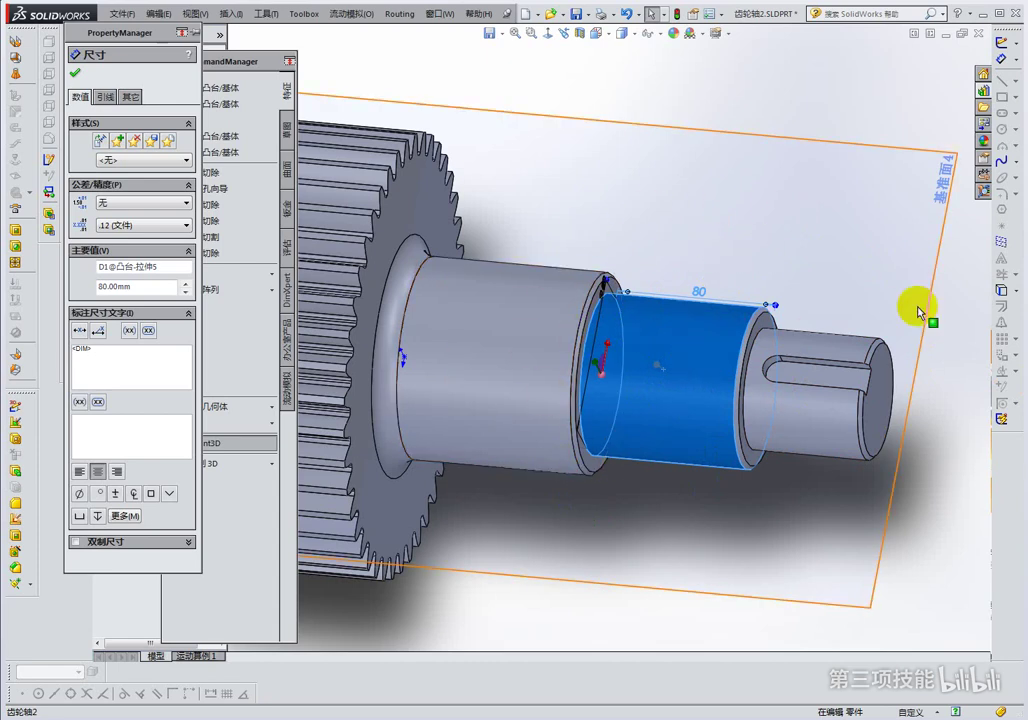
pyautogui.moveTo(651, 360); pyautogui.dragTo(712, 314)
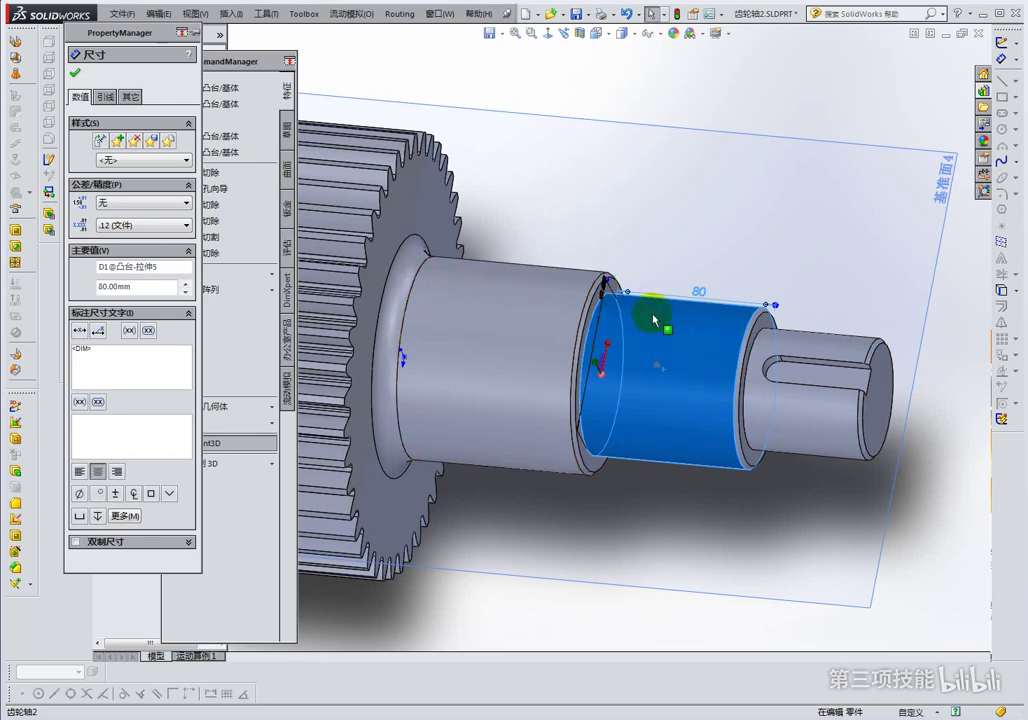
pyautogui.scroll(2, 622, 291)
pyautogui.moveTo(535, 257); pyautogui.dragTo(457, 231, button='middle')
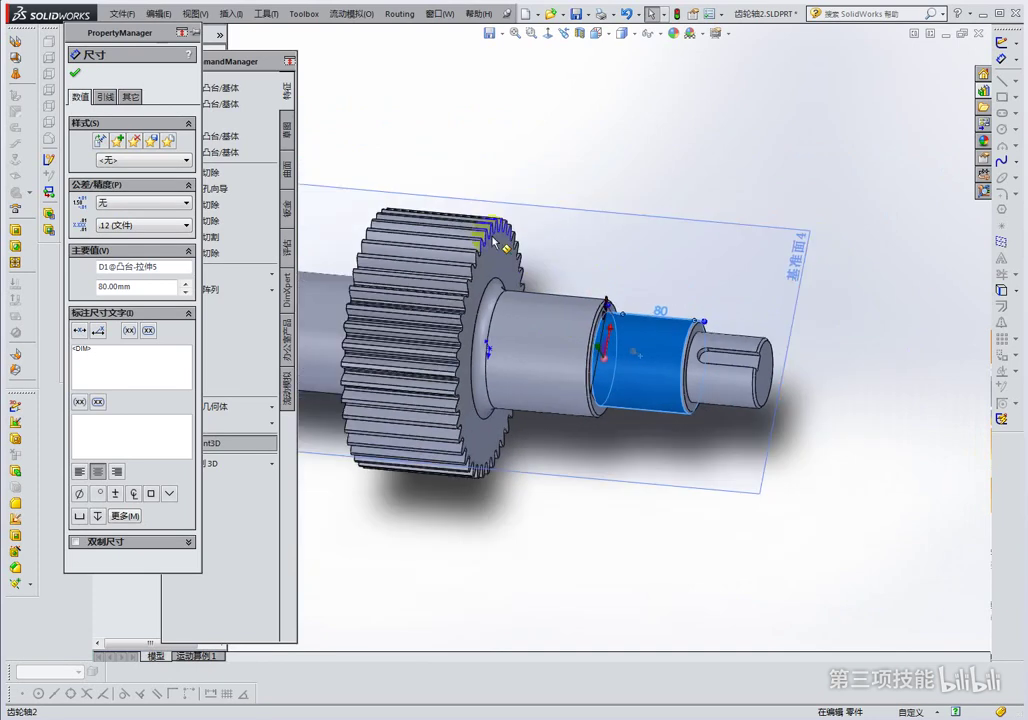
pyautogui.scroll(-3, 456, 231)
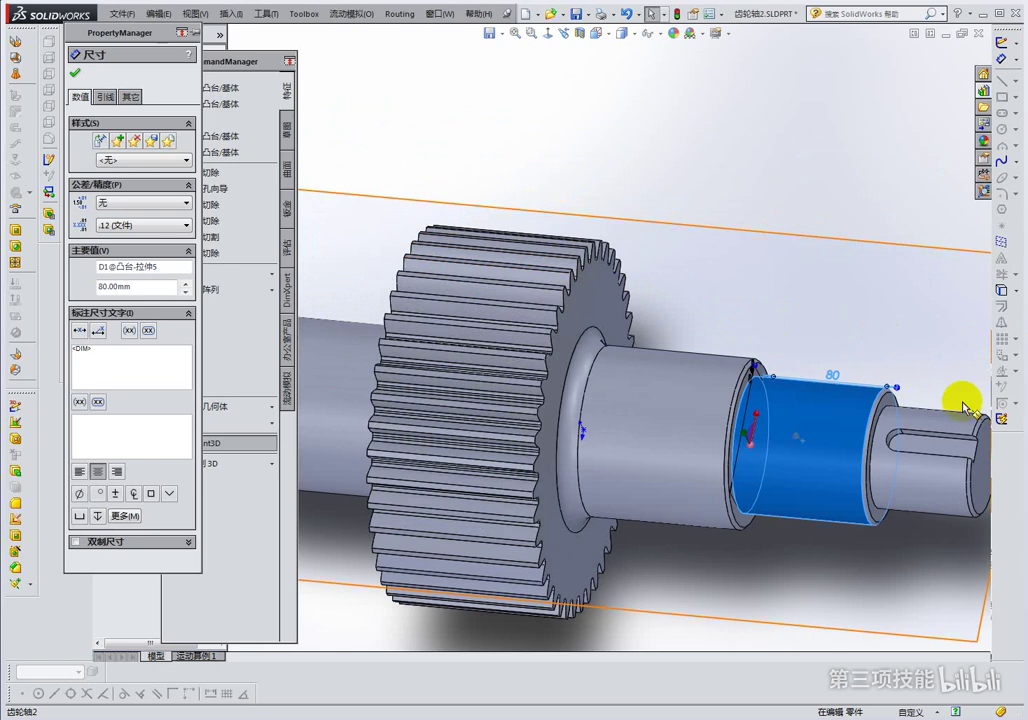
pyautogui.moveTo(900, 420); pyautogui.dragTo(1010, 390, button='middle')
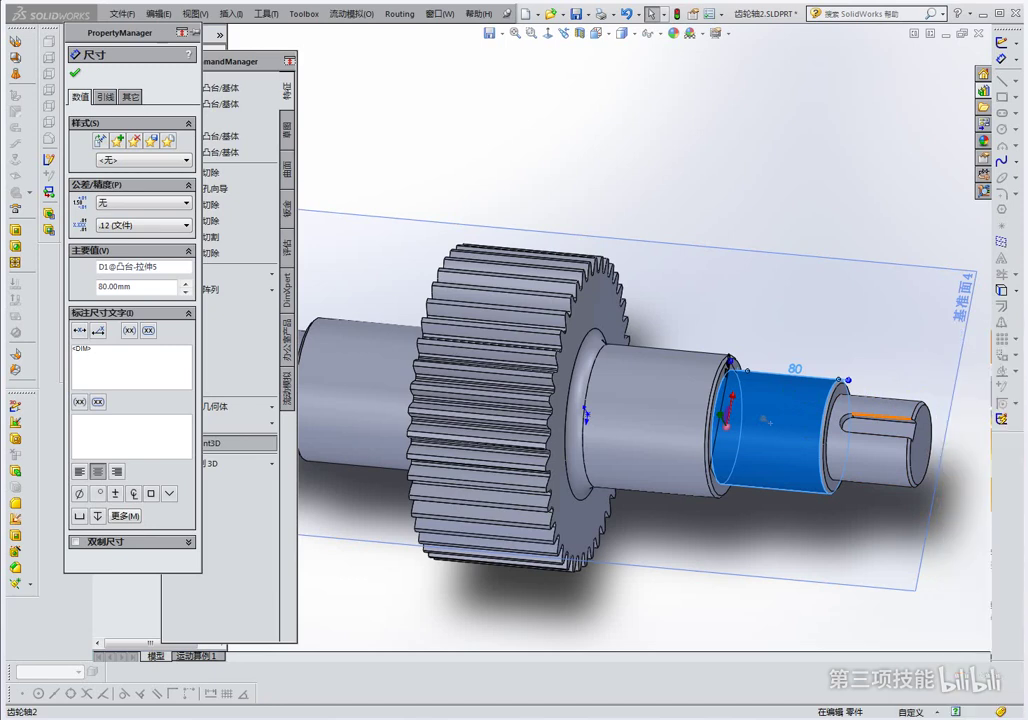
pyautogui.click(760, 416)
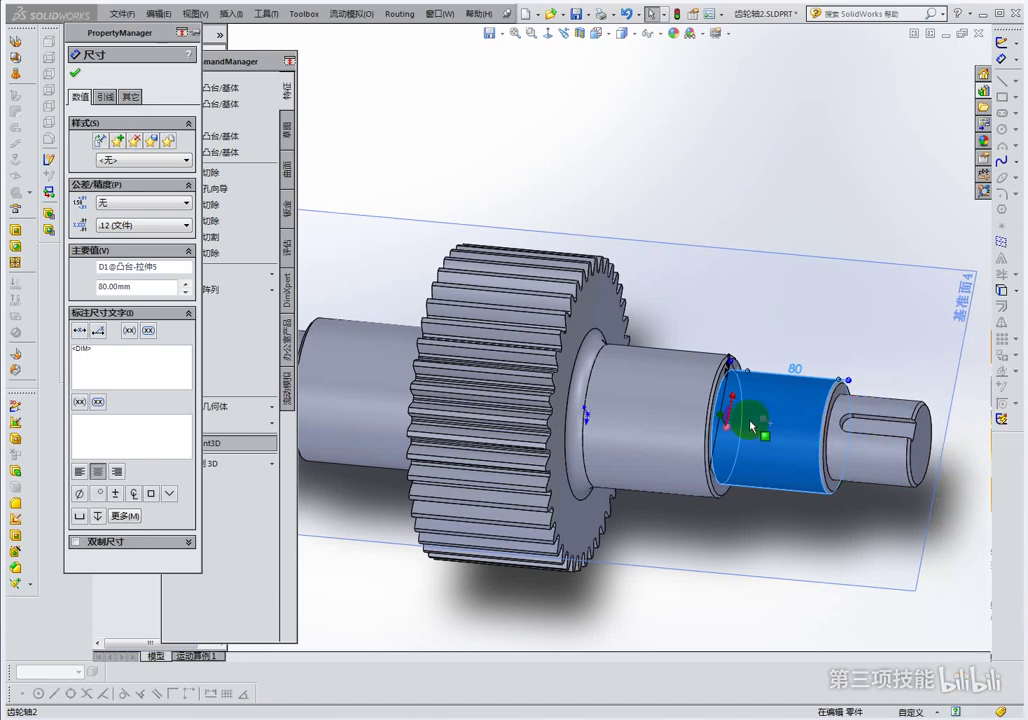
pyautogui.moveTo(760, 416)
pyautogui.mouseDown()
pyautogui.moveTo(806, 419)
pyautogui.moveTo(754, 418)
pyautogui.moveTo(771, 415)
pyautogui.moveTo(767, 402)
pyautogui.moveTo(779, 414)
pyautogui.moveTo(711, 408)
pyautogui.mouseUp()
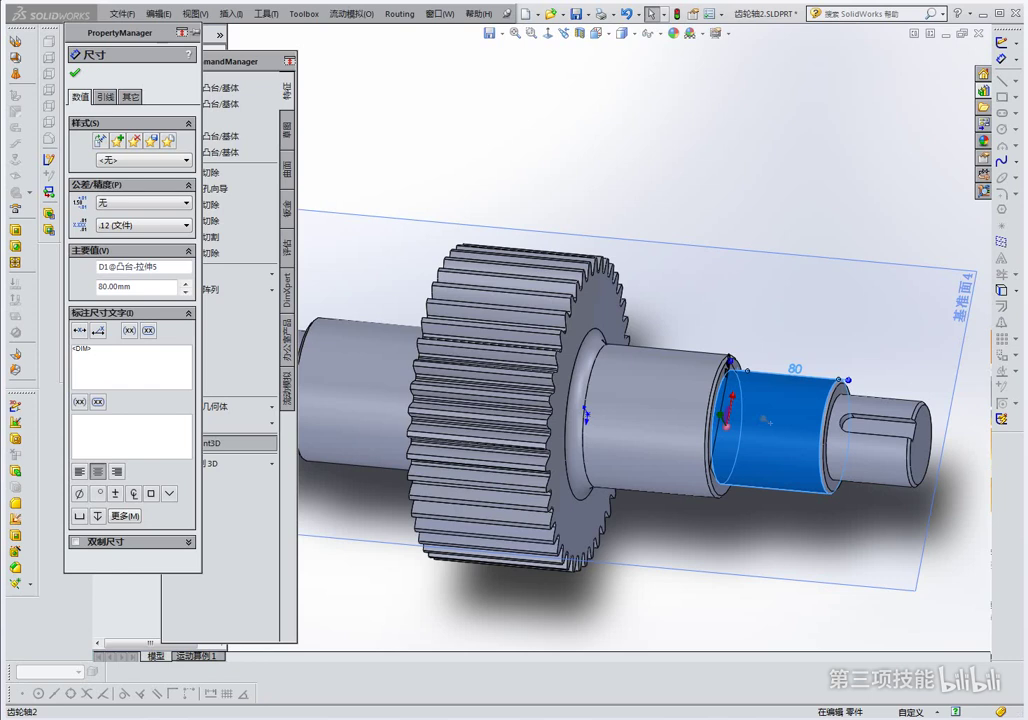
pyautogui.click(789, 421)
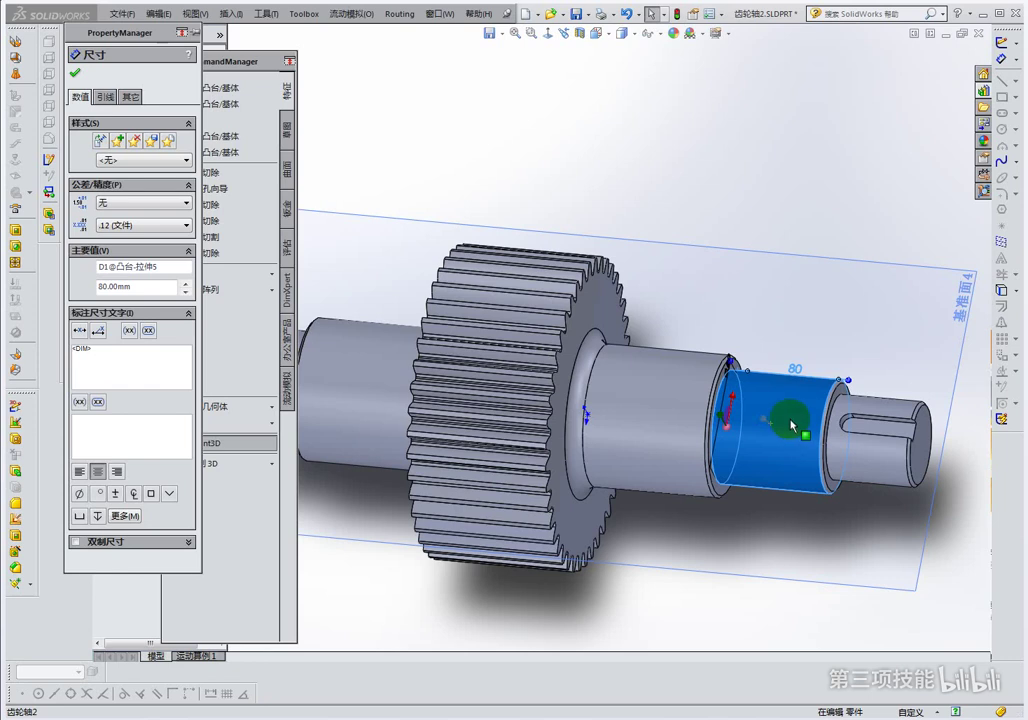
pyautogui.moveTo(789, 427); pyautogui.dragTo(816, 482)
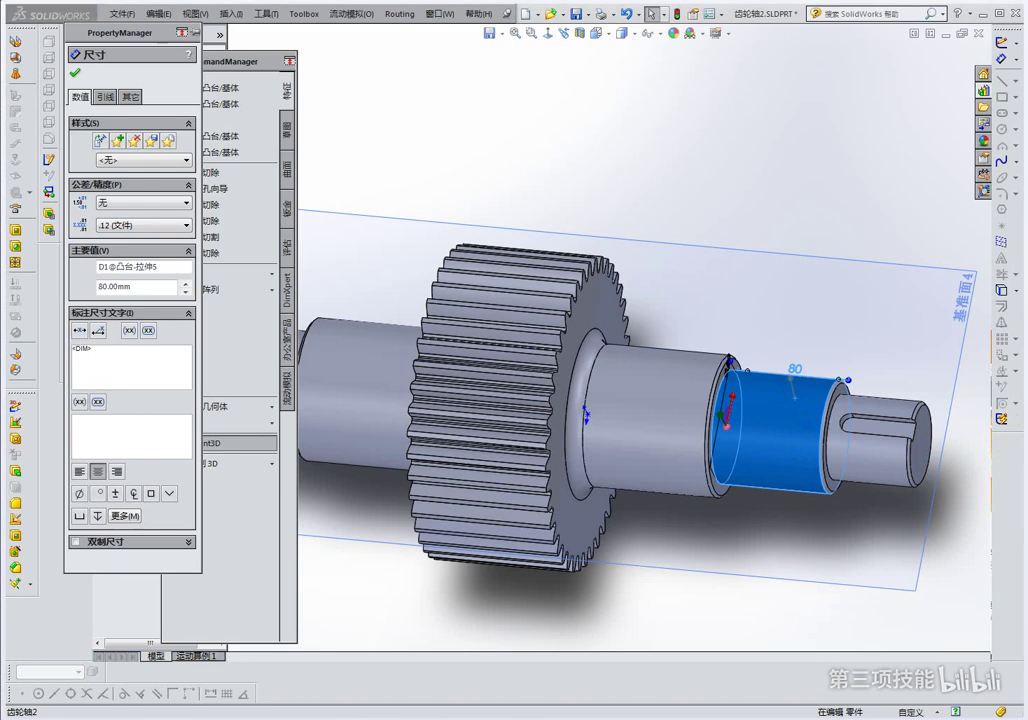
pyautogui.click(796, 425)
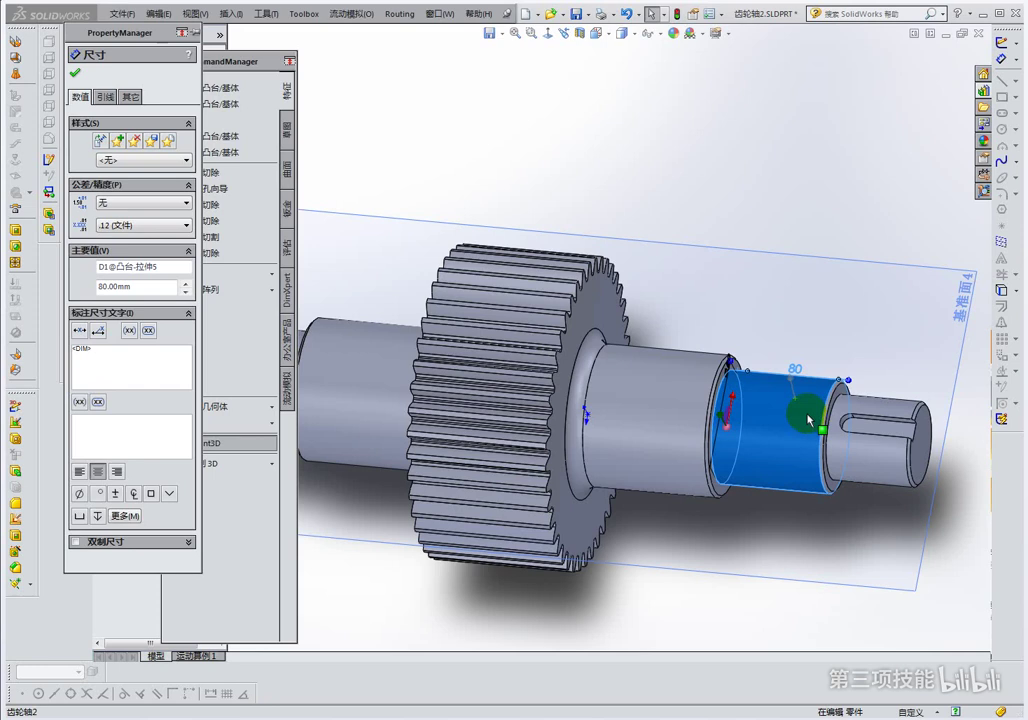
pyautogui.click(866, 380)
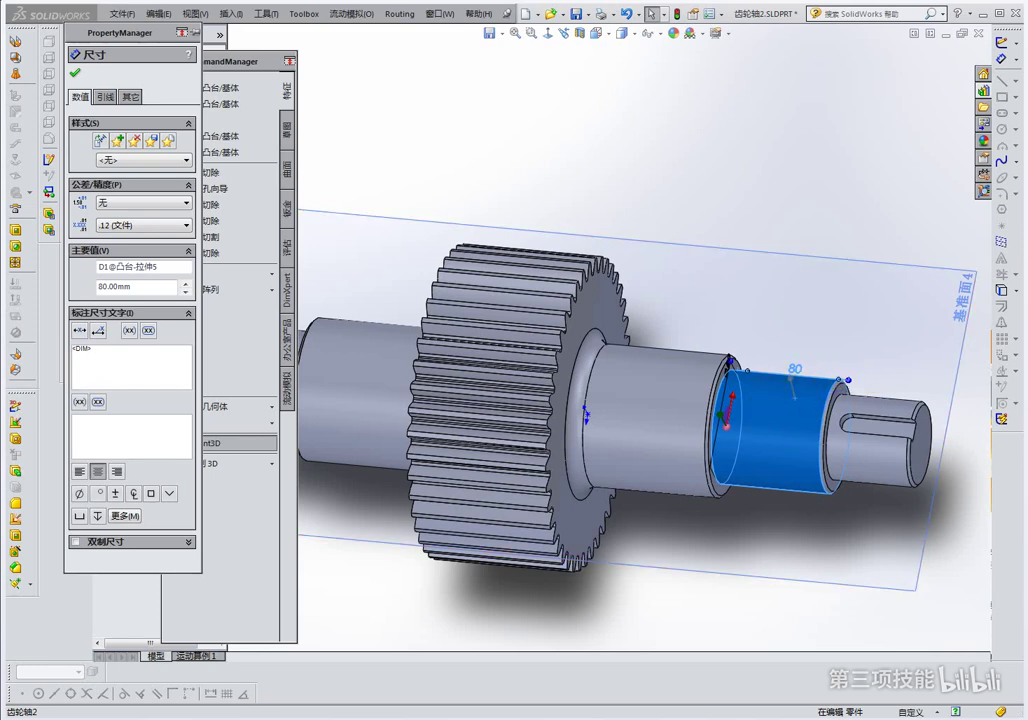
pyautogui.click(791, 418)
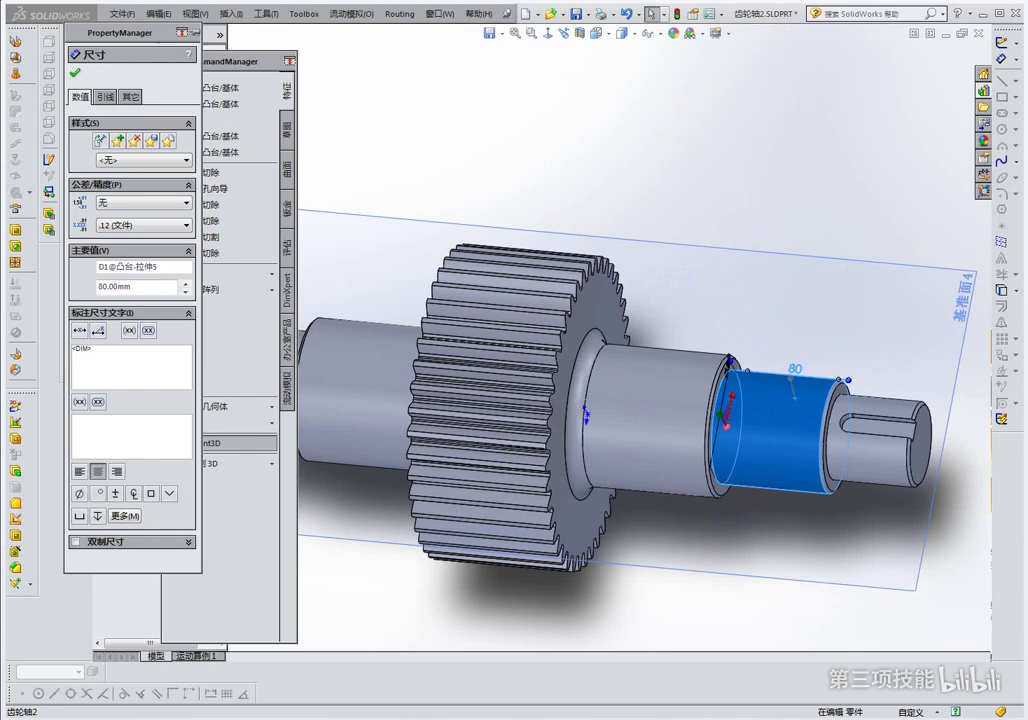
# Select the reference plane crossing the gear shaft, then deselect it
pyautogui.click(730, 392)
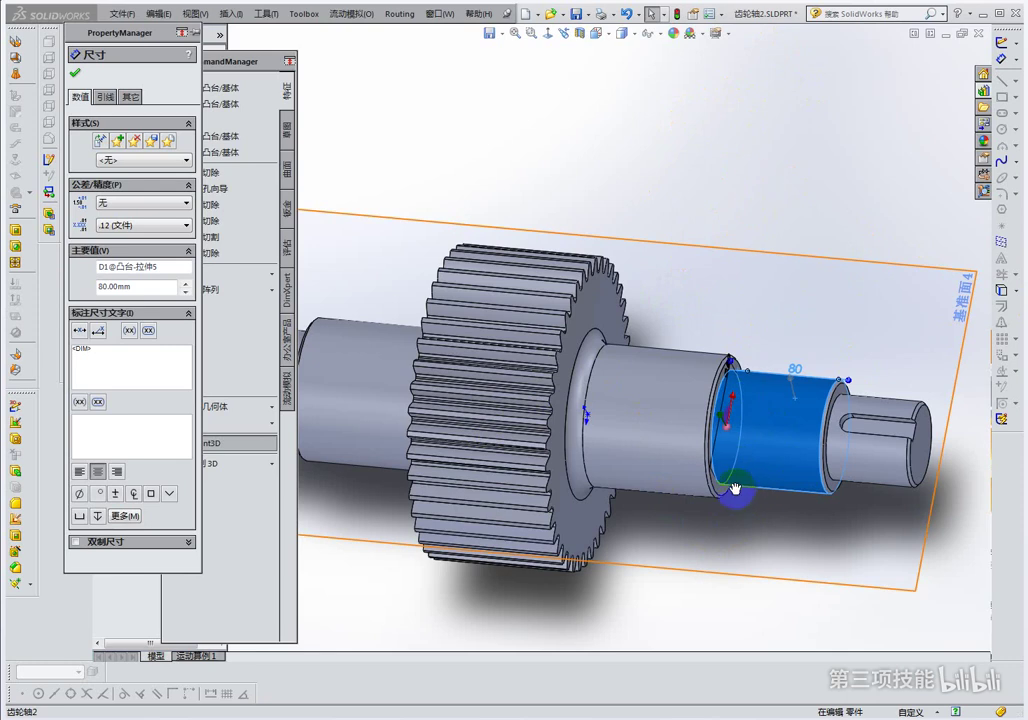
pyautogui.click(797, 124)
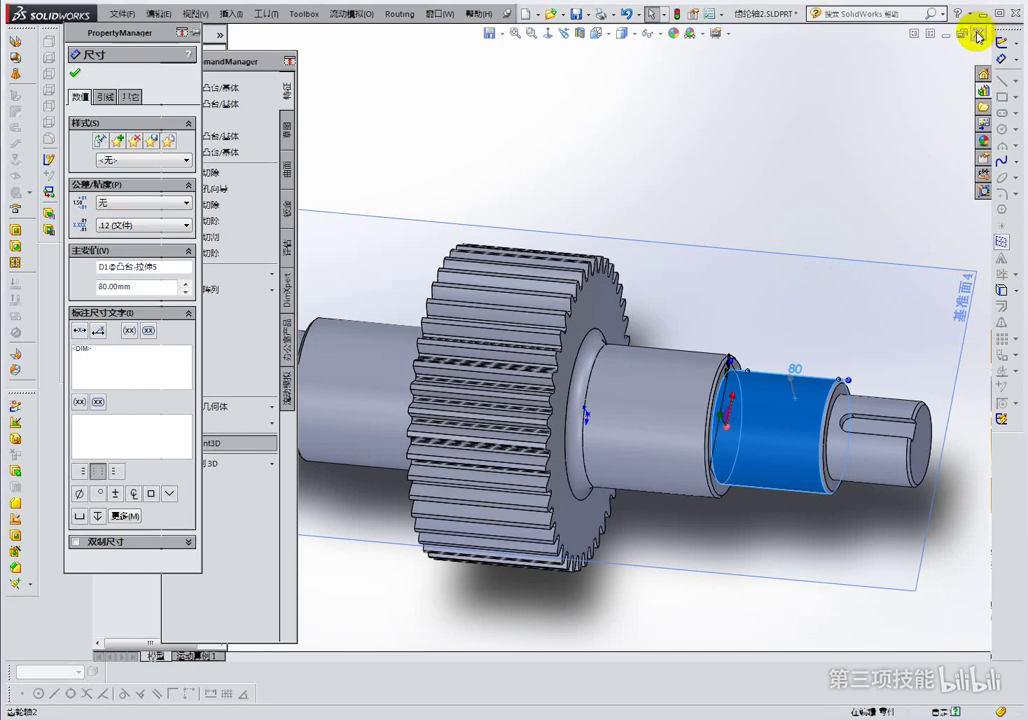
# Close the gear shaft part without saving, then orbit the O-ring assembly toward a side-on view
pyautogui.click(979, 36)
pyautogui.click(545, 378)
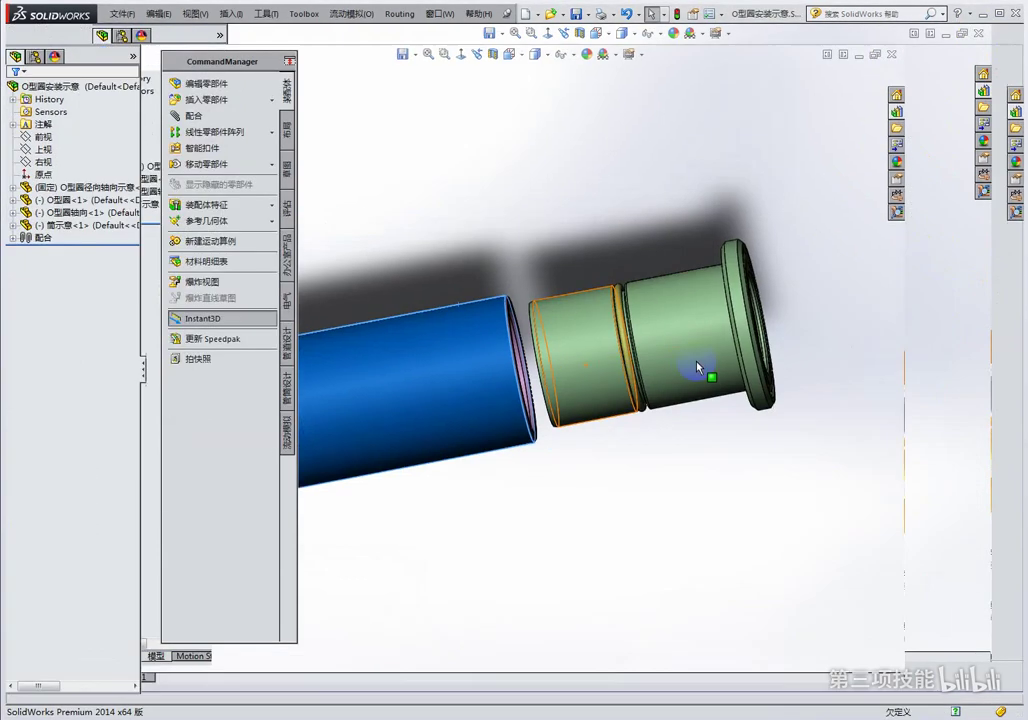
pyautogui.scroll(3, 700, 360)
pyautogui.moveTo(724, 341)
pyautogui.mouseDown(button='middle')
pyautogui.moveTo(787, 357)
pyautogui.moveTo(838, 310)
pyautogui.moveTo(773, 308)
pyautogui.moveTo(617, 357)
pyautogui.moveTo(544, 363)
pyautogui.moveTo(477, 335)
pyautogui.moveTo(520, 204)
pyautogui.moveTo(532, 344)
pyautogui.moveTo(509, 362)
pyautogui.moveTo(486, 355)
pyautogui.mouseUp(button='middle')
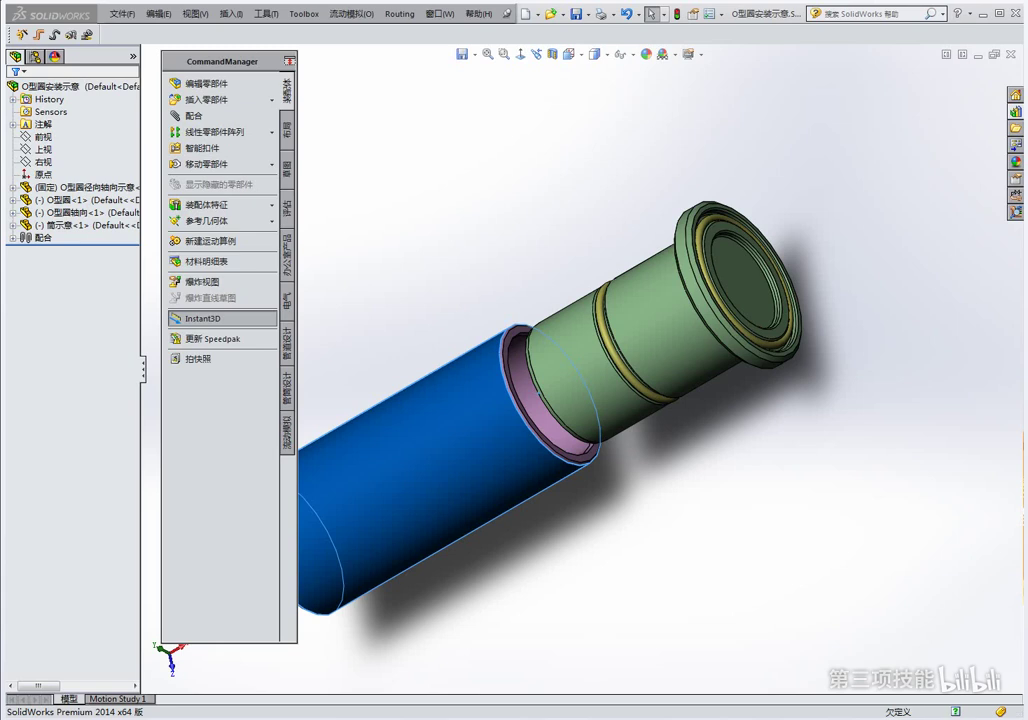
pyautogui.moveTo(854, 310)
pyautogui.mouseDown(button='middle')
pyautogui.moveTo(933, 384)
pyautogui.moveTo(943, 378)
pyautogui.mouseUp(button='middle')
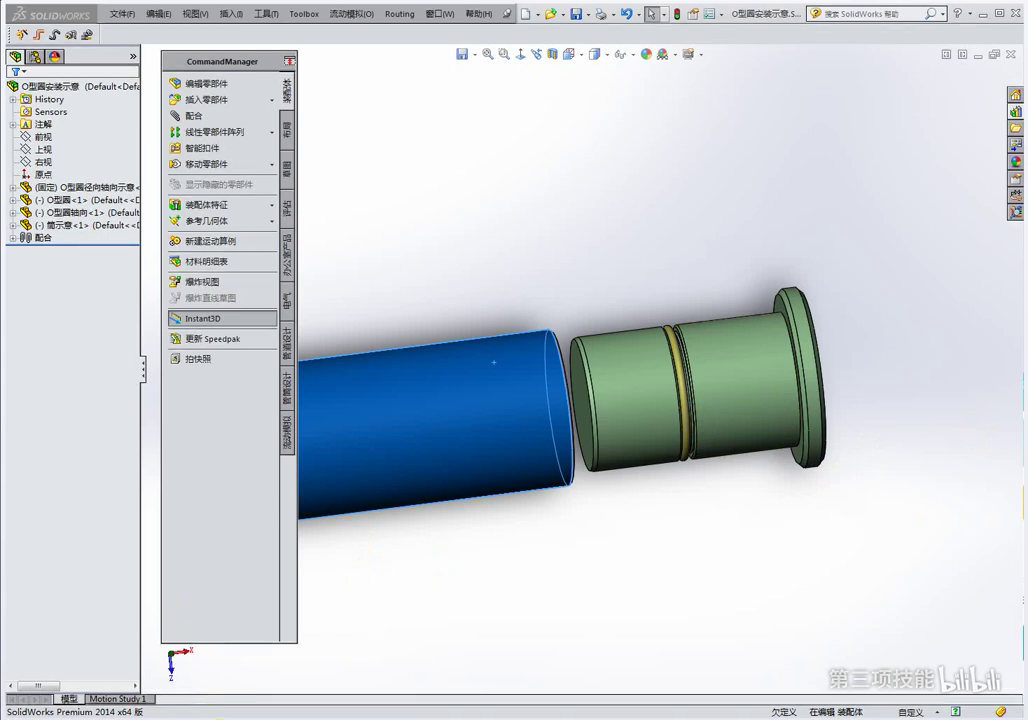
# Switch to 工程材料.pptx, shrink its window, and return to title slide 机械设计基础
pyautogui.click(229, 714)
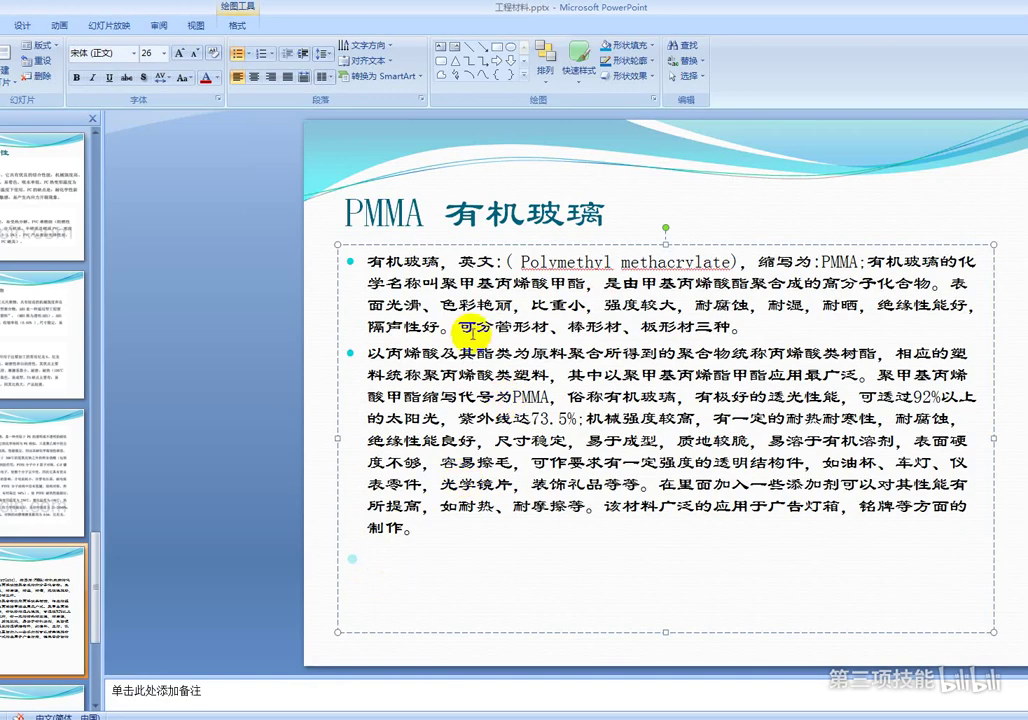
pyautogui.scroll(2, 142, 225)
pyautogui.scroll(2, 142, 225)
pyautogui.scroll(2, 108, 161)
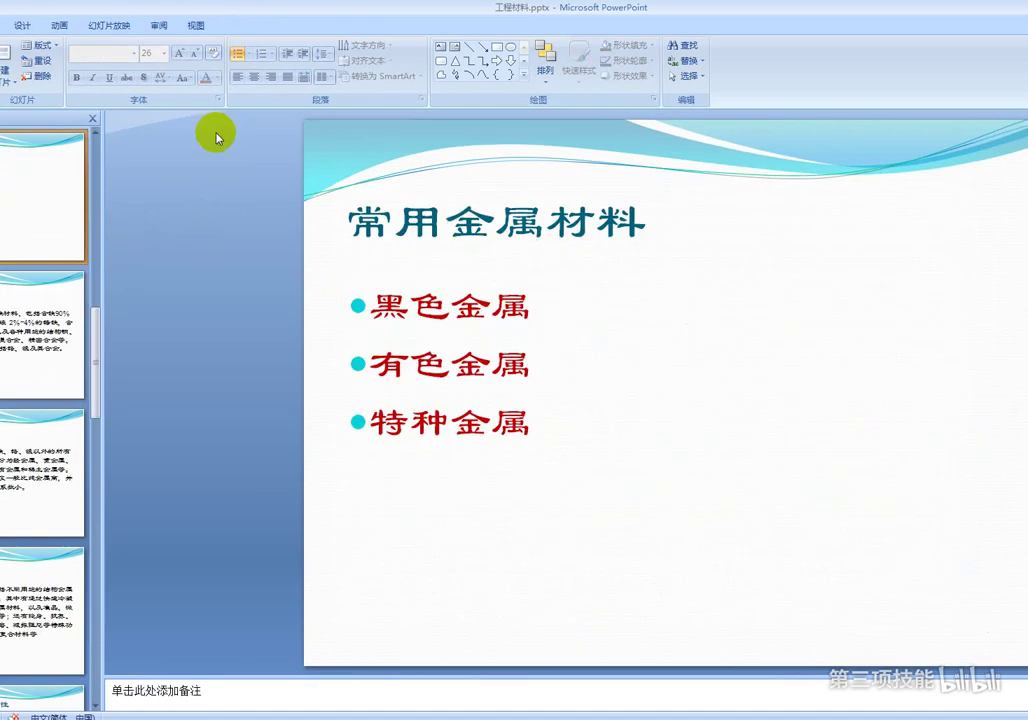
pyautogui.press('super+Down')
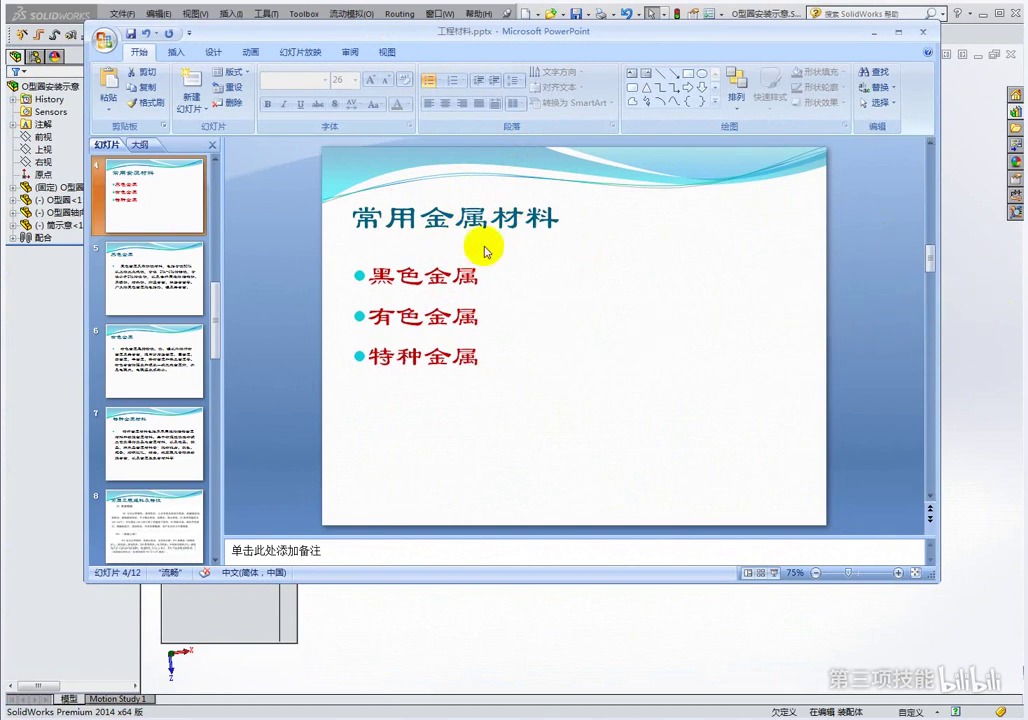
pyautogui.scroll(2, 203, 238)
pyautogui.click(155, 278)
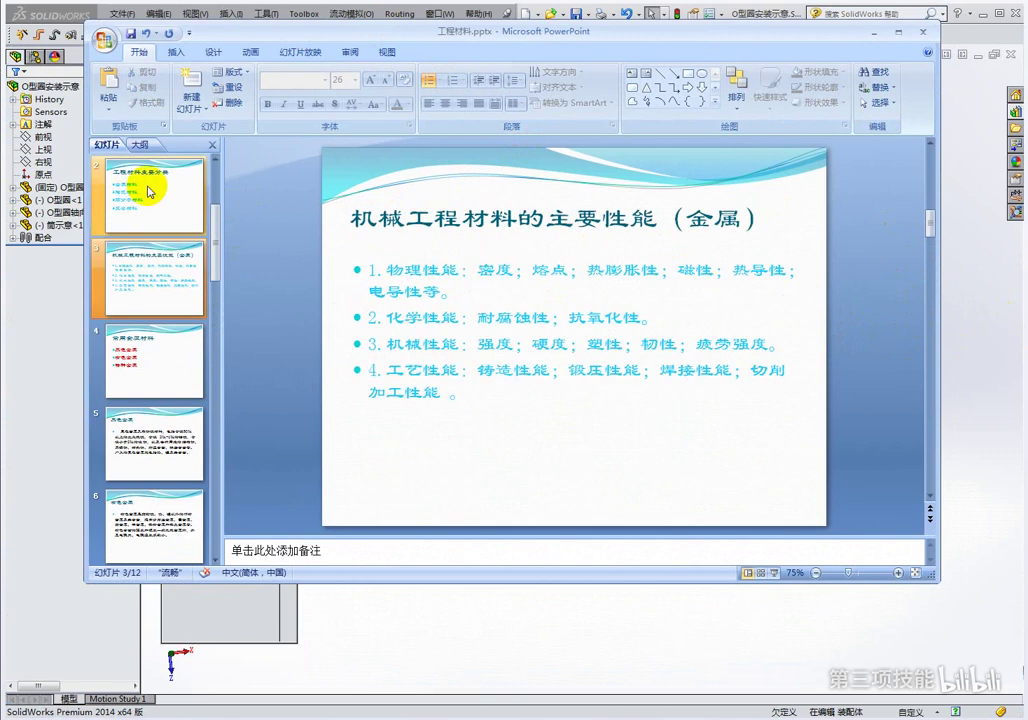
pyautogui.scroll(2, 150, 195)
pyautogui.press('Home')
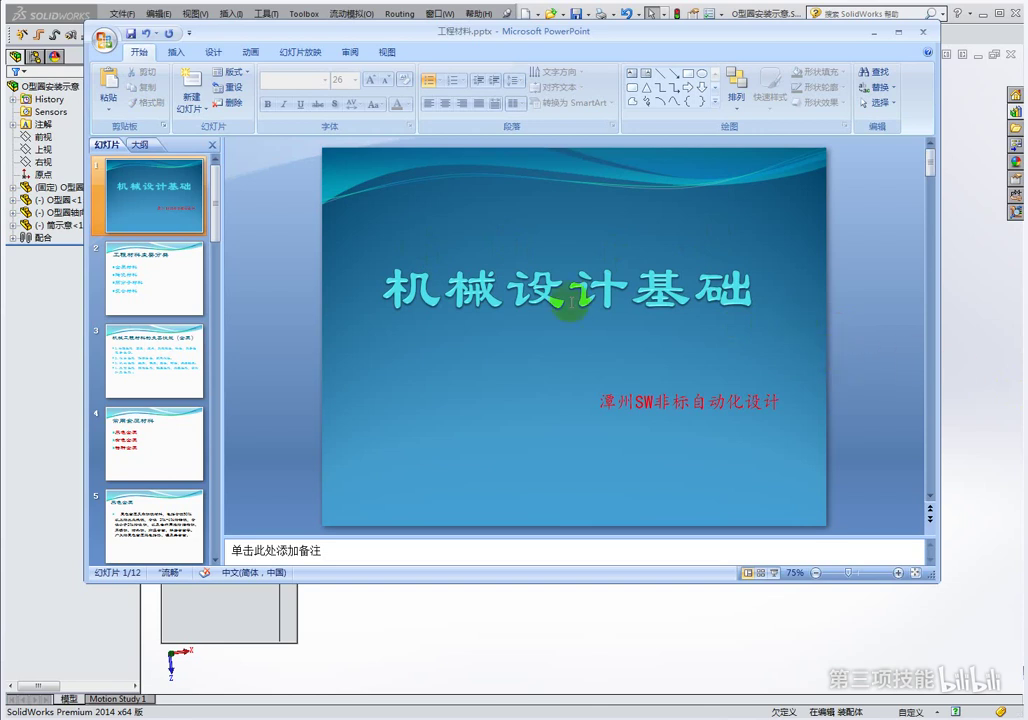
# Show slide 2 on main material categories, then slide 3 on metal properties
pyautogui.click(139, 266)
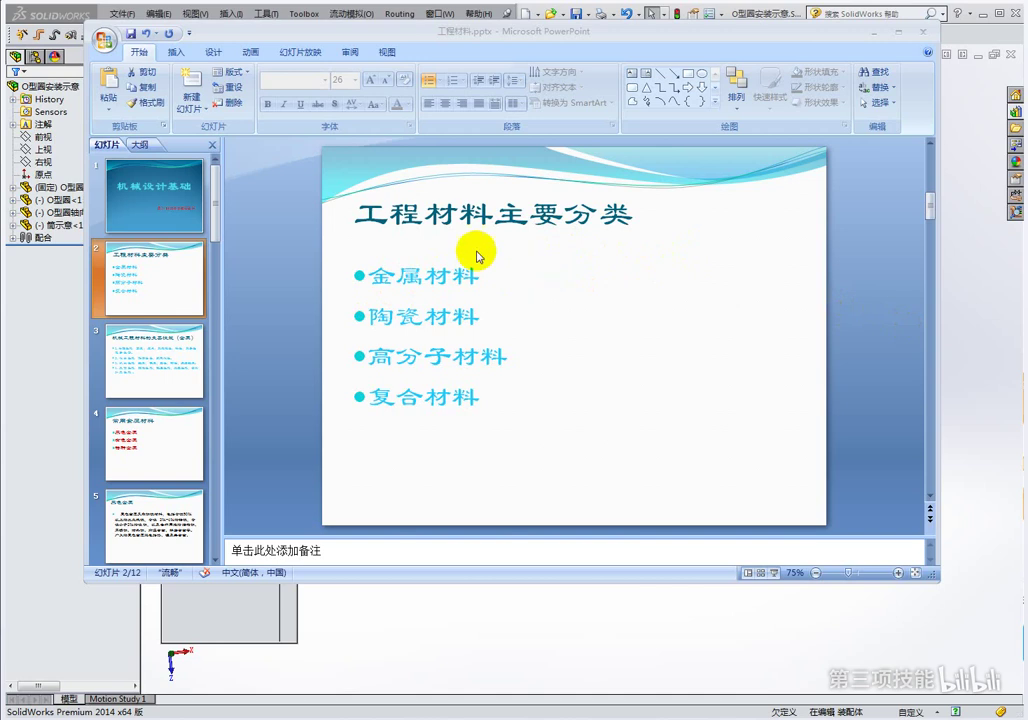
pyautogui.click(155, 352)
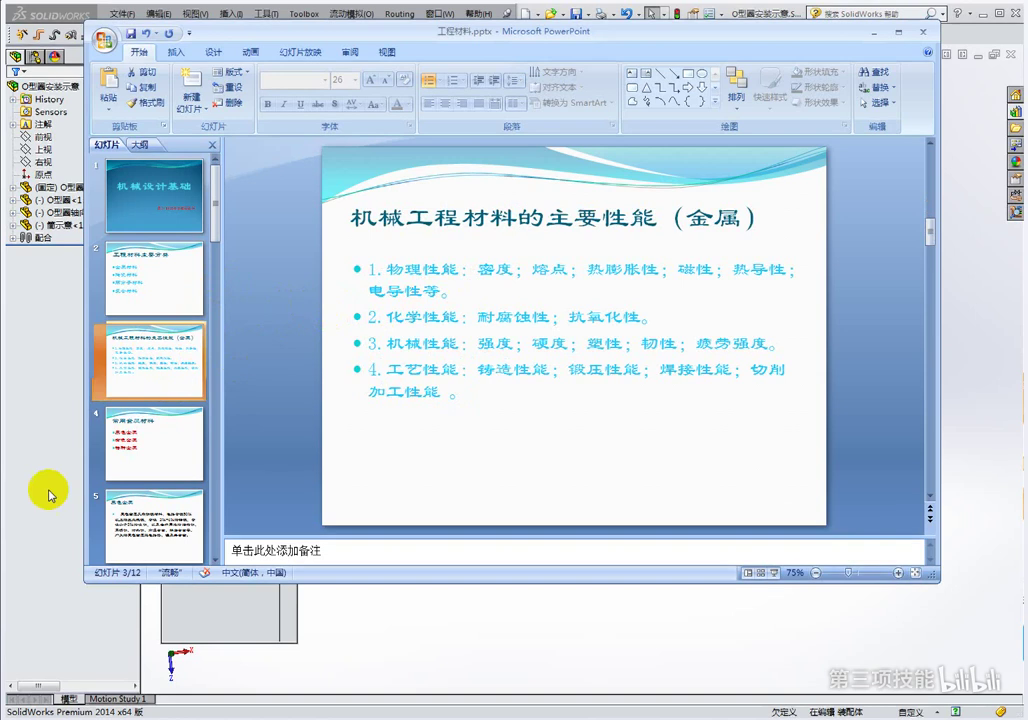
# Browse the common metal materials slide, then slides 3, 5 (黑色金属) and 7 (特种金属材料)
pyautogui.click(137, 457)
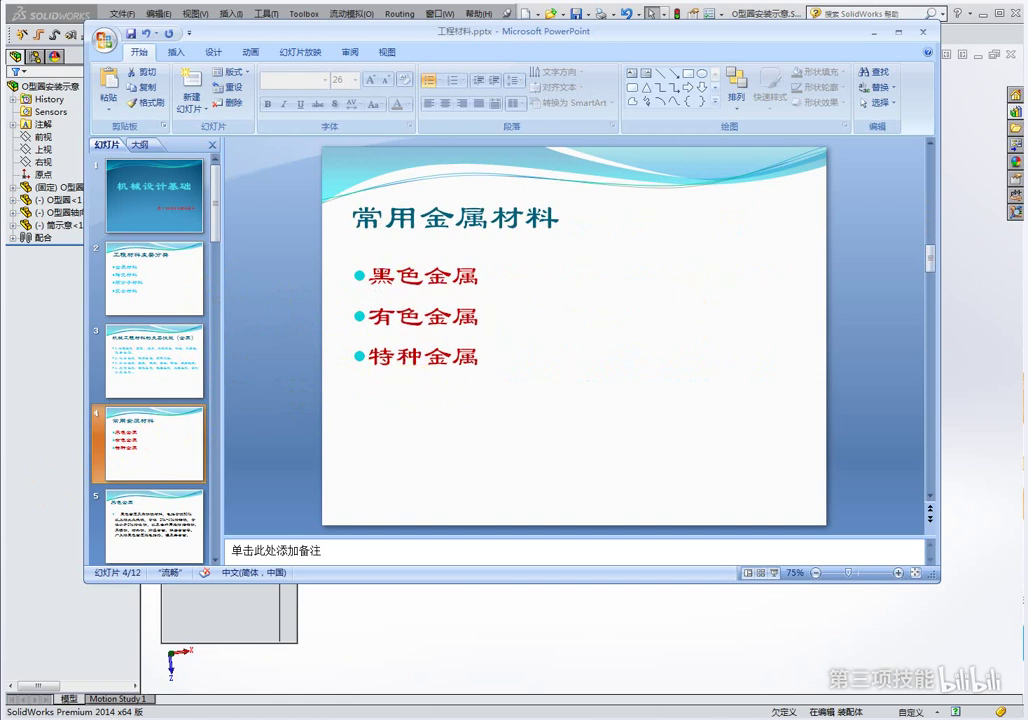
pyautogui.click(432, 358)
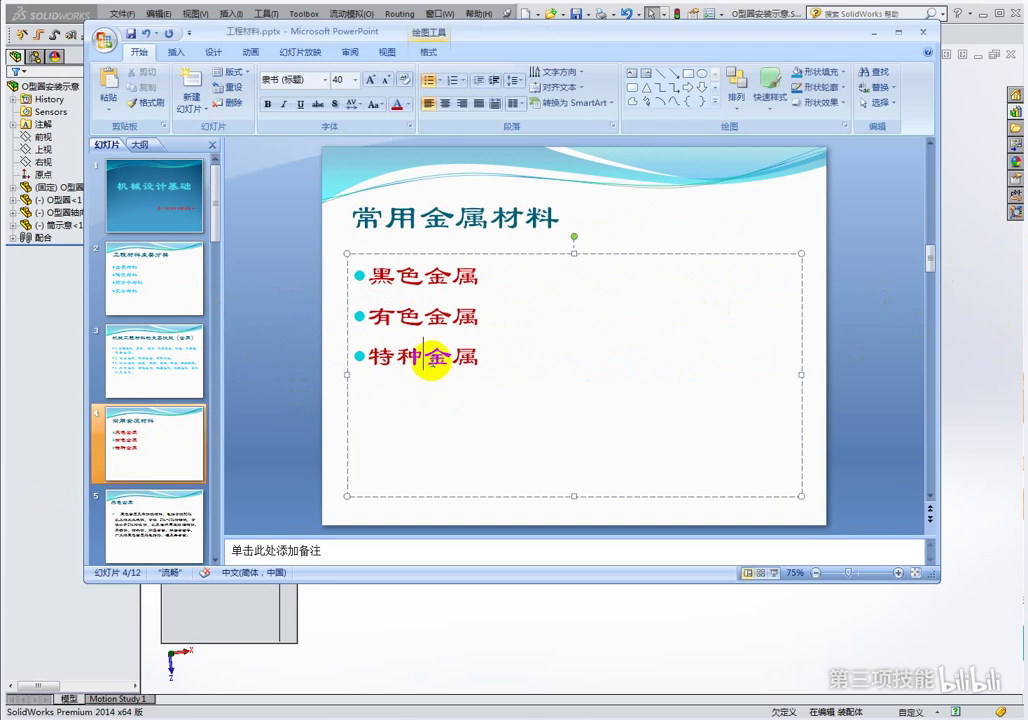
pyautogui.click(156, 362)
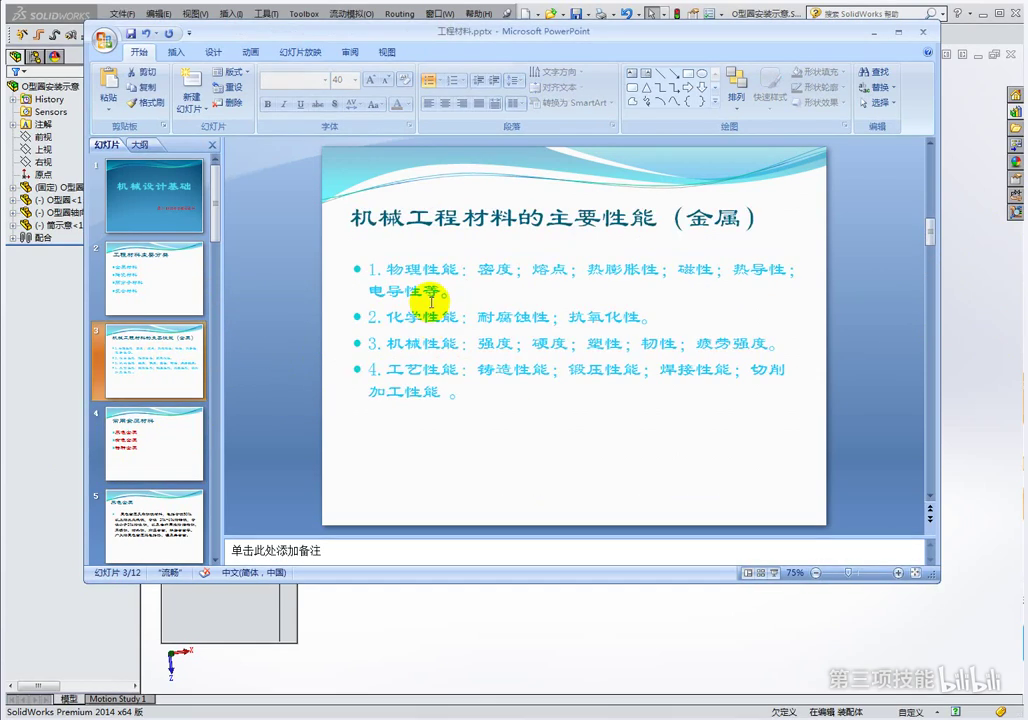
pyautogui.click(128, 518)
pyautogui.scroll(-2, 165, 475)
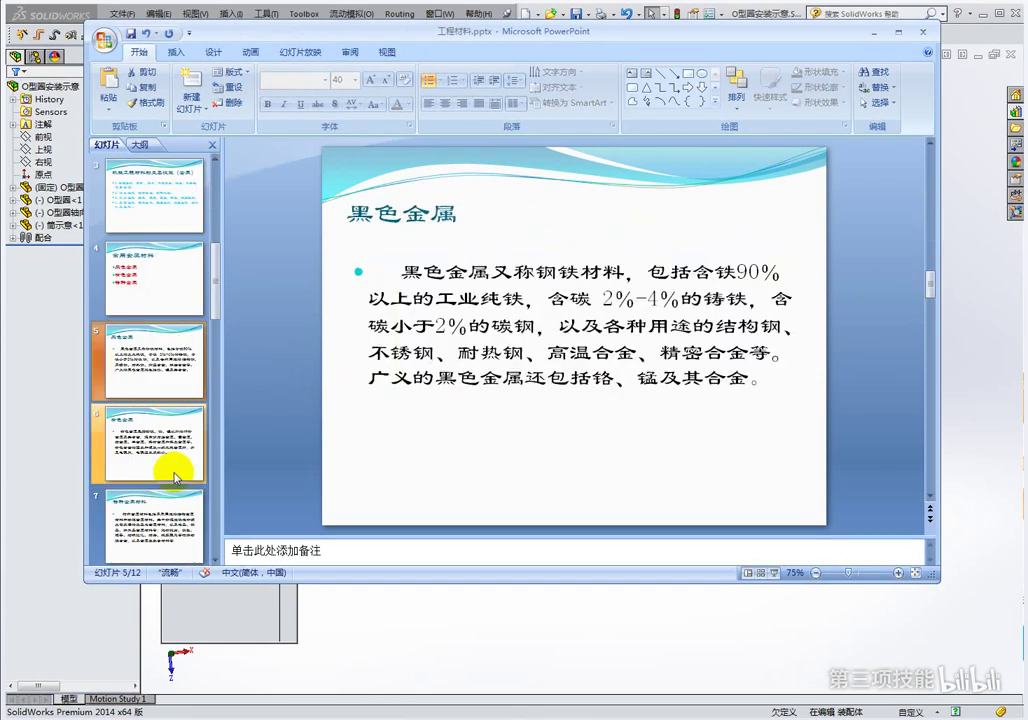
pyautogui.click(133, 508)
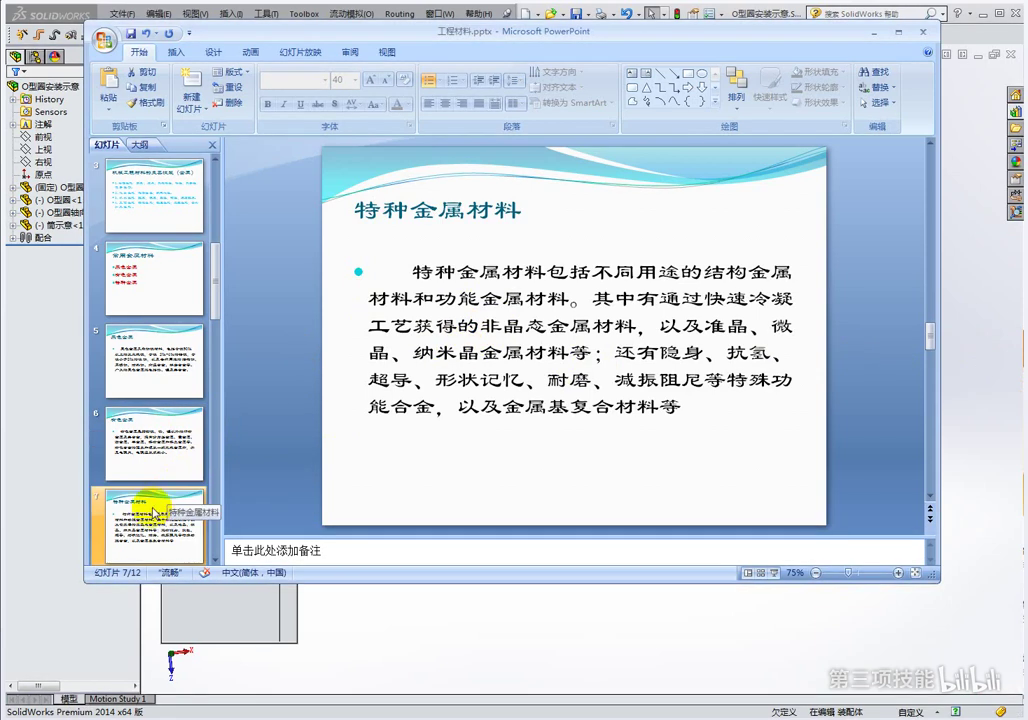
pyautogui.scroll(-1, 280, 452)
# Scroll down through slide 8 to slide 9 on ABS and PA66 plastics
pyautogui.scroll(-1, 386, 363)
pyautogui.scroll(1, 386, 363)
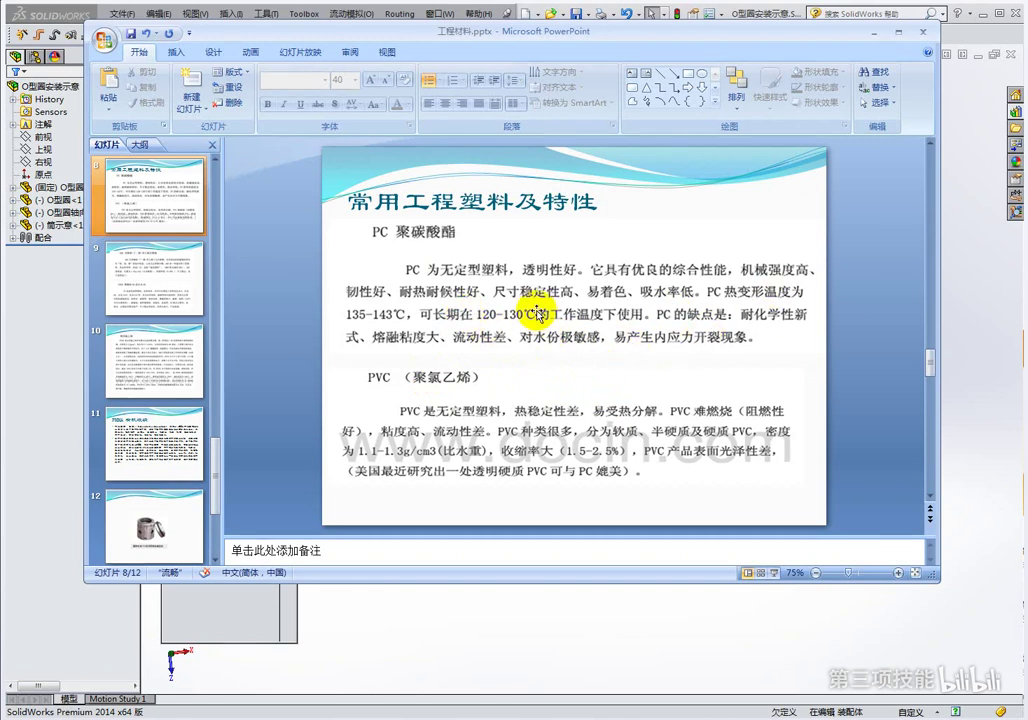
pyautogui.scroll(-1, 432, 348)
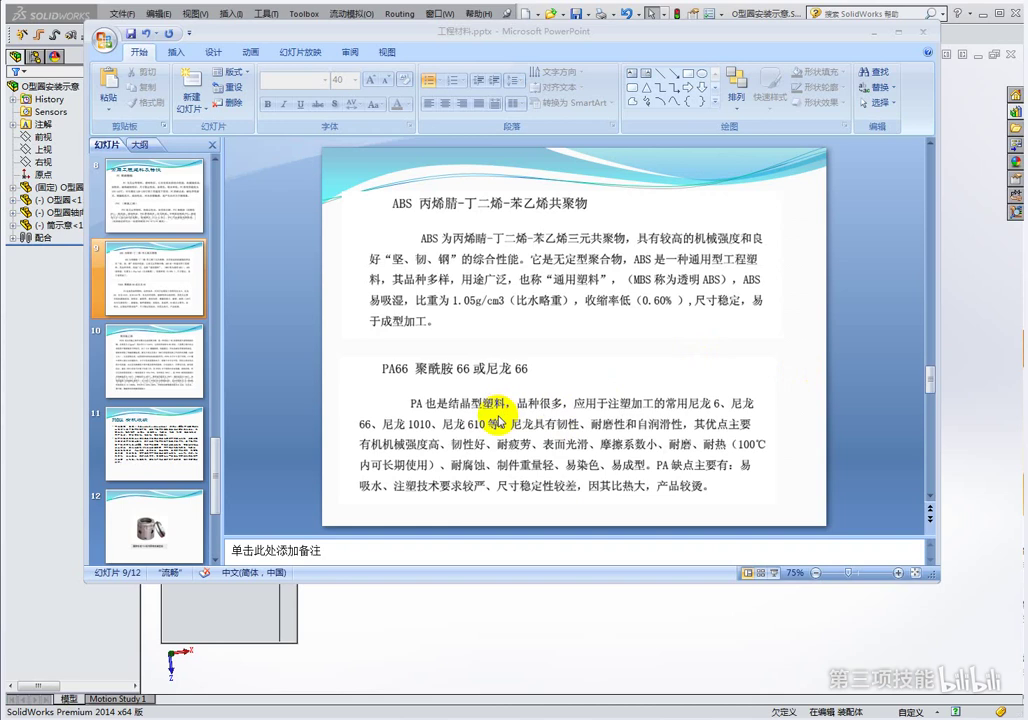
pyautogui.click(535, 410)
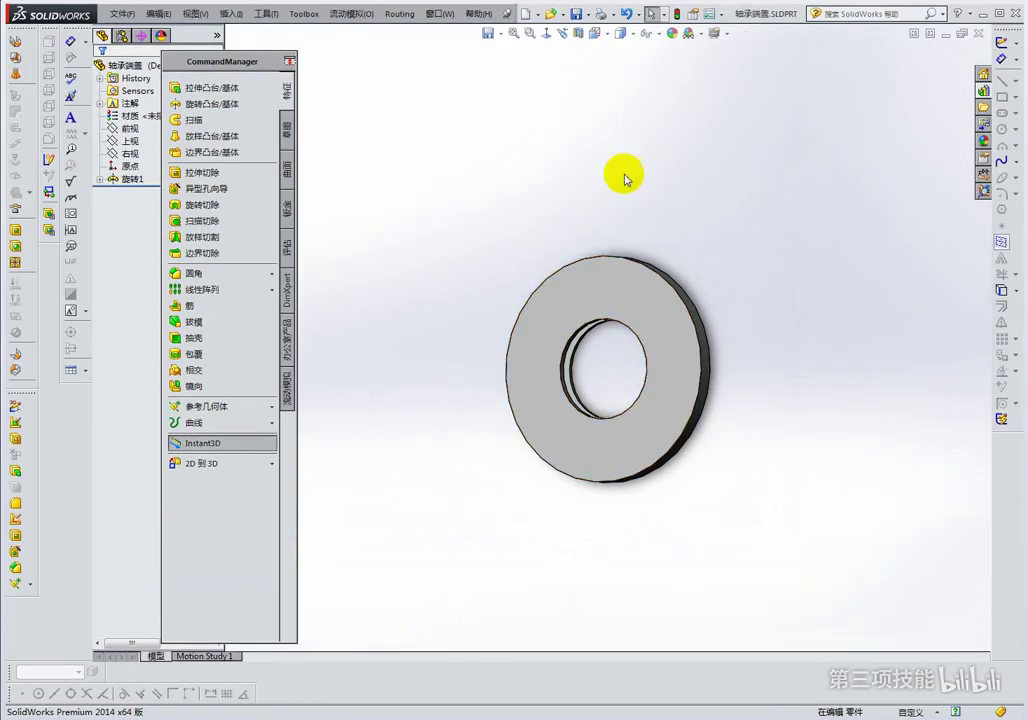
# Open the SolidWorks Window menu and dismiss it without switching documents
pyautogui.click(439, 14)
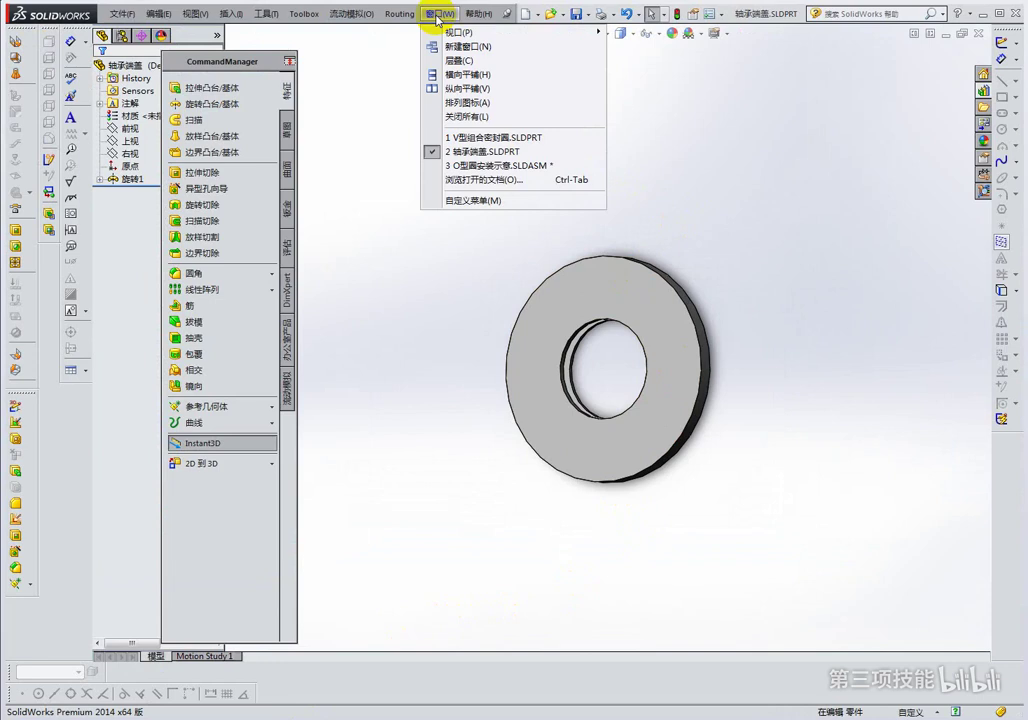
pyautogui.click(693, 170)
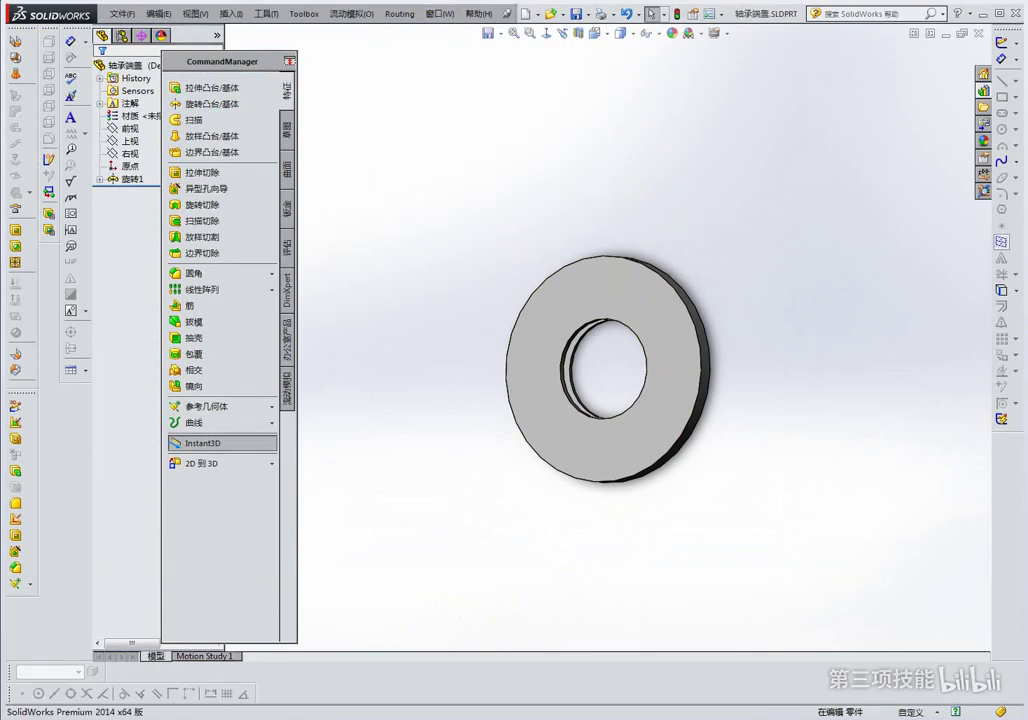
# Browse to E:\云天\教案素材\公开课 in Explorer and open 联轴器装配.SLDASM
pyautogui.press('super+e')
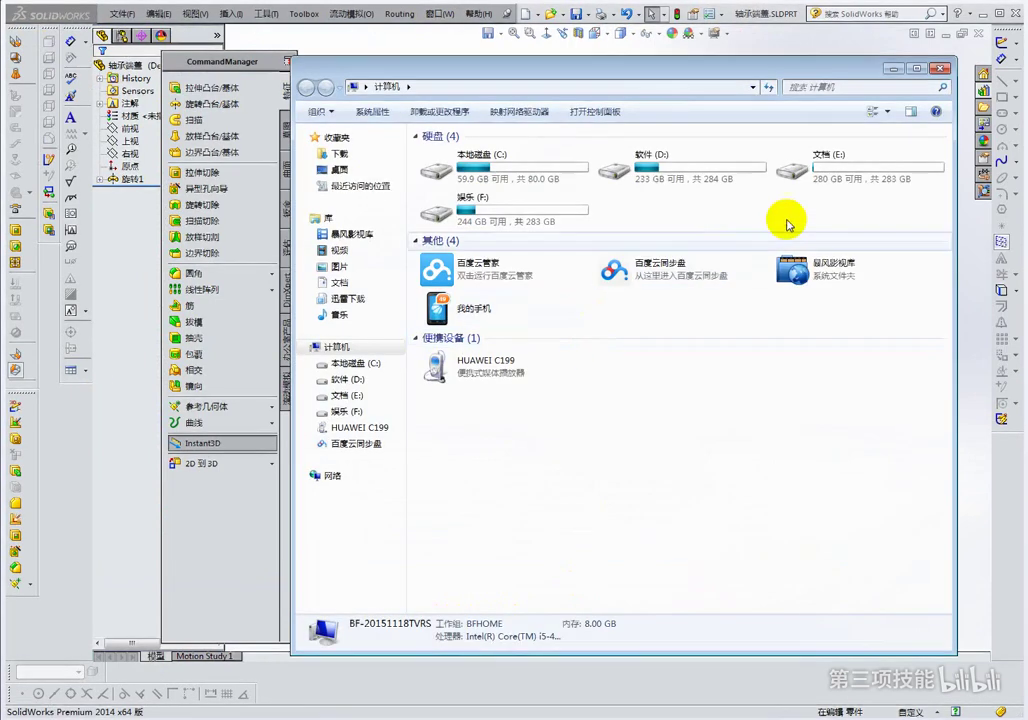
pyautogui.doubleClick(889, 175)
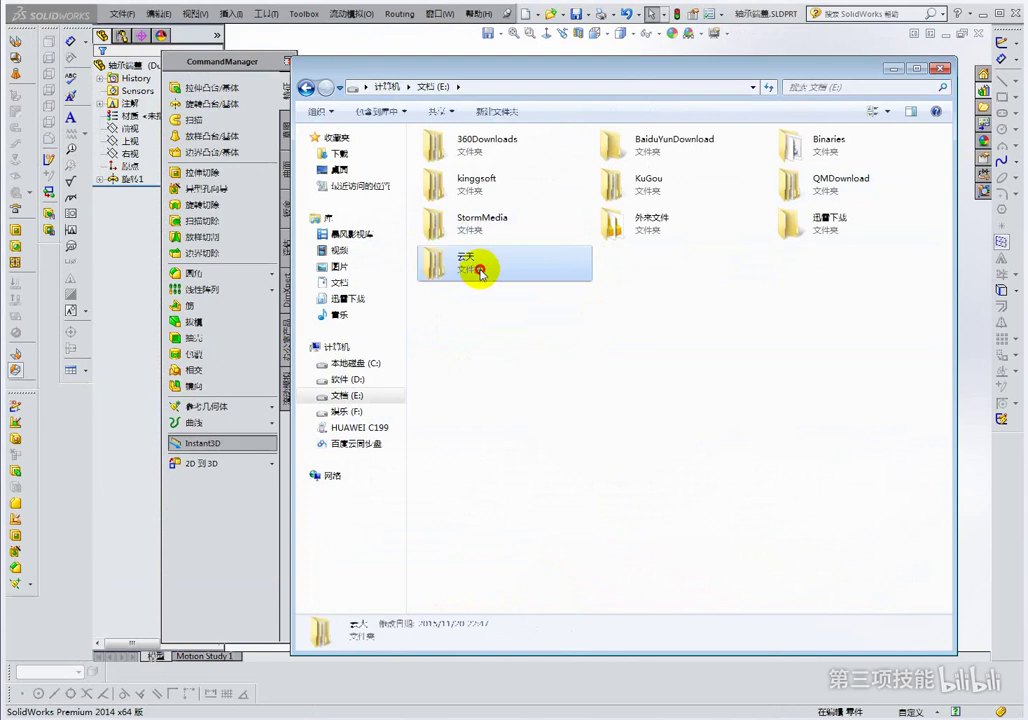
pyautogui.doubleClick(470, 264)
pyautogui.doubleClick(468, 143)
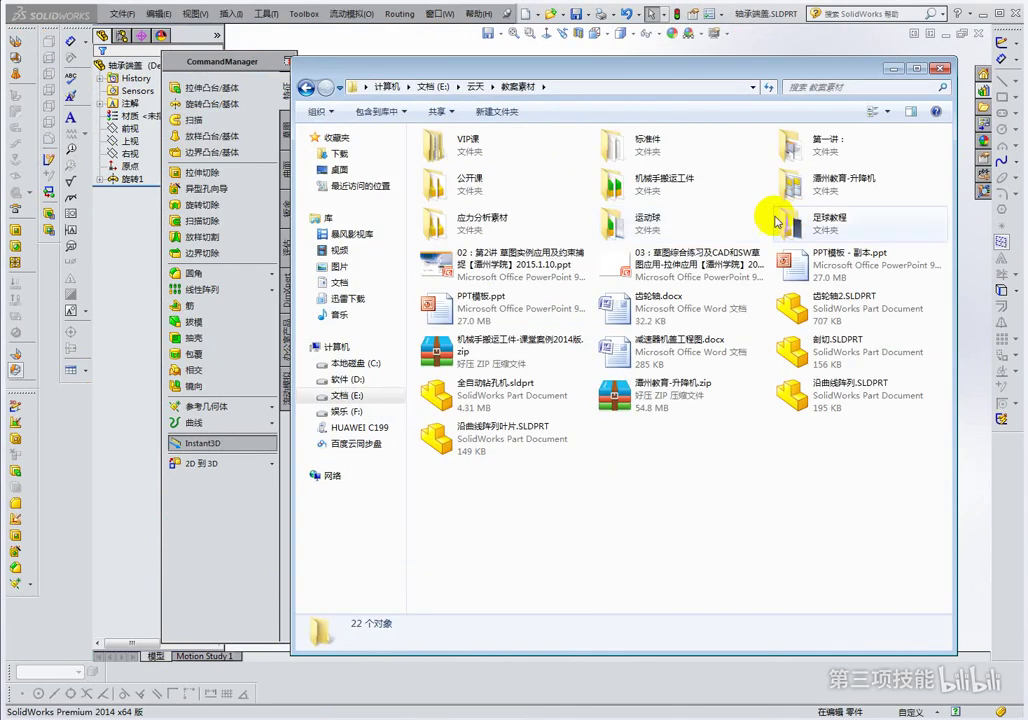
pyautogui.click(477, 183)
pyautogui.doubleClick(477, 183)
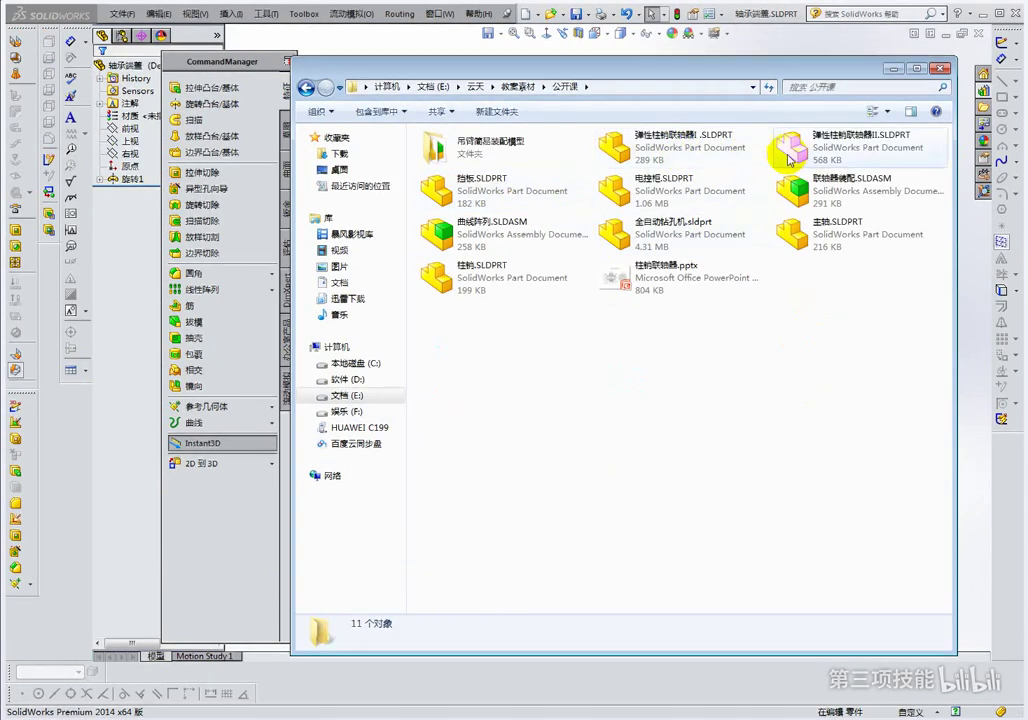
pyautogui.doubleClick(860, 185)
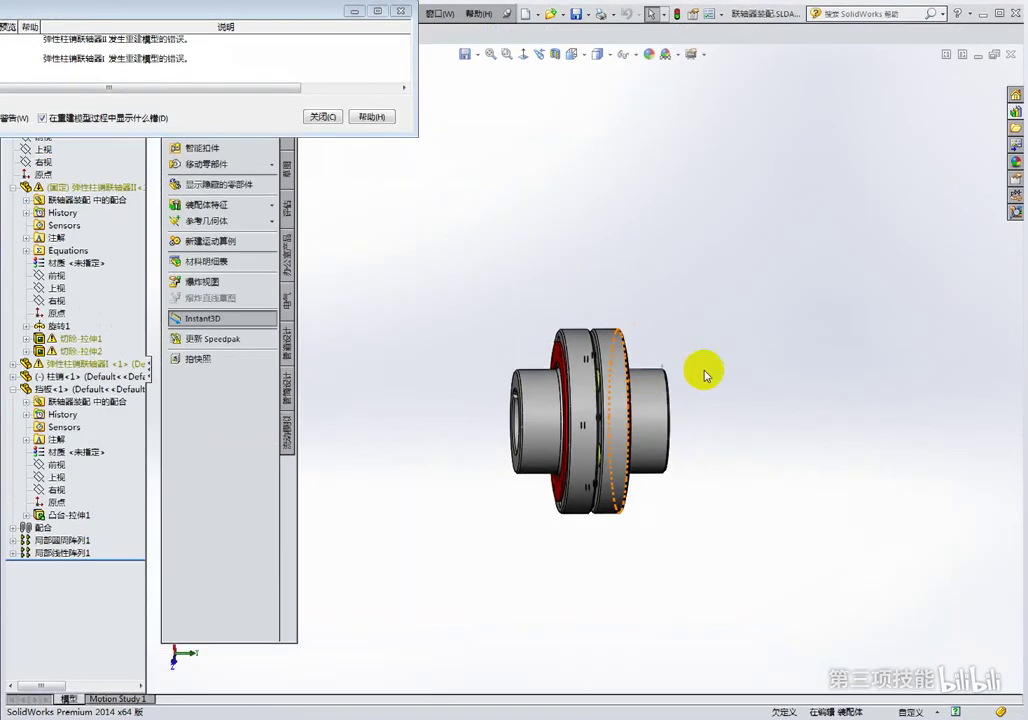
# Dismiss the rebuild error report and orbit the coupling to an angled view
pyautogui.click(322, 117)
pyautogui.scroll(-3, 551, 317)
pyautogui.scroll(-3, 597, 313)
pyautogui.moveTo(597, 313)
pyautogui.mouseDown(button='middle')
pyautogui.moveTo(480, 202)
pyautogui.moveTo(643, 179)
pyautogui.moveTo(649, 355)
pyautogui.moveTo(643, 363)
pyautogui.moveTo(608, 349)
pyautogui.moveTo(566, 374)
pyautogui.mouseUp(button='middle')
# Hide the elastic coupling hub to expose the yellow pins
pyautogui.rightClick(568, 377)
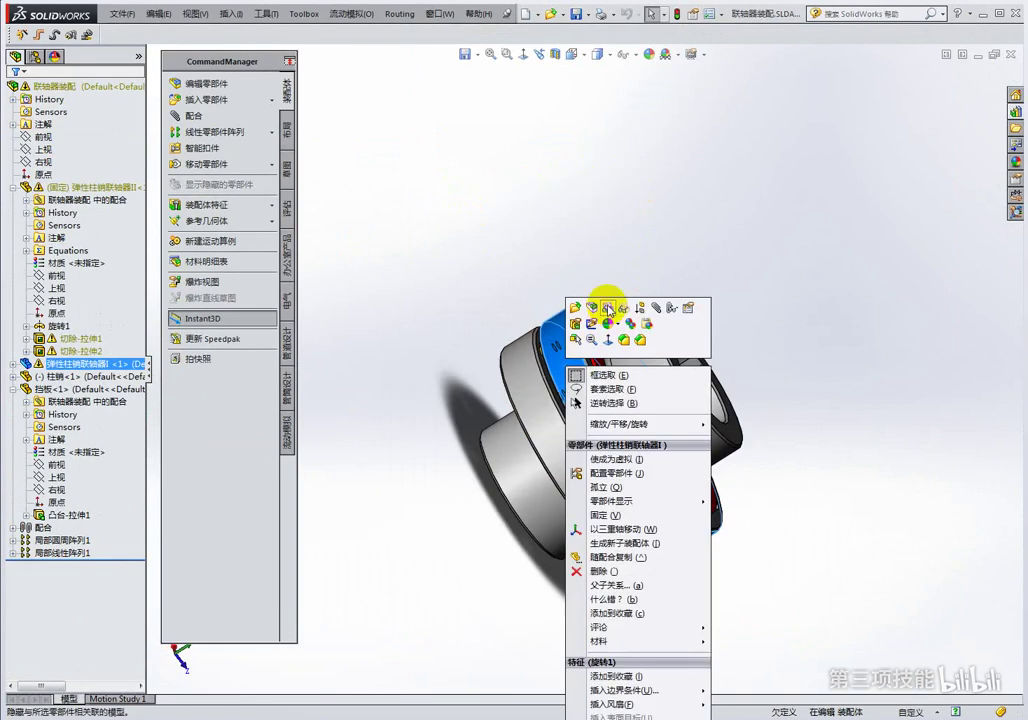
pyautogui.press('Tab')
pyautogui.press('Tab')
pyautogui.moveTo(668, 340)
pyautogui.mouseDown(button='middle')
pyautogui.moveTo(739, 429)
pyautogui.moveTo(612, 375)
pyautogui.moveTo(596, 342)
pyautogui.moveTo(565, 375)
pyautogui.mouseUp(button='middle')
# Select pins in the circular pattern, ending with pin 柱销<3>
pyautogui.click(610, 372)
pyautogui.click(578, 347)
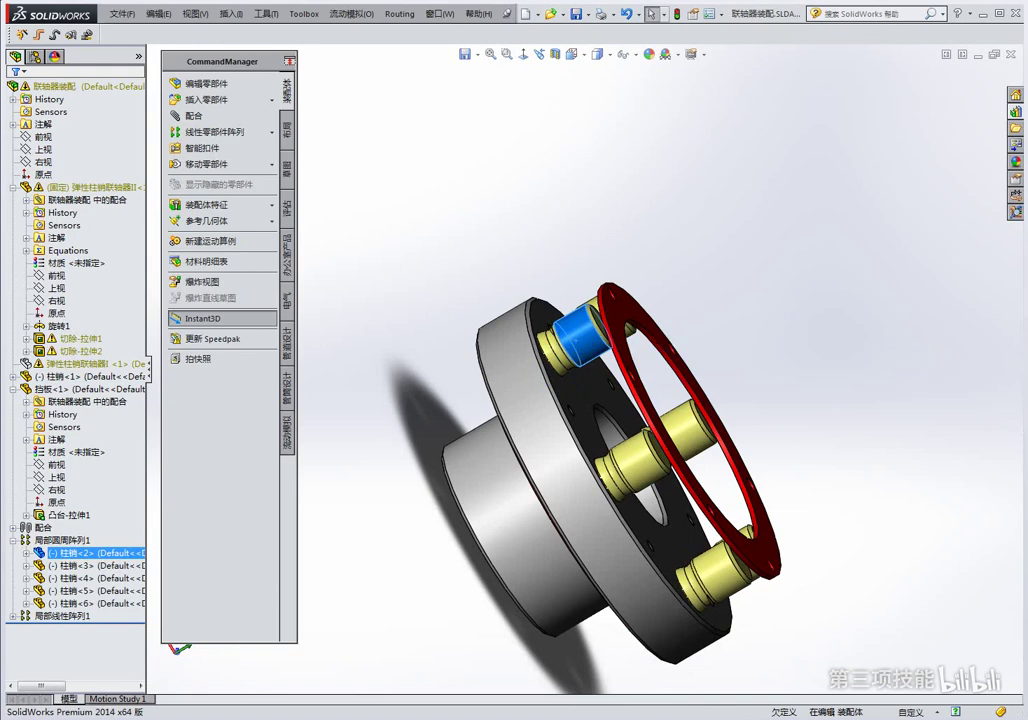
pyautogui.moveTo(918, 390)
pyautogui.mouseDown(button='middle')
pyautogui.moveTo(922, 404)
pyautogui.moveTo(884, 414)
pyautogui.moveTo(849, 468)
pyautogui.moveTo(895, 562)
pyautogui.moveTo(760, 440)
pyautogui.mouseUp(button='middle')
pyautogui.click(720, 445)
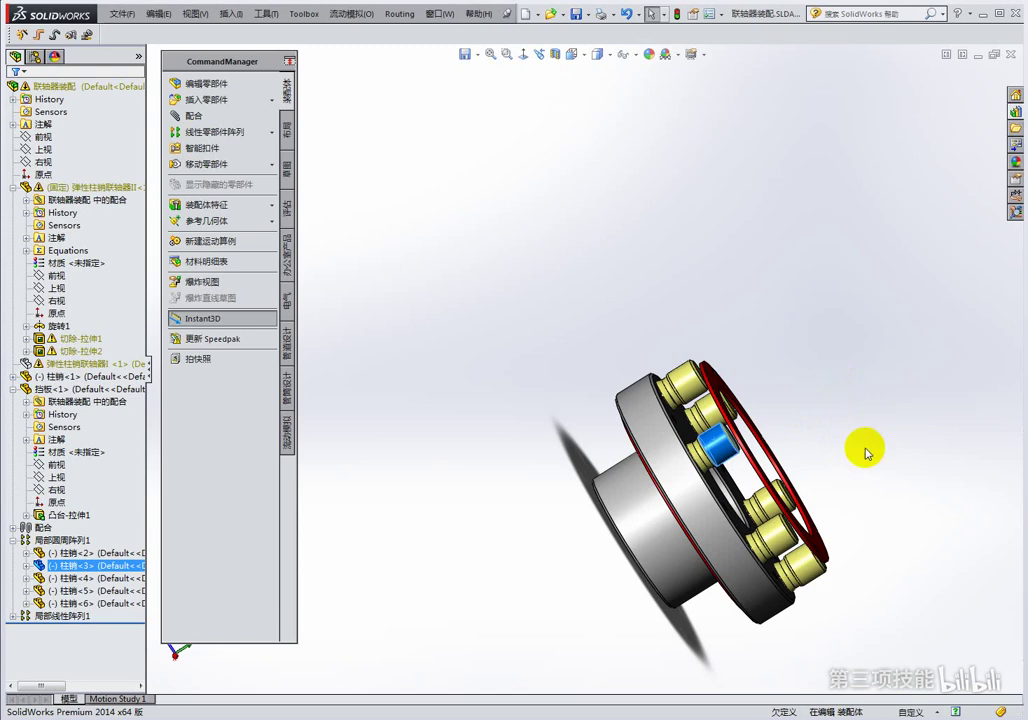
# Hide pin 柱销<3> and orbit around the remaining pins and red retaining ring
pyautogui.press('Tab')
pyautogui.moveTo(810, 422)
pyautogui.mouseDown(button='middle')
pyautogui.moveTo(798, 396)
pyautogui.moveTo(836, 411)
pyautogui.mouseUp(button='middle')
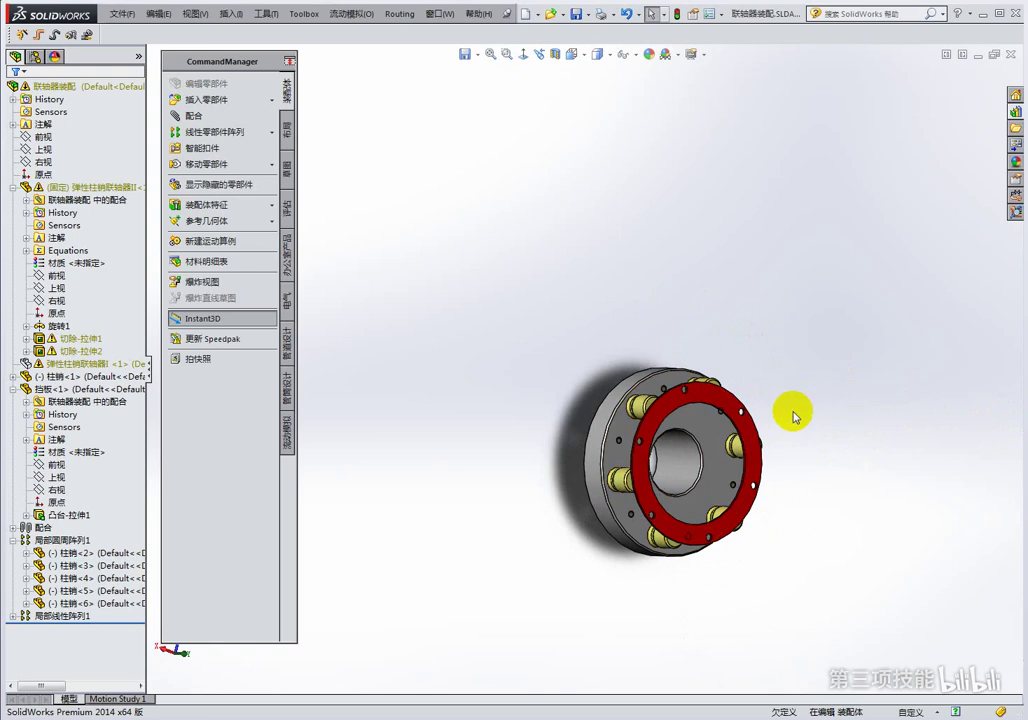
pyautogui.moveTo(842, 408)
pyautogui.mouseDown(button='middle')
pyautogui.moveTo(906, 420)
pyautogui.moveTo(737, 413)
pyautogui.mouseUp(button='middle')
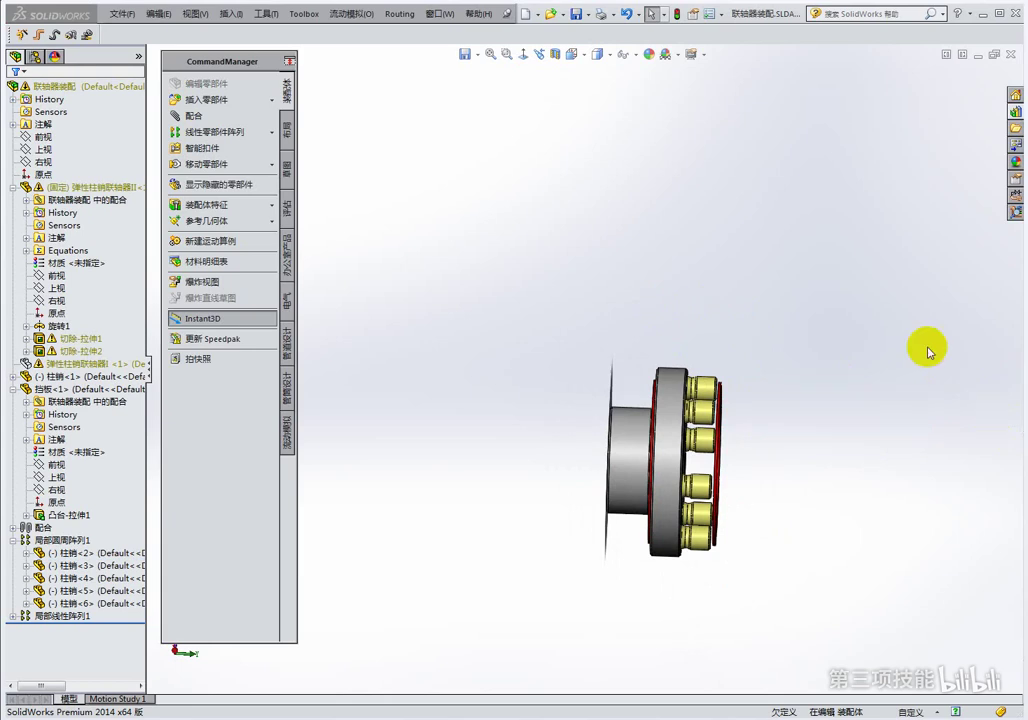
pyautogui.moveTo(695, 410)
pyautogui.mouseDown(button='middle')
pyautogui.moveTo(655, 372)
pyautogui.moveTo(718, 378)
pyautogui.mouseUp(button='middle')
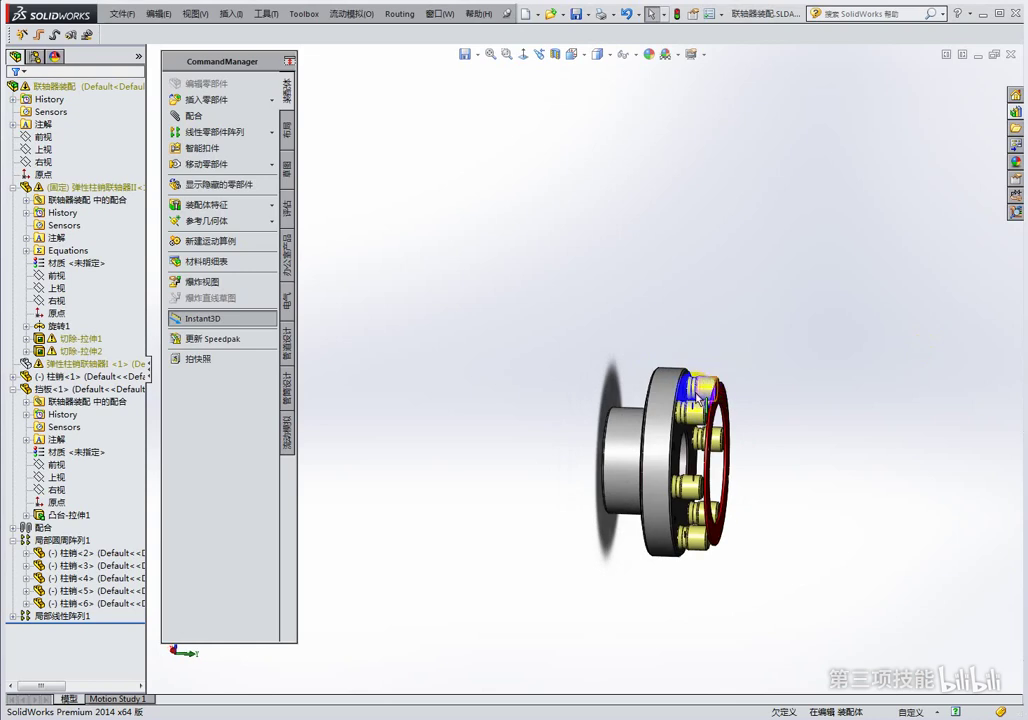
pyautogui.scroll(-2, 697, 392)
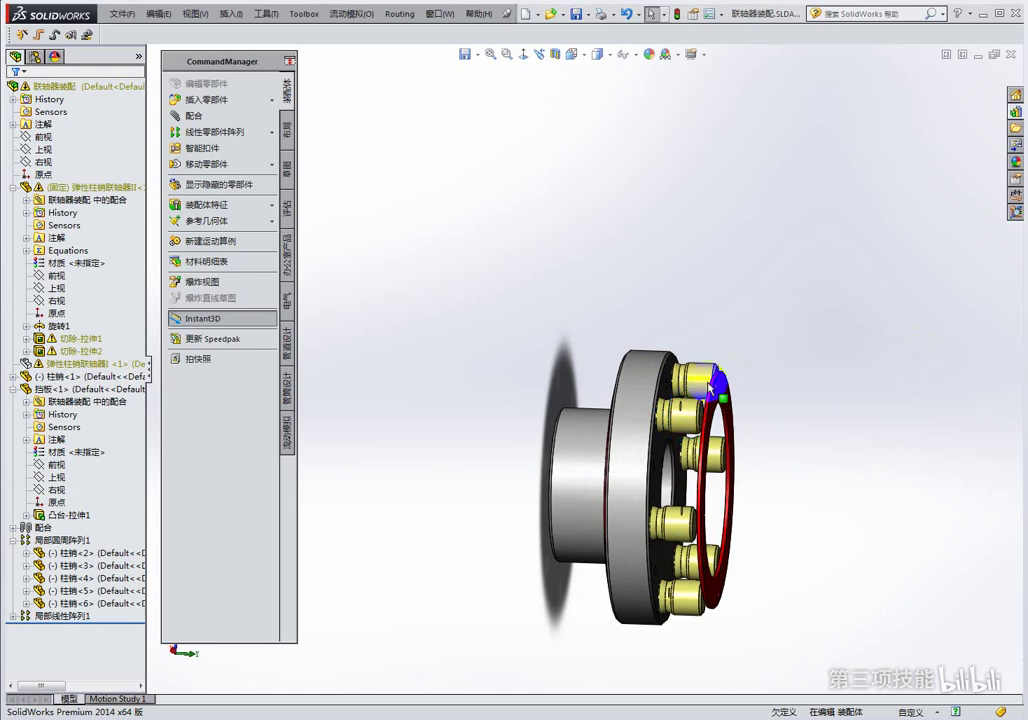
pyautogui.moveTo(732, 355); pyautogui.dragTo(700, 362, button='middle')
pyautogui.moveTo(774, 387)
pyautogui.mouseDown(button='middle')
pyautogui.moveTo(831, 378)
pyautogui.moveTo(773, 378)
pyautogui.moveTo(812, 394)
pyautogui.mouseUp(button='middle')
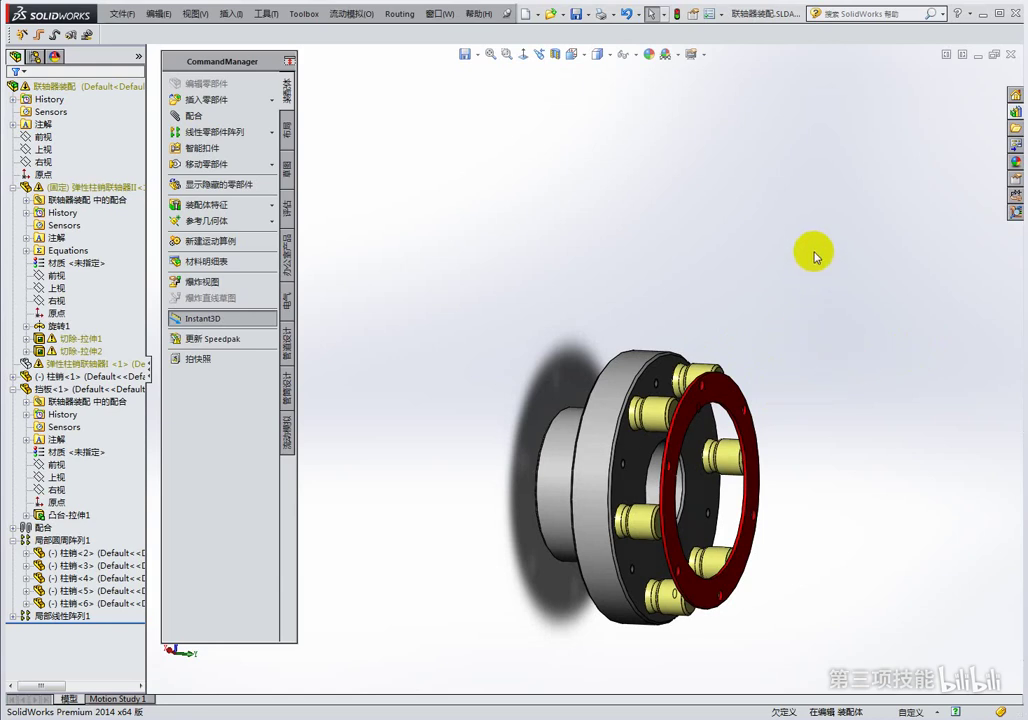
# Close the coupling assembly without saving, then switch to the PowerPoint materials presentation
pyautogui.click(1011, 57)
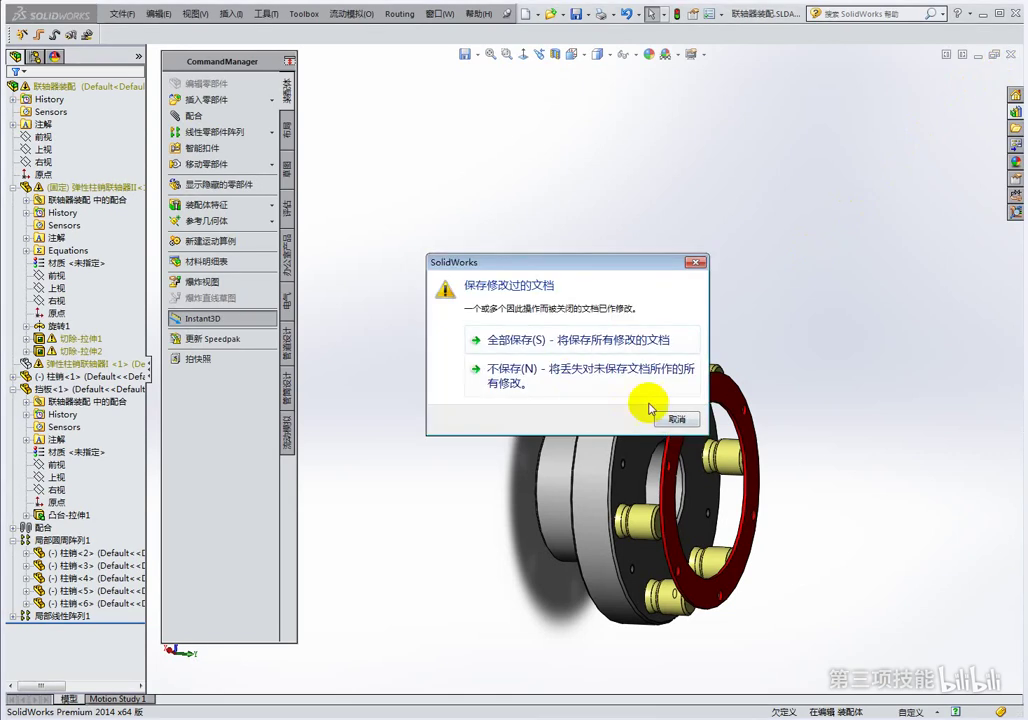
pyautogui.press('n')
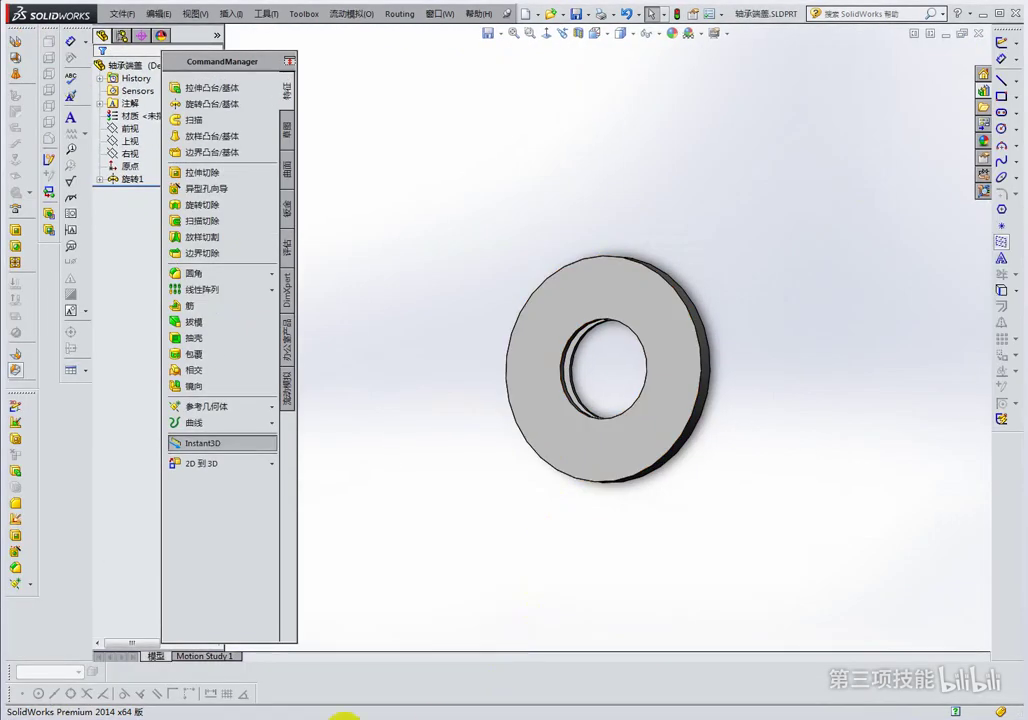
pyautogui.hotkey('alt', 'Tab')
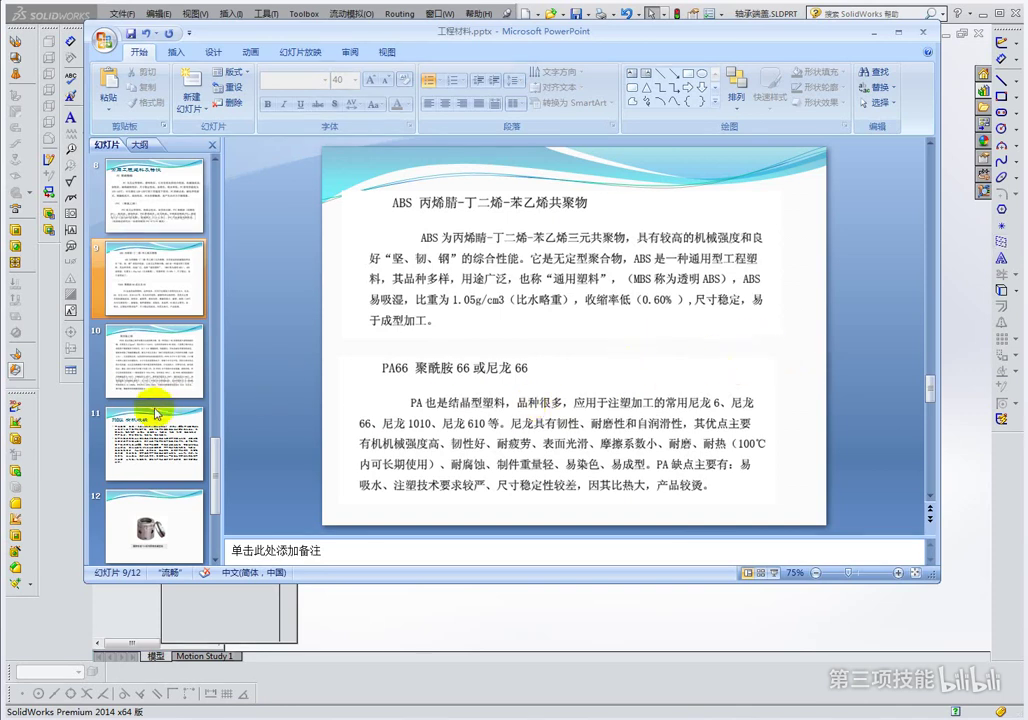
# Browse from the ABS/PA66 slide through PTFE slide 10 and slide 11 to slide 12's pump seal photo
pyautogui.click(154, 378)
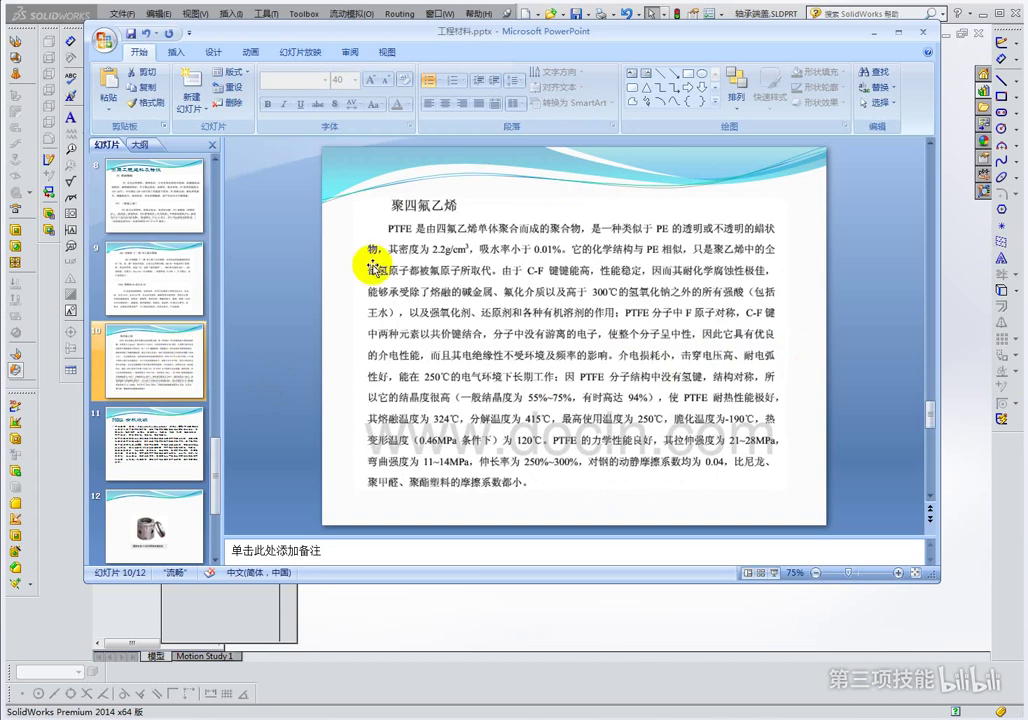
pyautogui.click(145, 270)
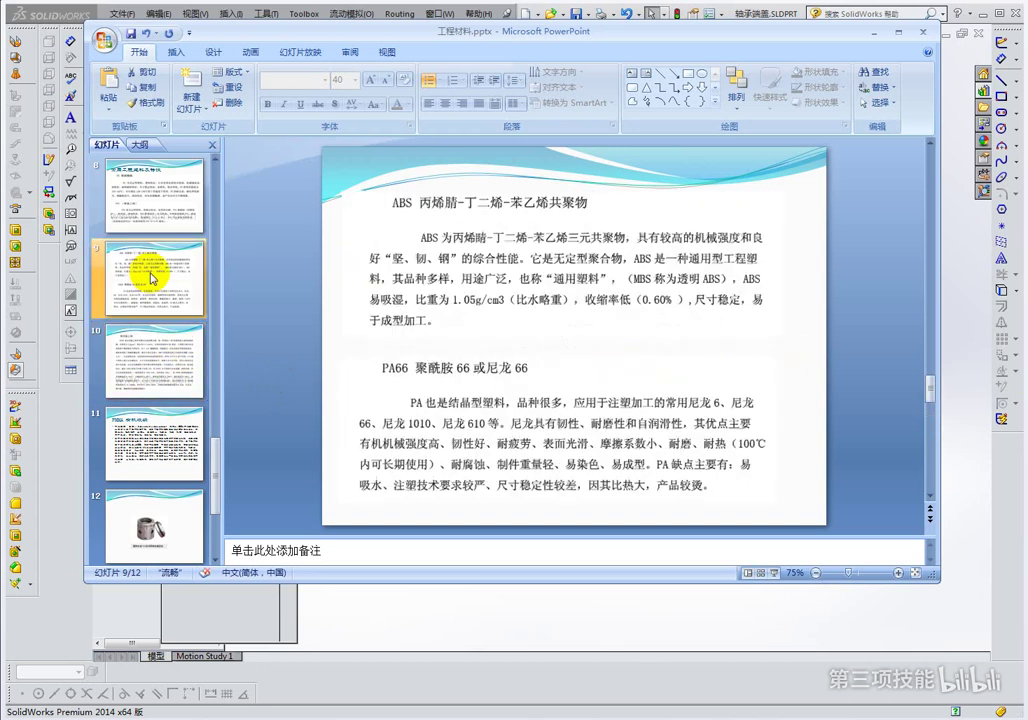
pyautogui.click(160, 350)
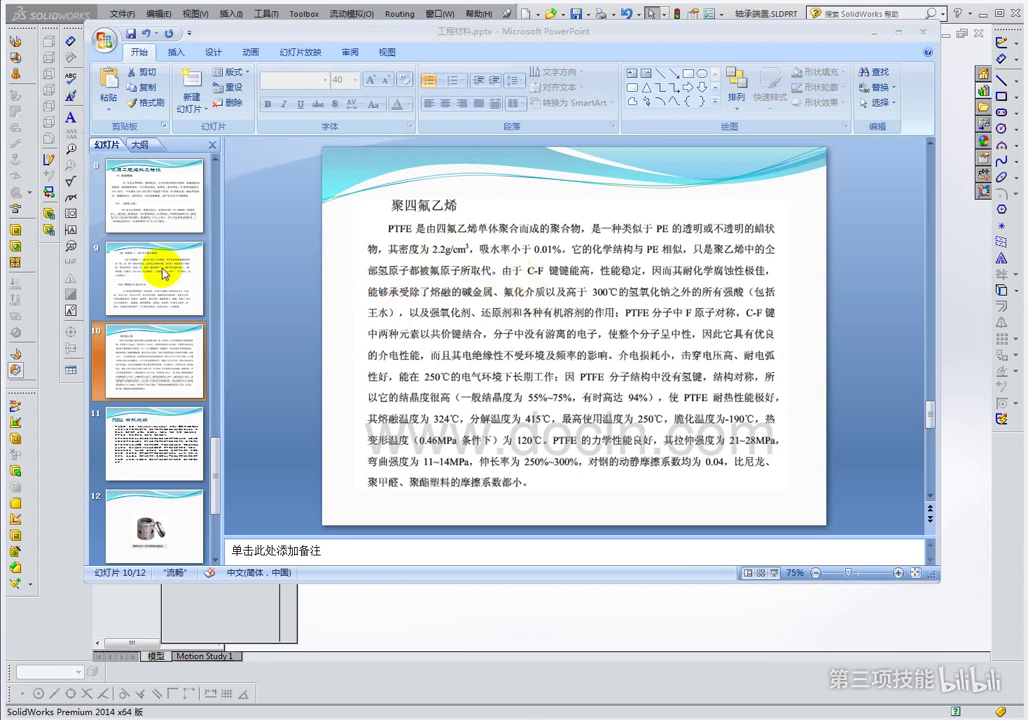
pyautogui.click(135, 430)
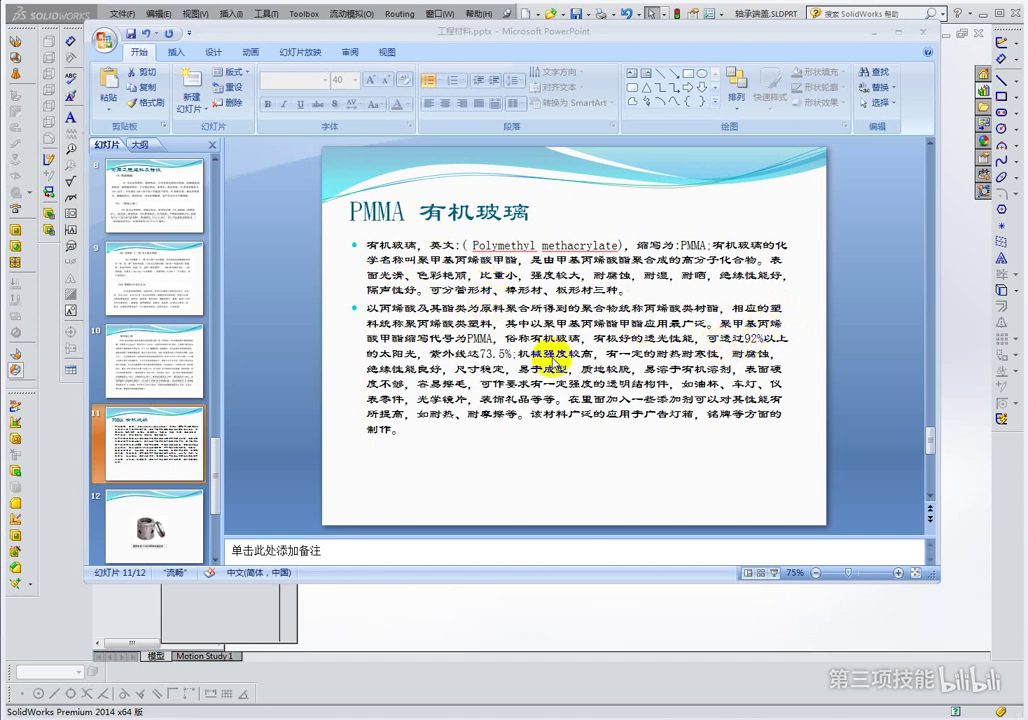
pyautogui.click(148, 528)
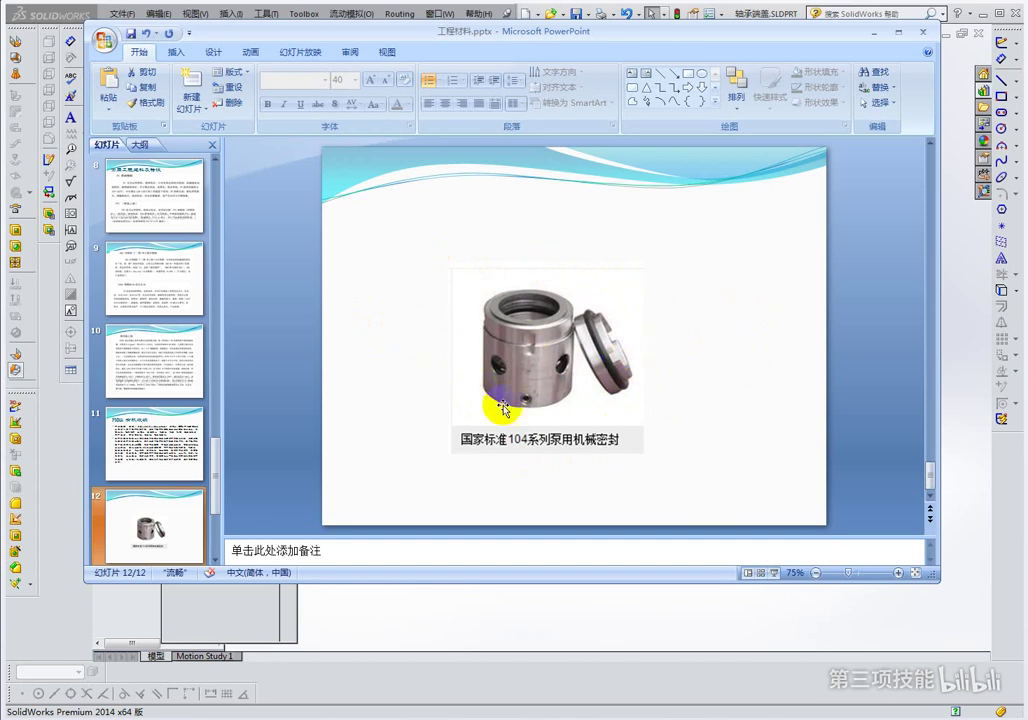
pyautogui.click(527, 316)
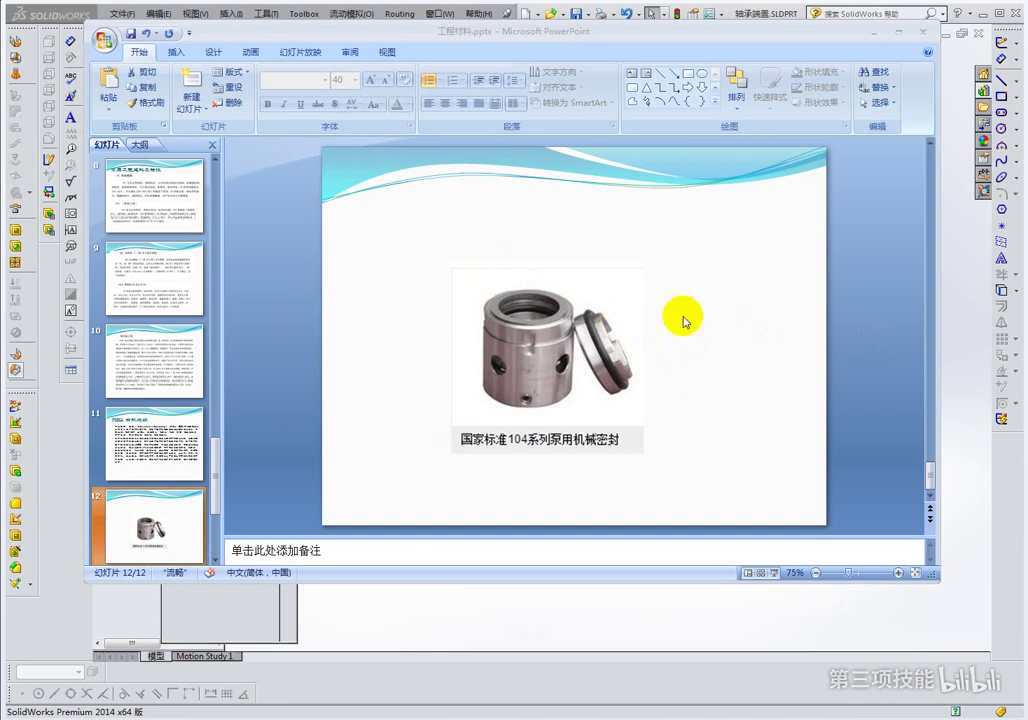
# Close PowerPoint, select the washer's Right Plane (右视), and start a Section View along it
pyautogui.click(922, 36)
pyautogui.moveTo(665, 360)
pyautogui.mouseDown(button='middle')
pyautogui.moveTo(504, 320)
pyautogui.moveTo(666, 344)
pyautogui.moveTo(702, 333)
pyautogui.moveTo(590, 204)
pyautogui.mouseUp(button='middle')
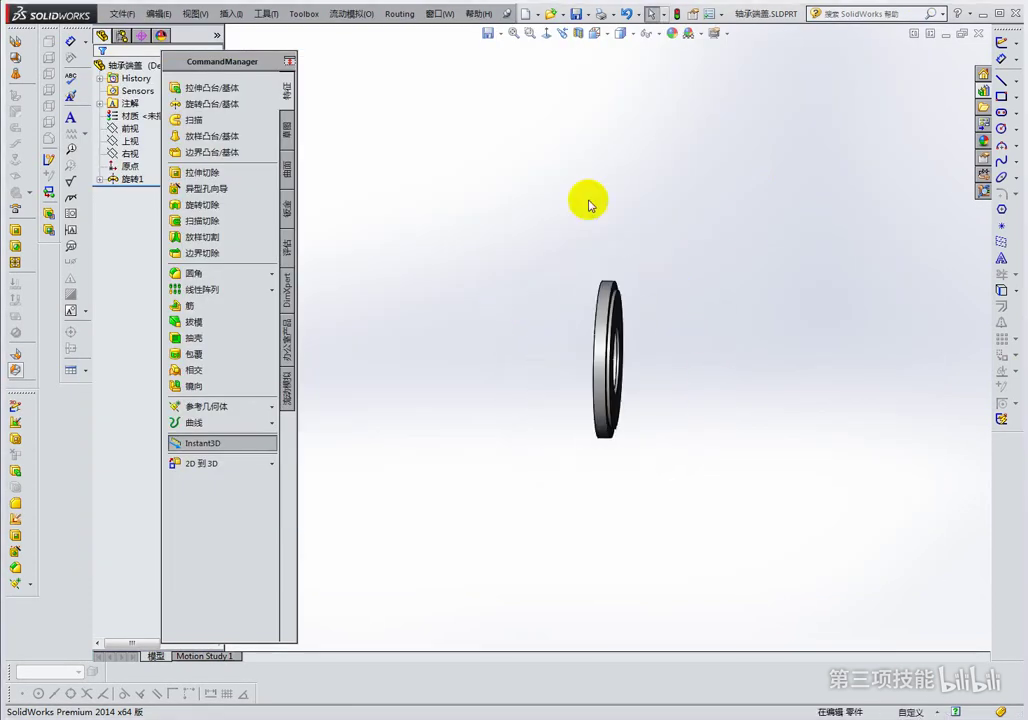
pyautogui.click(118, 141)
pyautogui.moveTo(631, 333); pyautogui.dragTo(780, 344, button='middle')
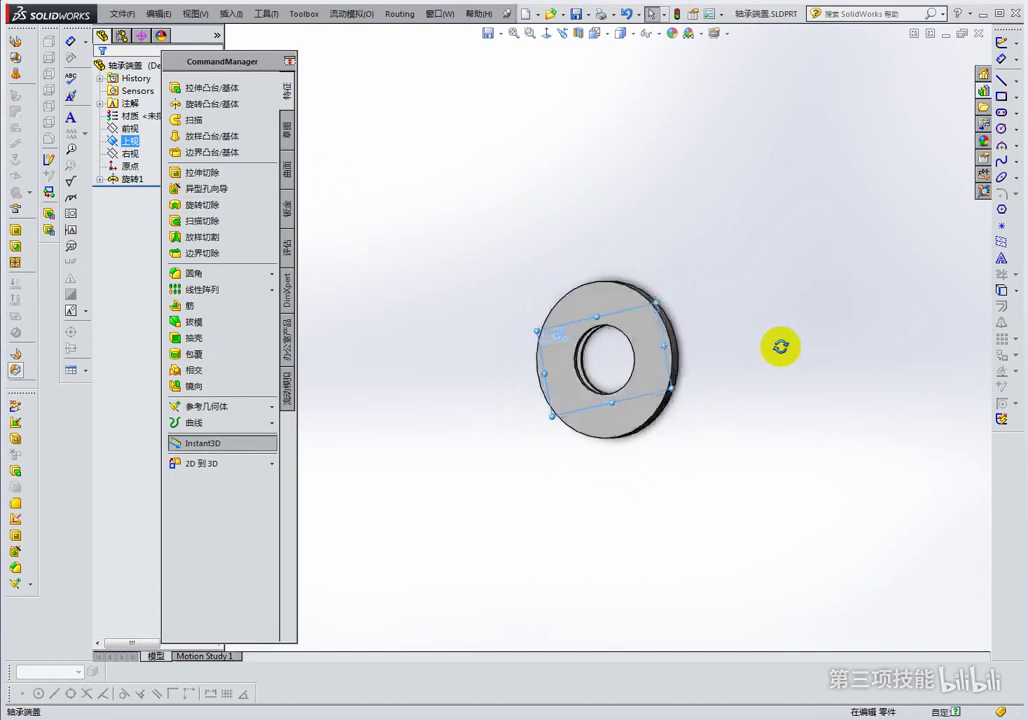
pyautogui.click(130, 153)
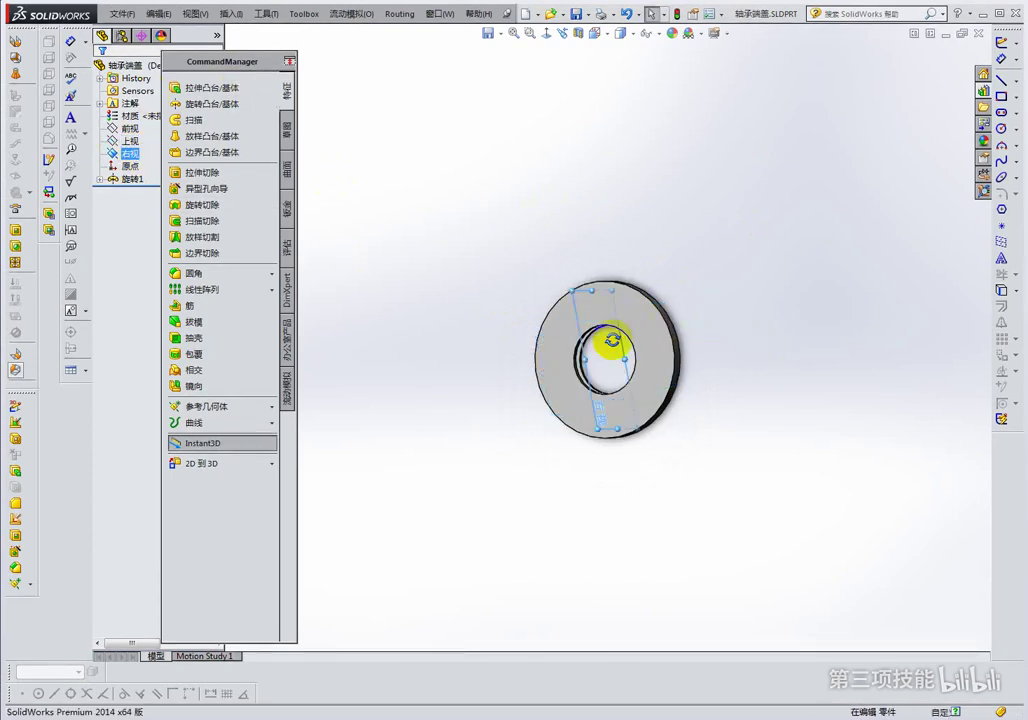
pyautogui.moveTo(615, 349); pyautogui.dragTo(590, 348, button='middle')
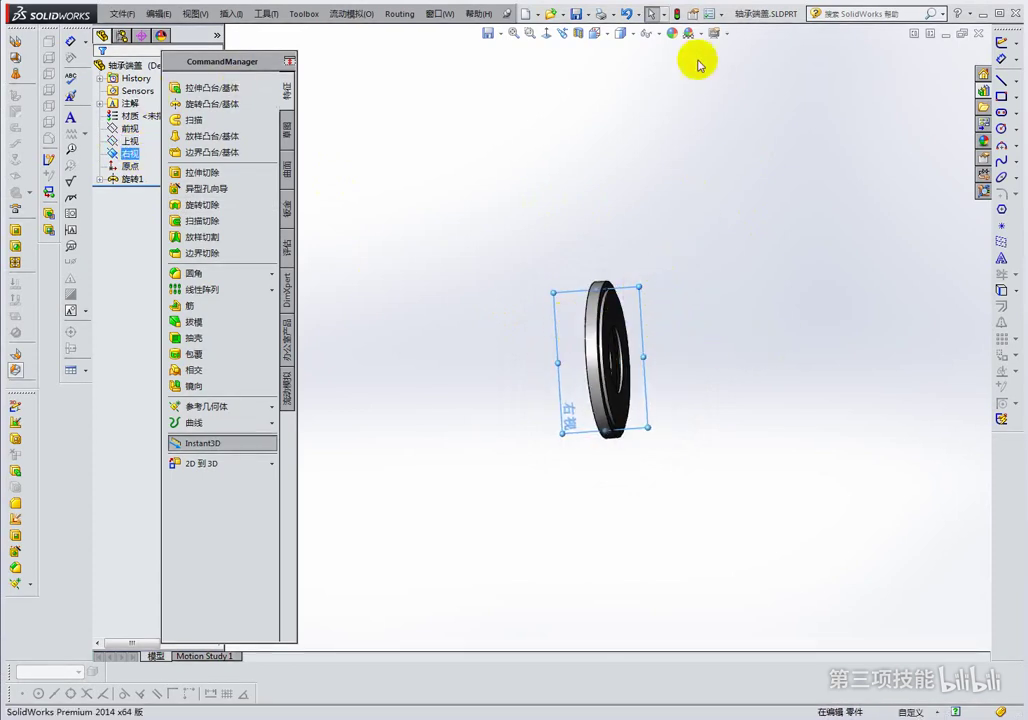
pyautogui.click(578, 34)
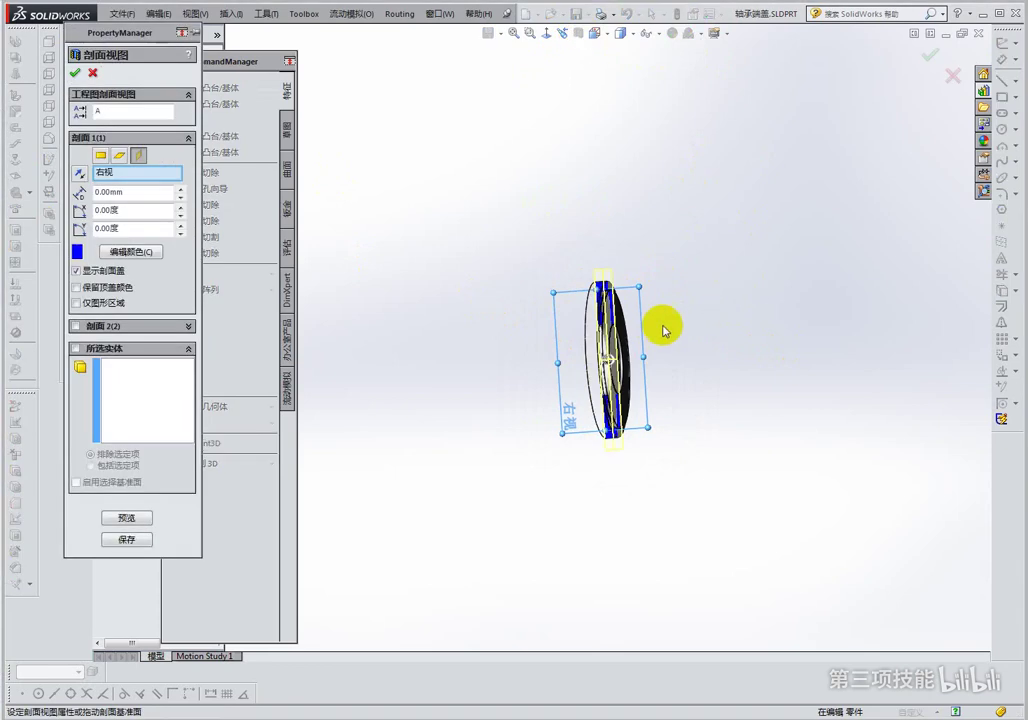
# Turn the view normal to the 右视 cut and zoom so the stepped cross-section fills the screen
pyautogui.moveTo(663, 328); pyautogui.dragTo(659, 339, button='middle')
pyautogui.scroll(-3, 649, 340)
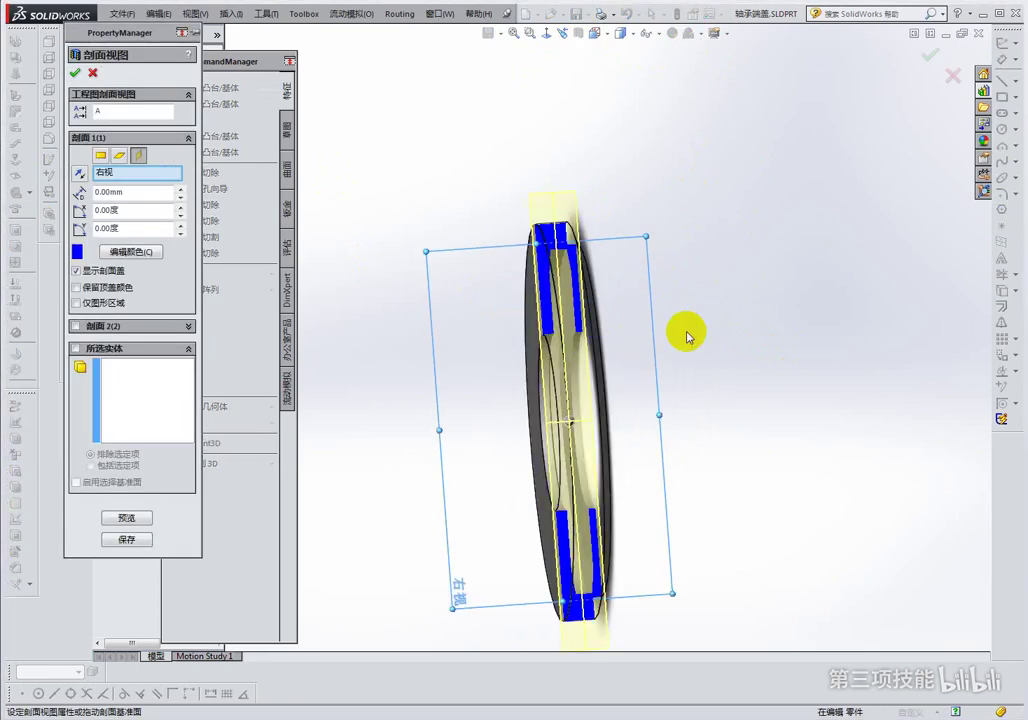
pyautogui.hotkey('ctrl', '8')
pyautogui.scroll(-2, 833, 395)
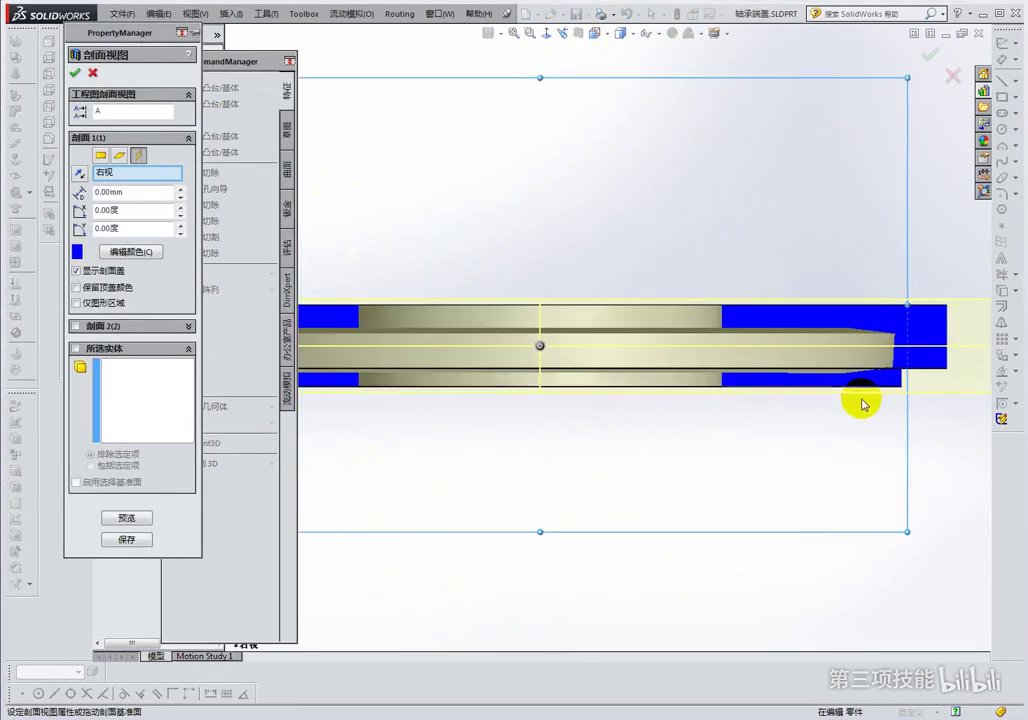
pyautogui.scroll(-2, 856, 406)
pyautogui.scroll(2, 730, 369)
pyautogui.scroll(1, 700, 371)
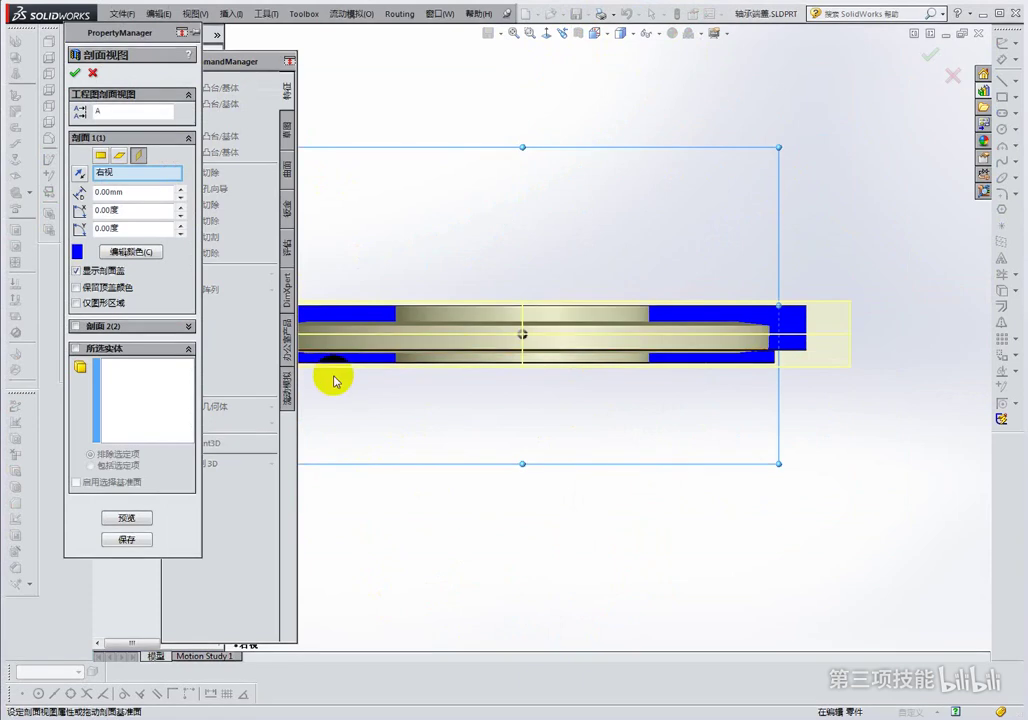
pyautogui.scroll(1, 450, 392)
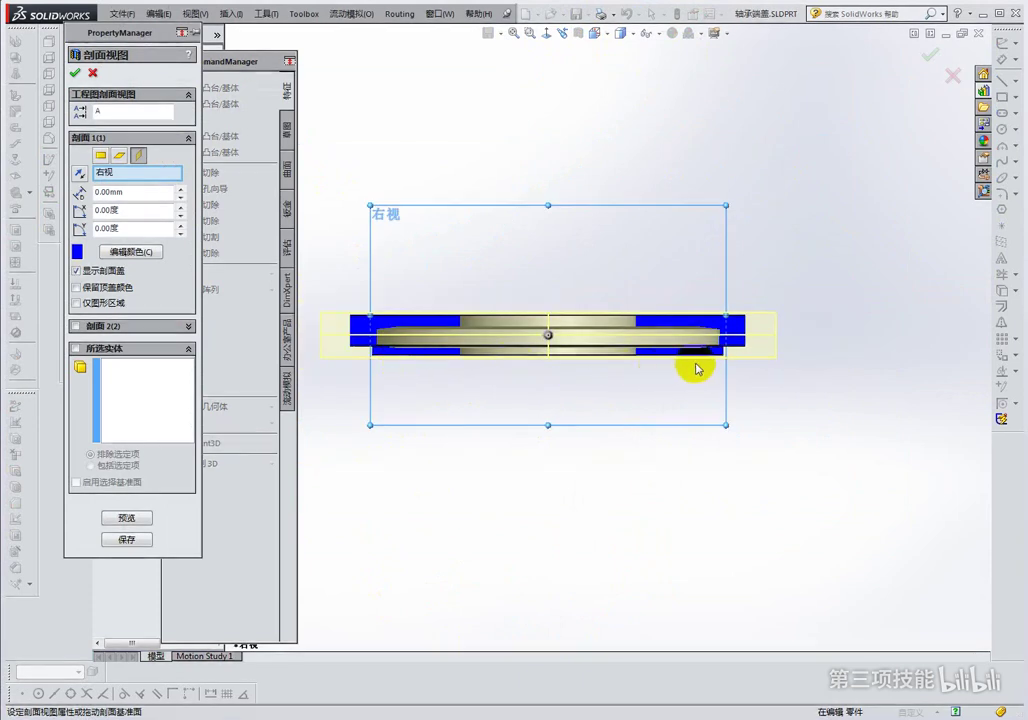
pyautogui.scroll(-1, 540, 342)
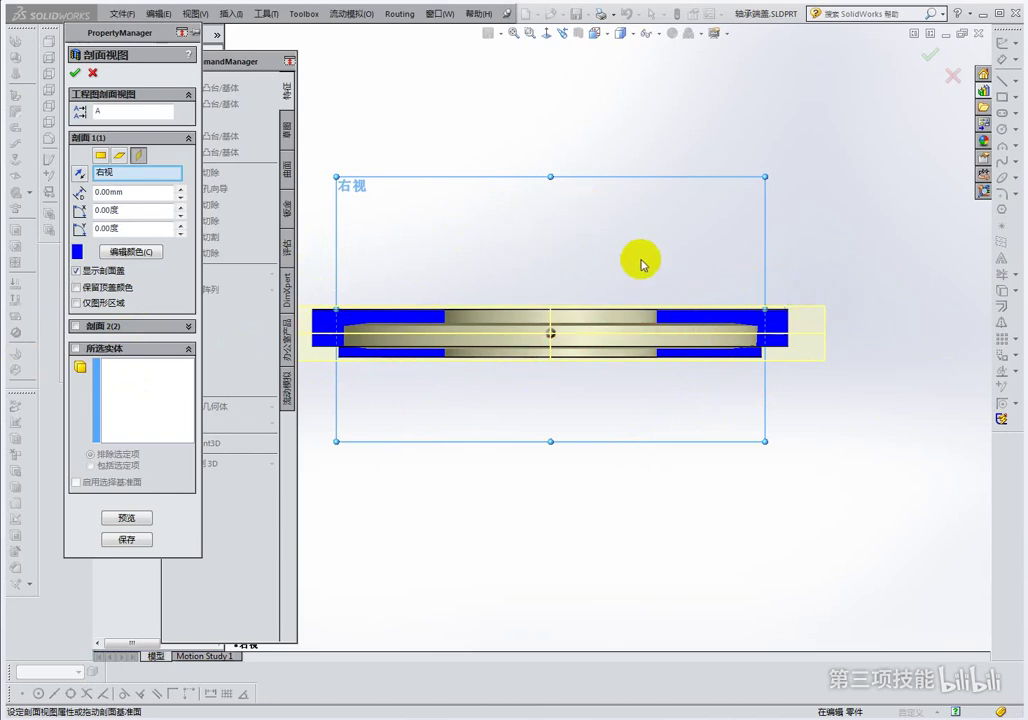
pyautogui.moveTo(651, 366); pyautogui.dragTo(697, 341, button='middle')
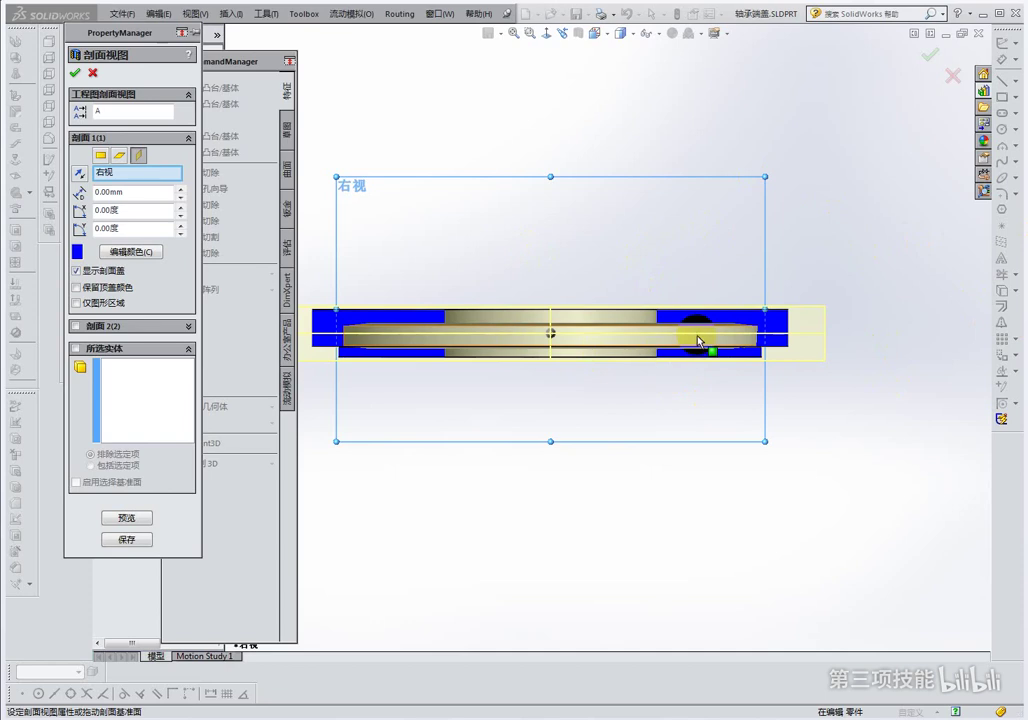
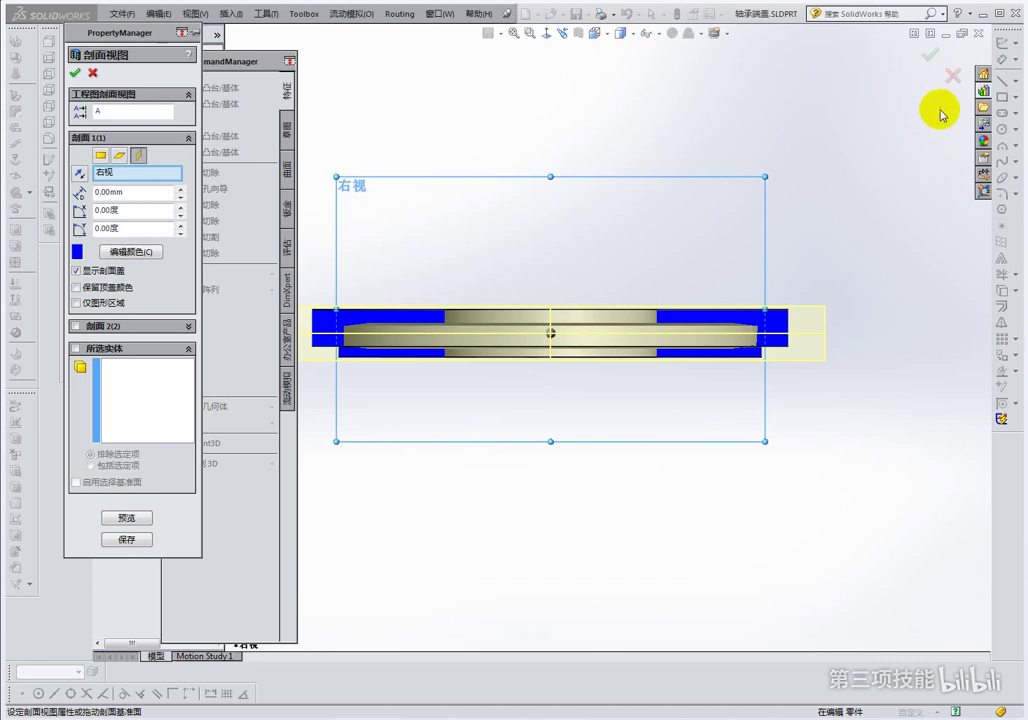
# Cancel the section view so the full bearing end cap with revolve feature 旋转1 reappears
pyautogui.click(951, 77)
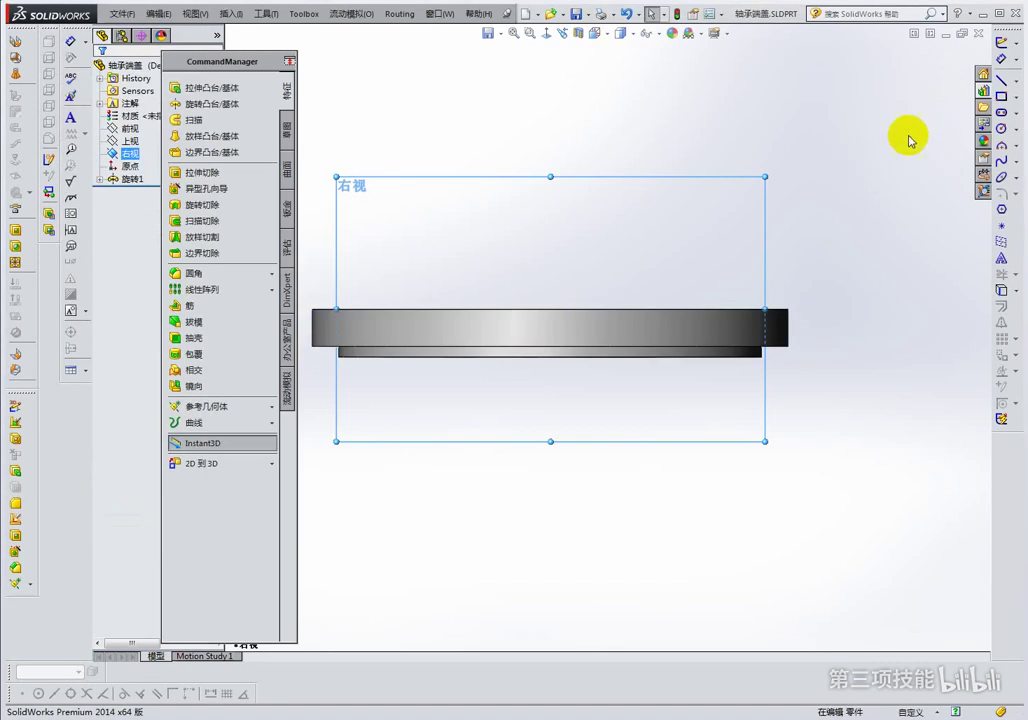